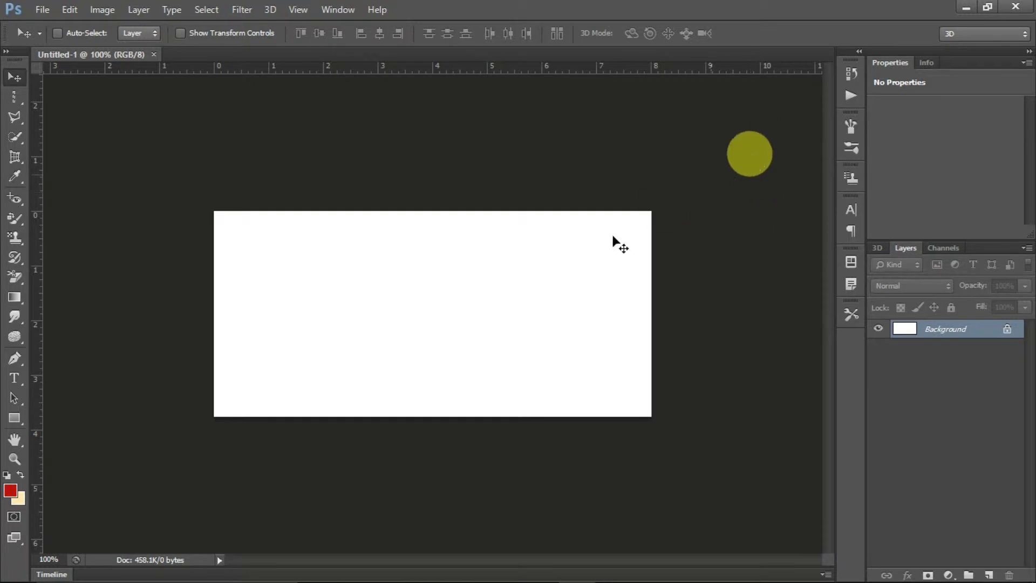
left_click(16, 300)
right_click(18, 299)
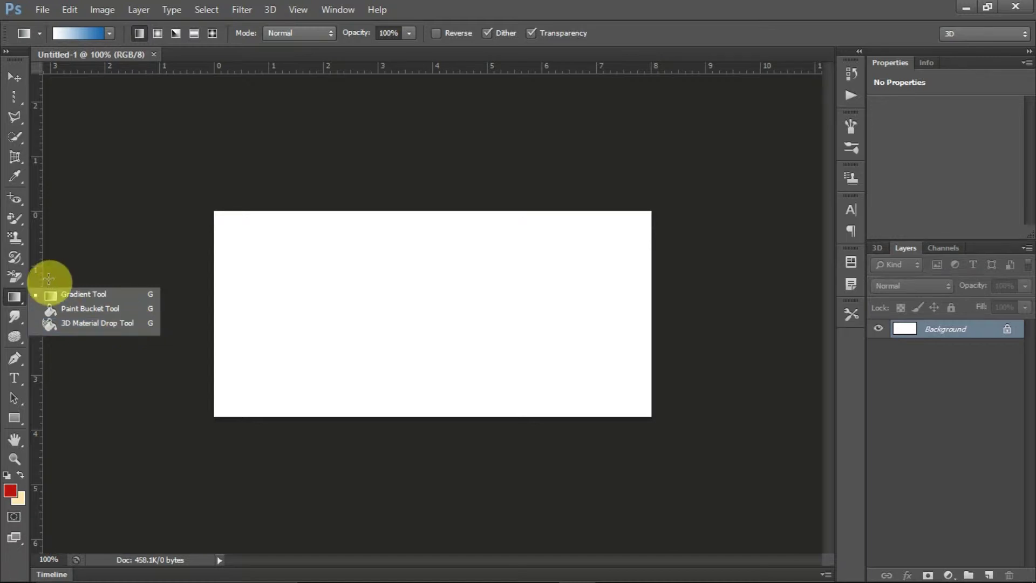
left_click(23, 206)
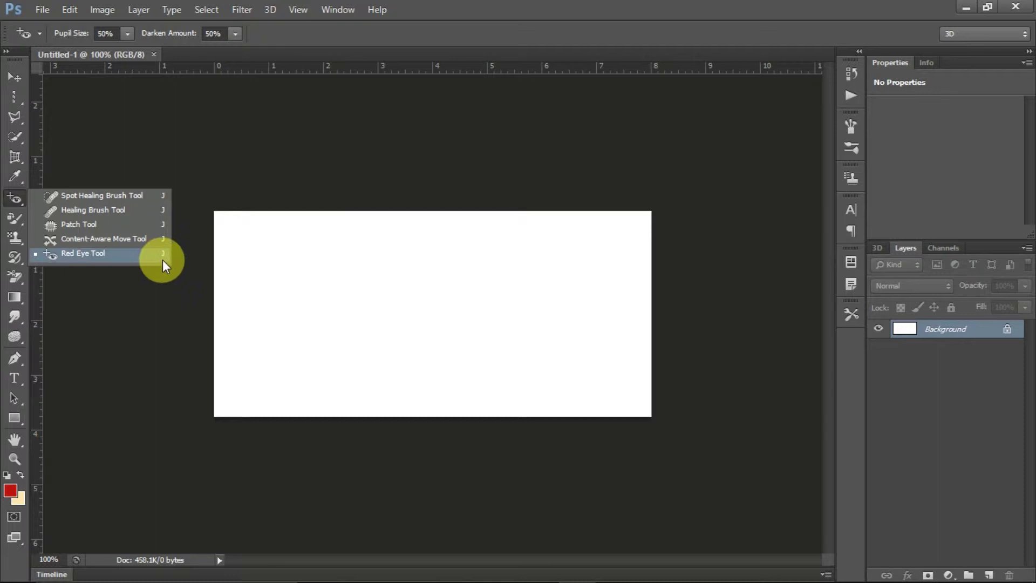
left_click(21, 182)
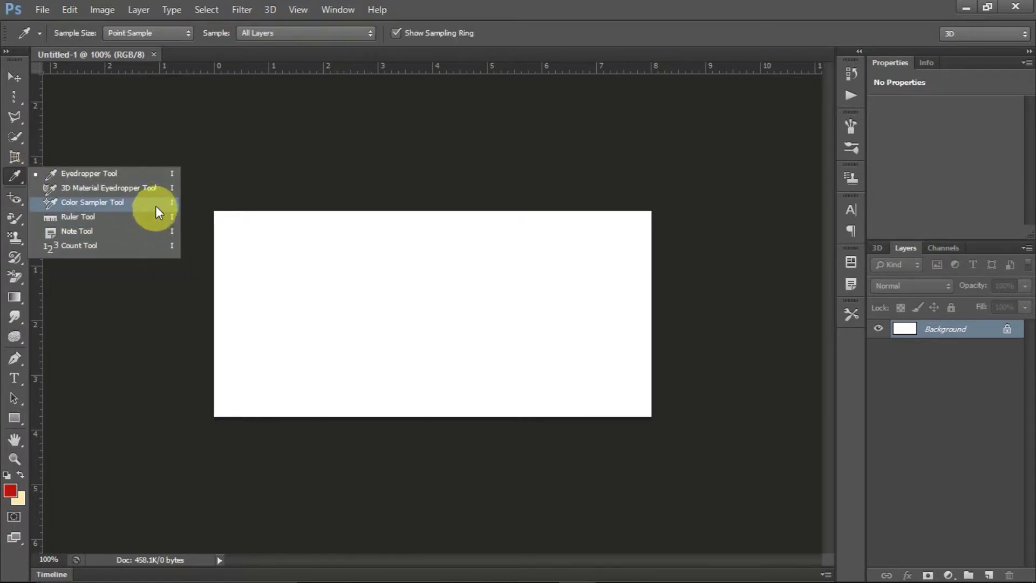
left_click_drag(209, 143, 192, 149)
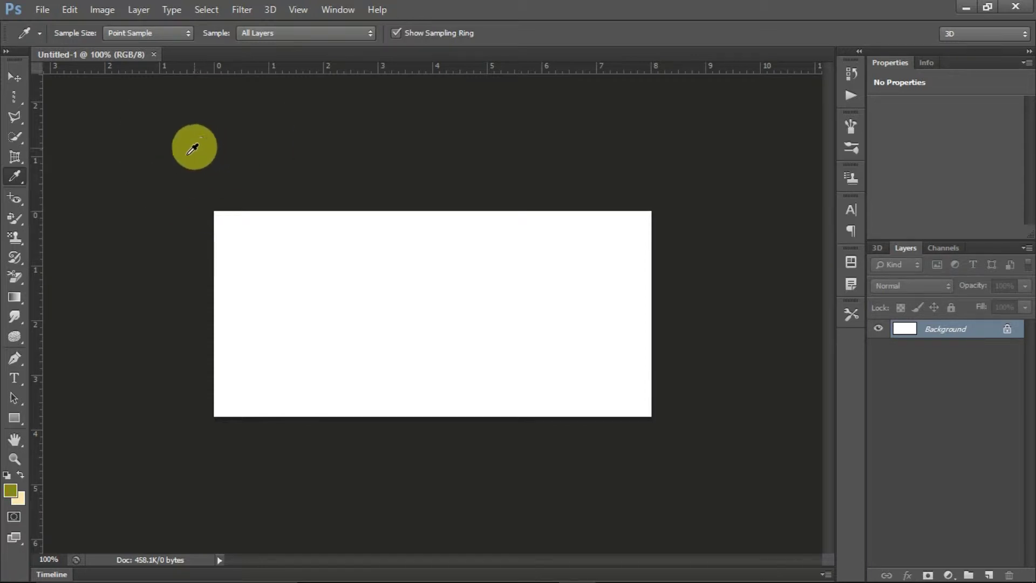
left_click(13, 78)
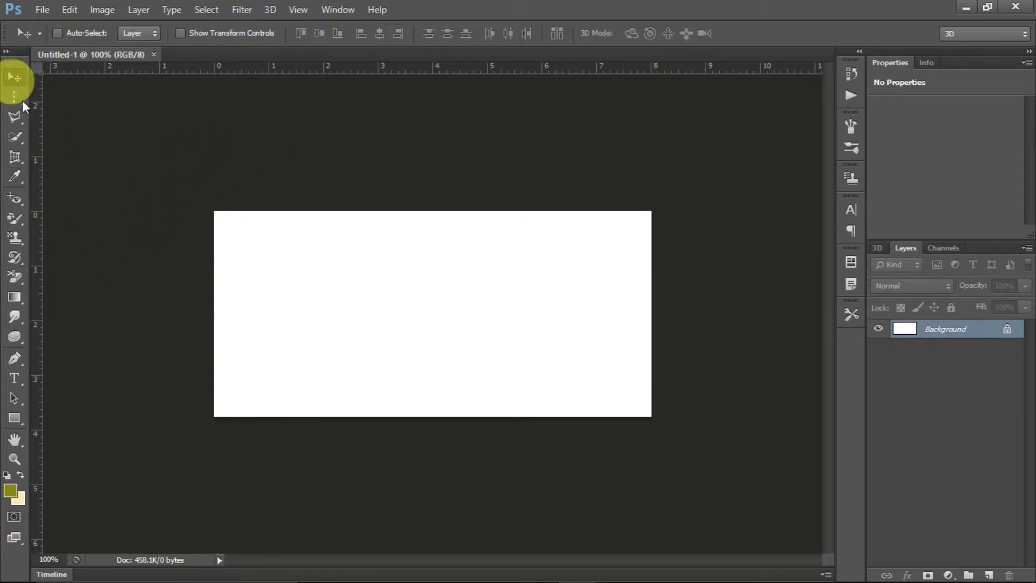
Activate the Gradient tool and choose the white-to-red gradient preset.
left_click(21, 264)
left_click(20, 300)
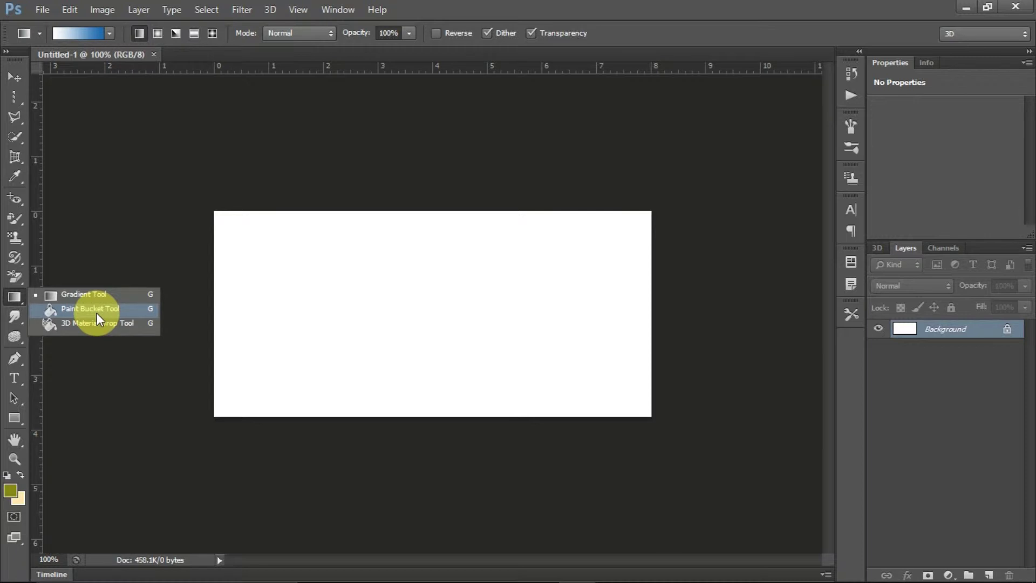
left_click(95, 298)
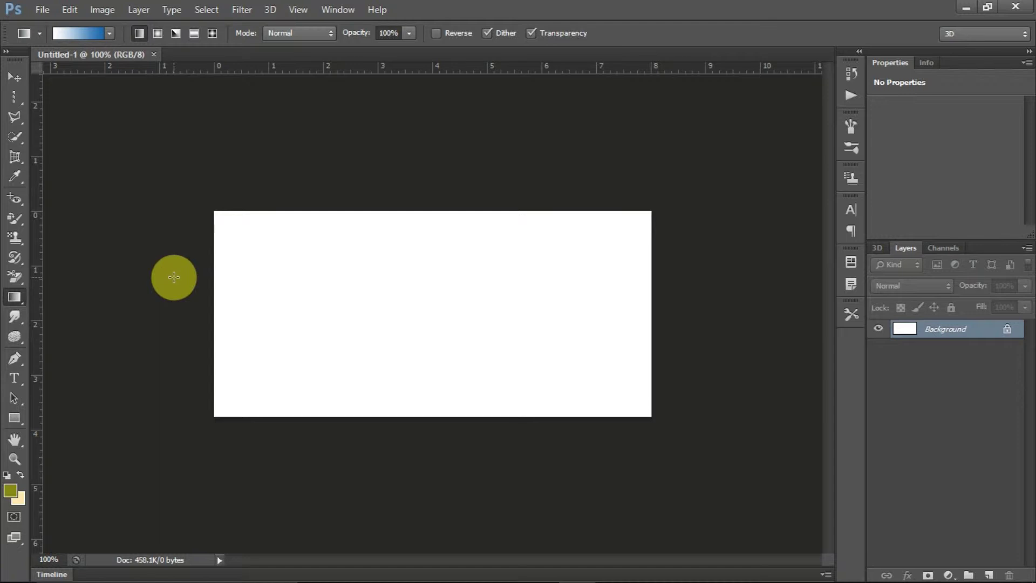
left_click(111, 37)
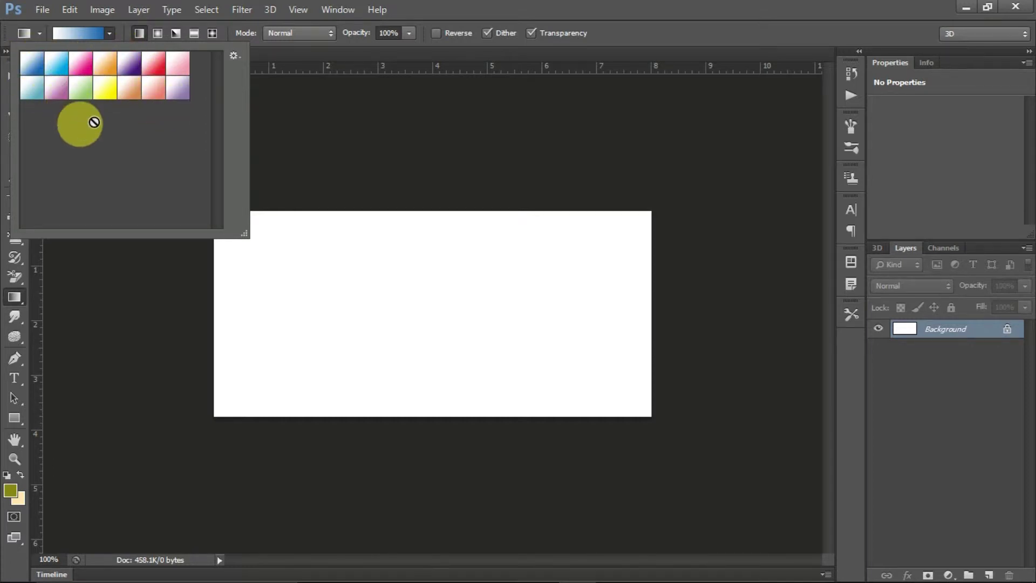
left_click(105, 91)
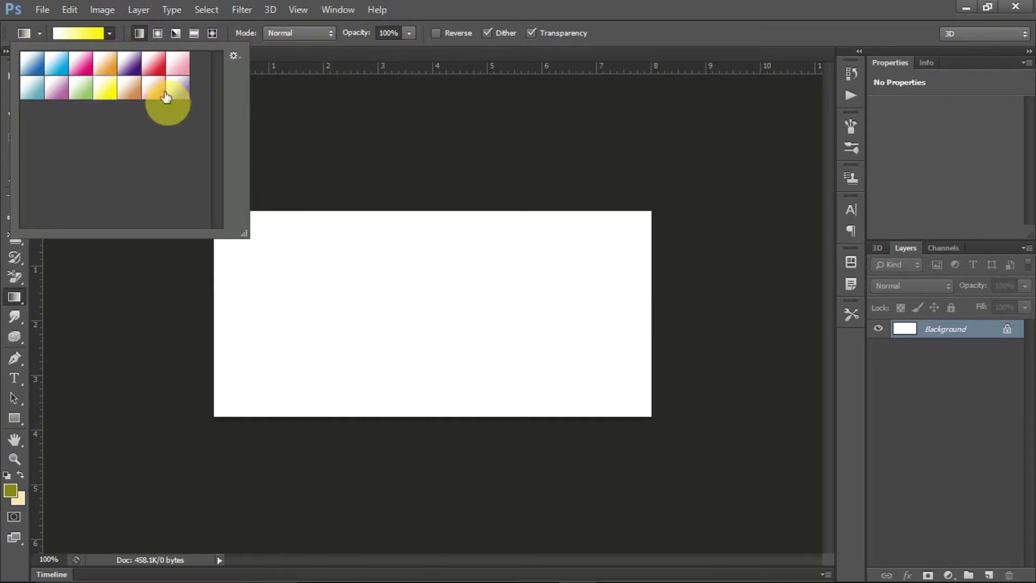
left_click(156, 65)
left_click(490, 8)
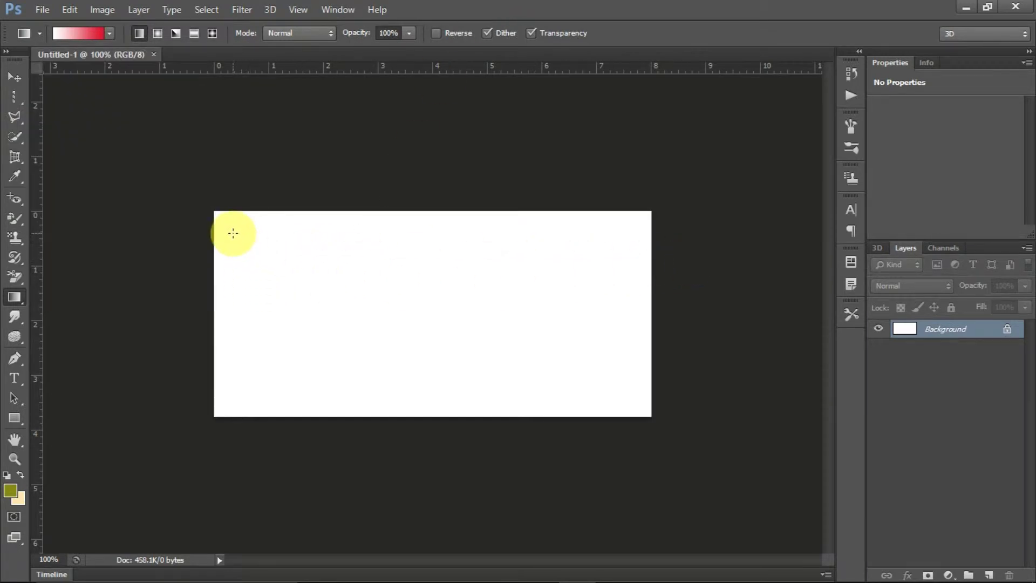
Try a linear white-to-red gradient across the canvas from left to right and undo it.
left_click_drag(232, 233, 597, 273)
left_click_drag(607, 312, 613, 359)
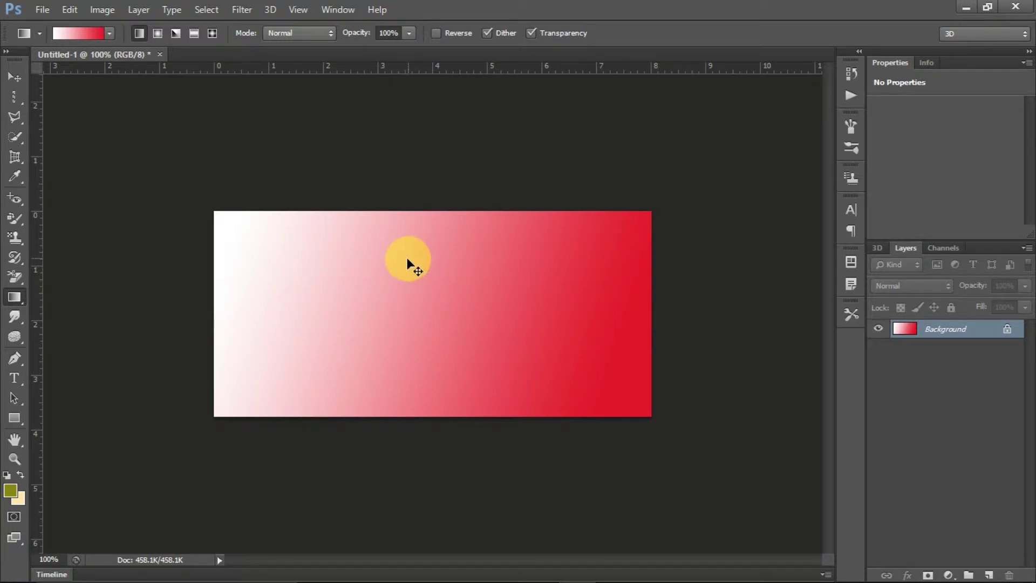
key("ctrl+z")
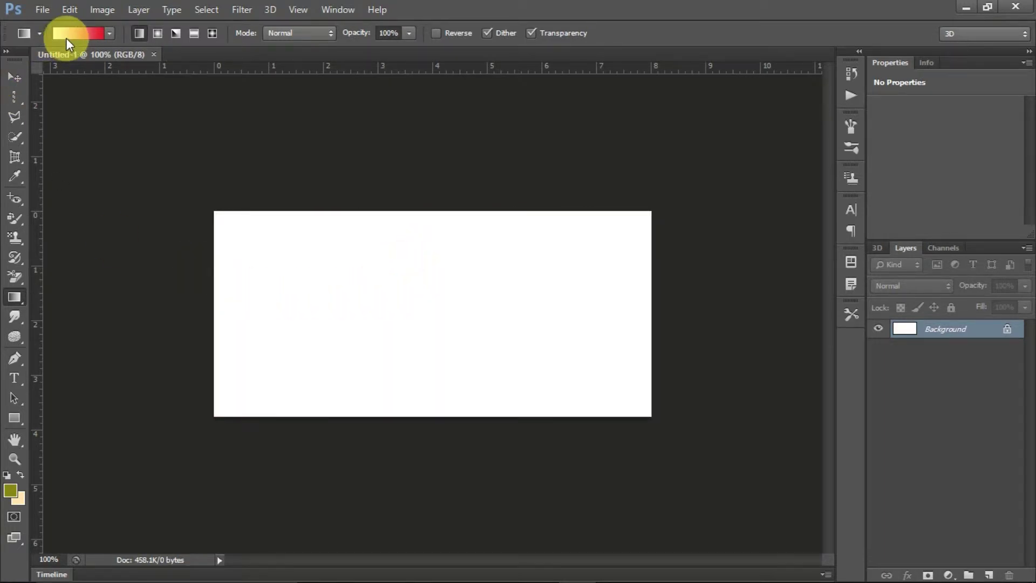
Choose the white-to-purple preset, try it as a horizontal linear gradient across the canvas, and undo the fill.
left_click(109, 33)
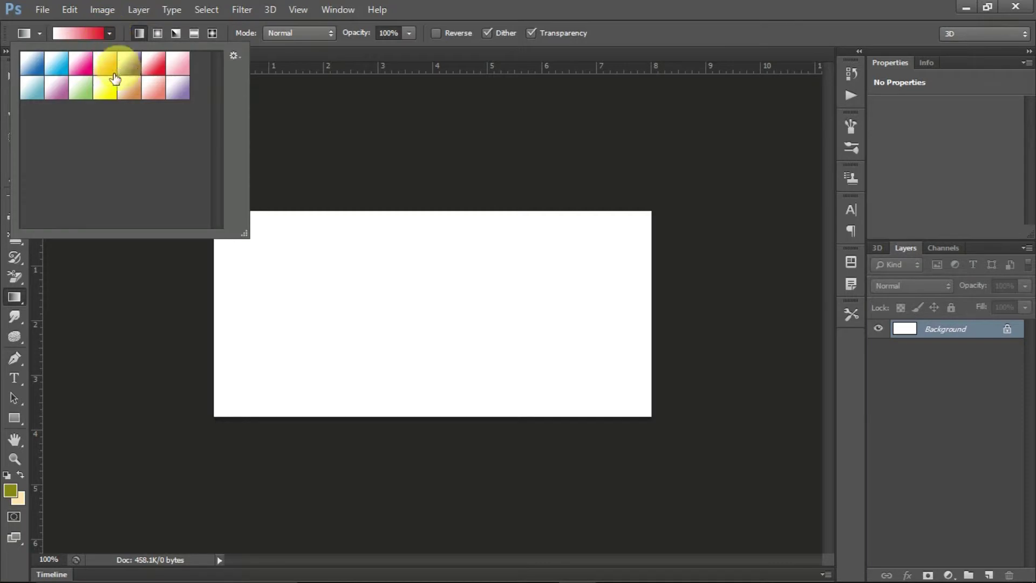
left_click(57, 91)
left_click(257, 268)
left_click_drag(255, 269, 629, 278)
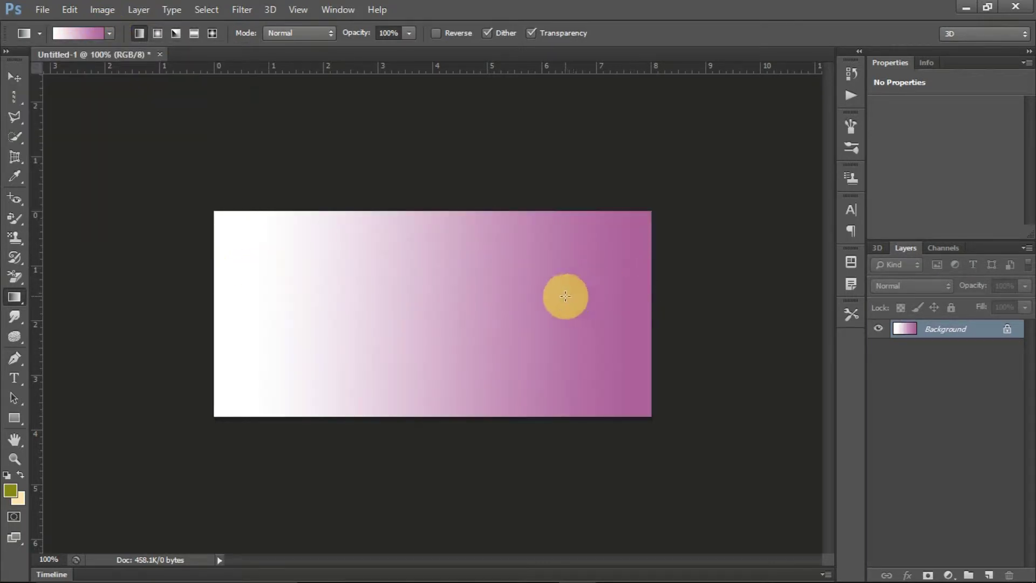
key("ctrl+z")
Try the white-to-purple linear gradient at different diagonal angles across the canvas, undoing each fill.
left_click_drag(238, 319, 655, 147)
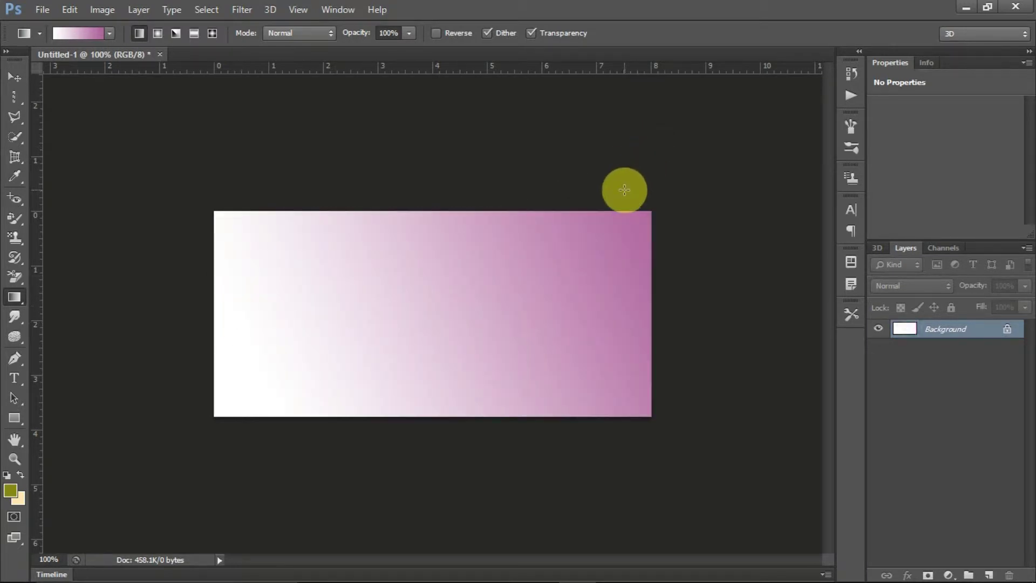
key("ctrl+z")
left_click_drag(239, 217, 524, 337)
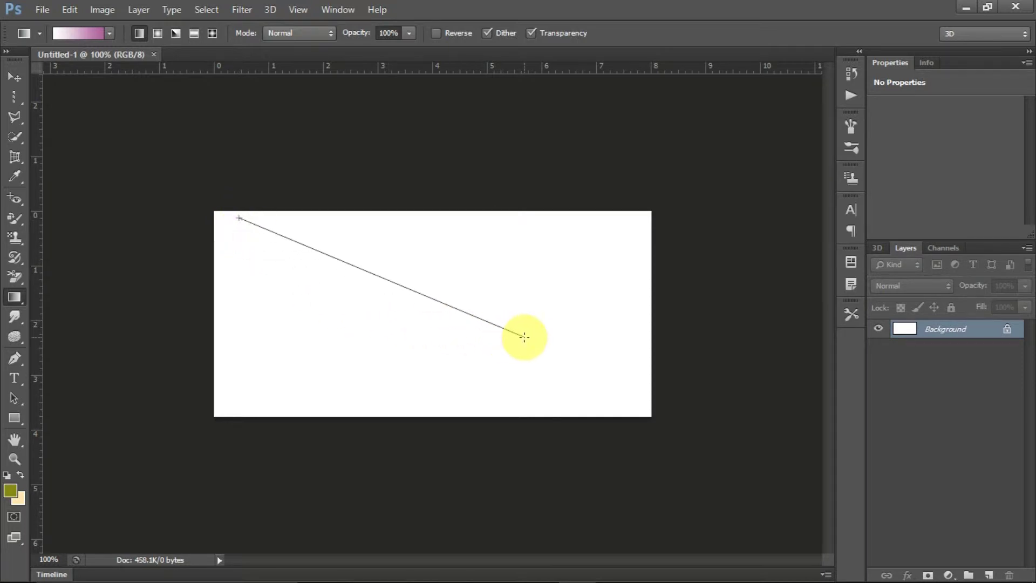
key("shift")
left_click_drag(524, 337, 515, 365)
key("ctrl+z")
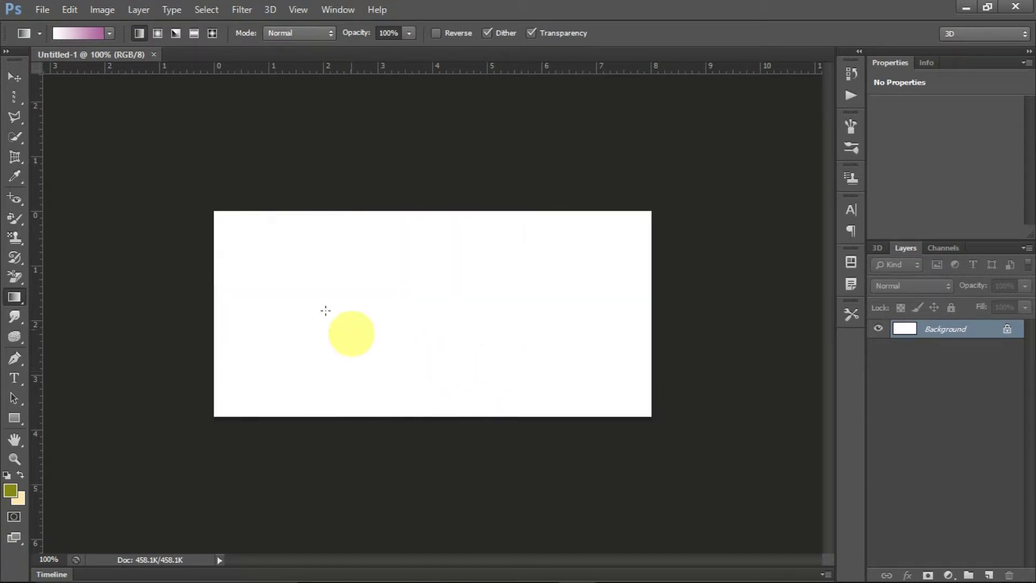
Replace the current gradient presets with the Special Effects set.
left_click(109, 36)
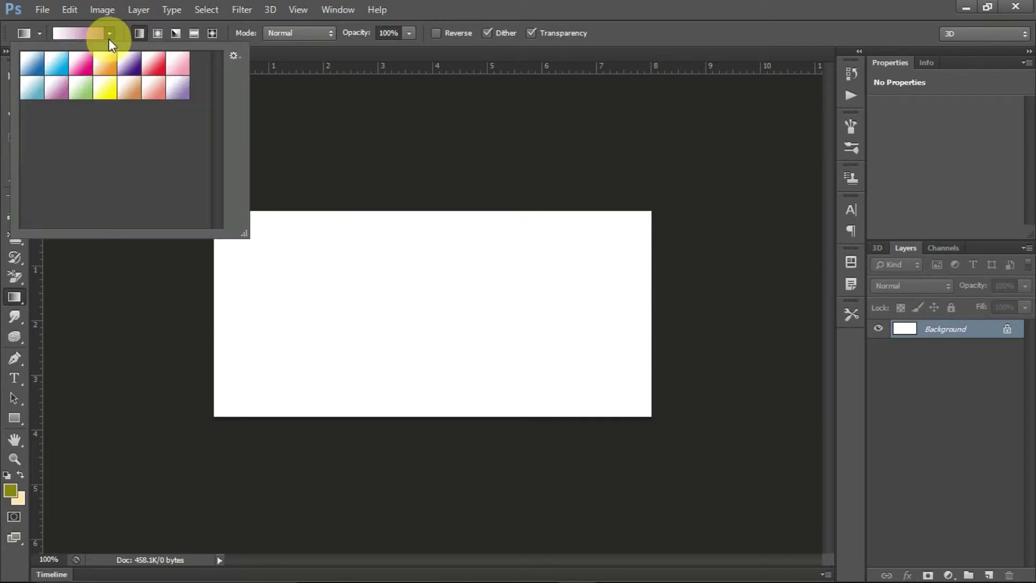
left_click(240, 57)
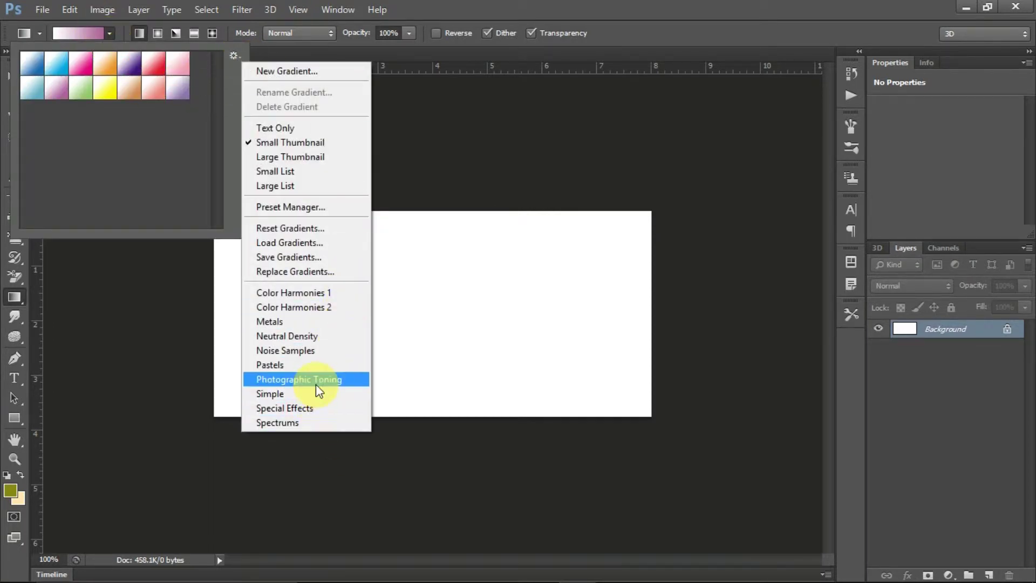
left_click(332, 410)
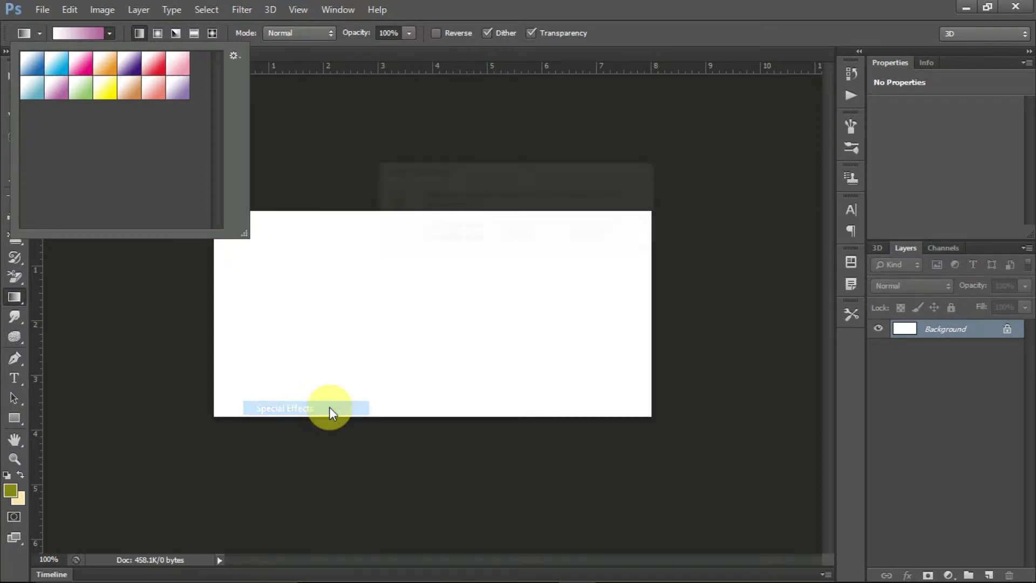
left_click(453, 233)
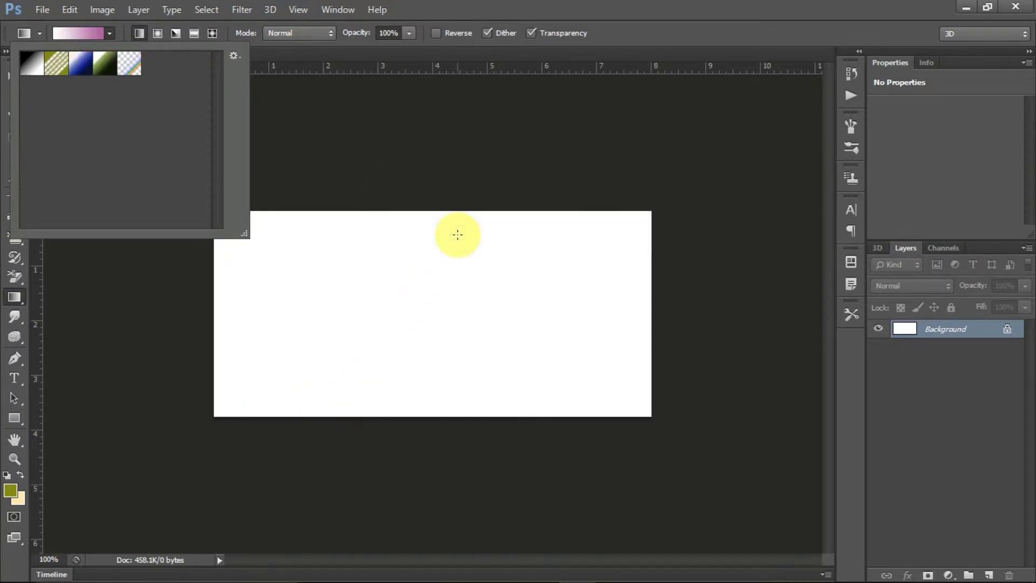
Fill the canvas with a linear gradient using the white-to-dark-blue Special Effects preset.
left_click(80, 63)
left_click(310, 278)
left_click_drag(716, 311, 716, 311)
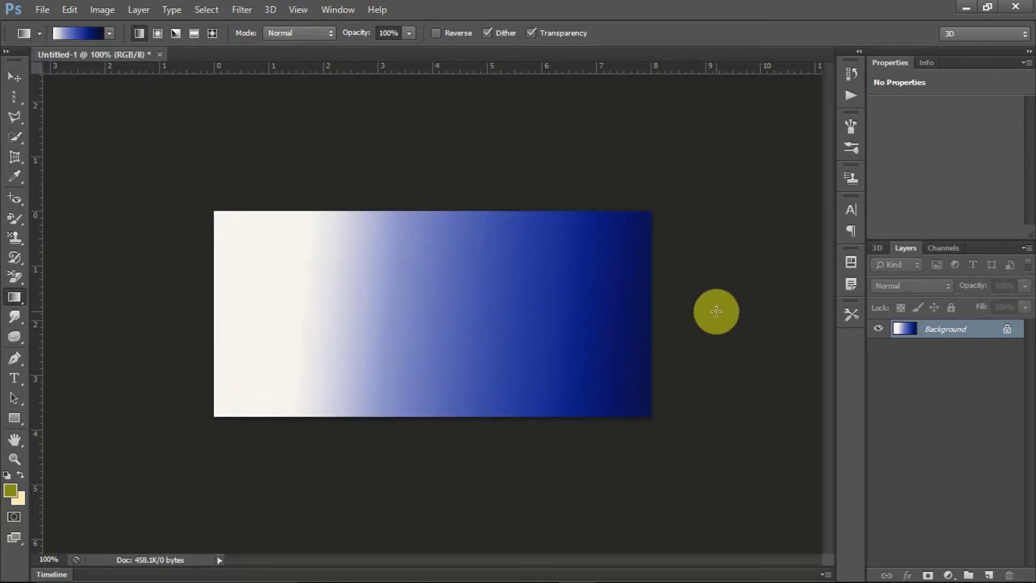
Fill the canvas with a slightly slanted linear gradient using the white-green-black Special Effects preset.
left_click(111, 36)
left_click(103, 63)
left_click(290, 275)
left_click_drag(290, 275, 755, 357)
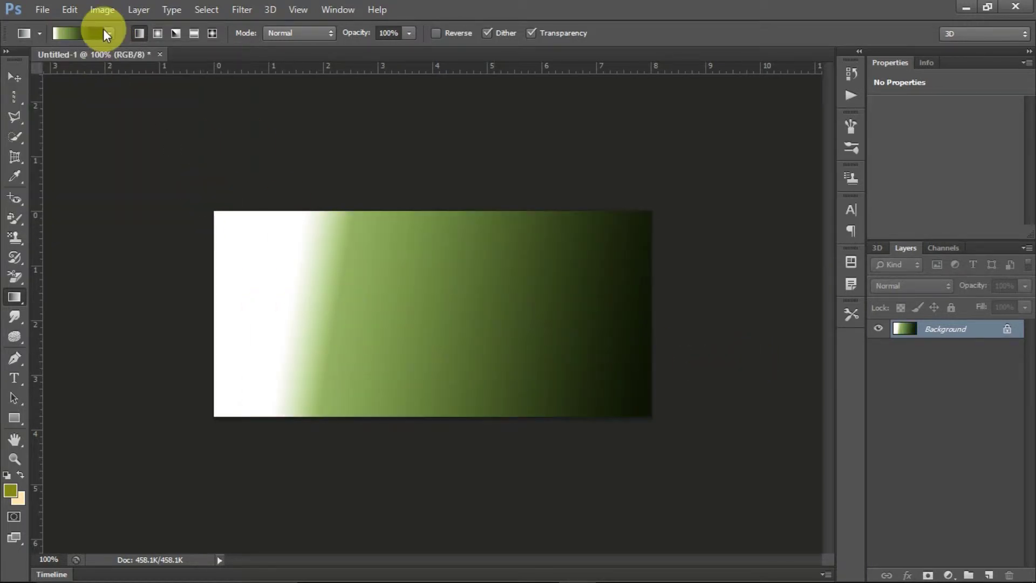
Append the Color Harmonies 2 gradients to the current presets.
left_click(107, 33)
left_click(233, 56)
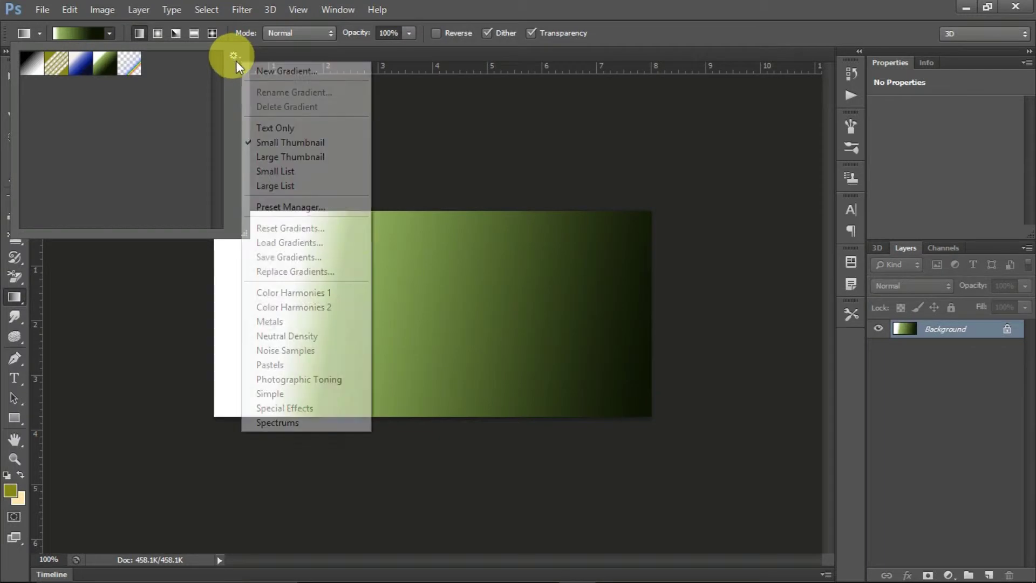
left_click(336, 307)
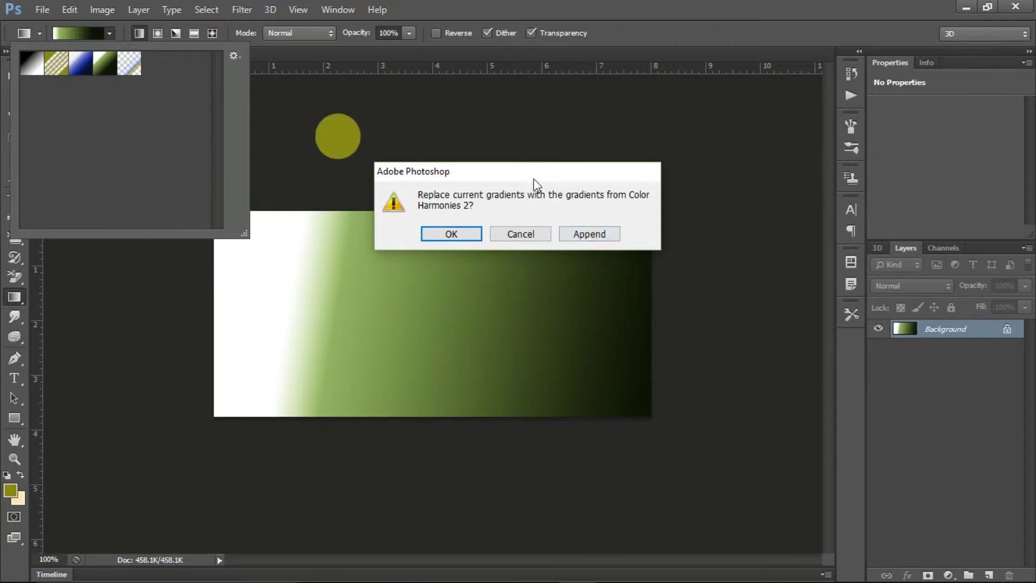
left_click(589, 234)
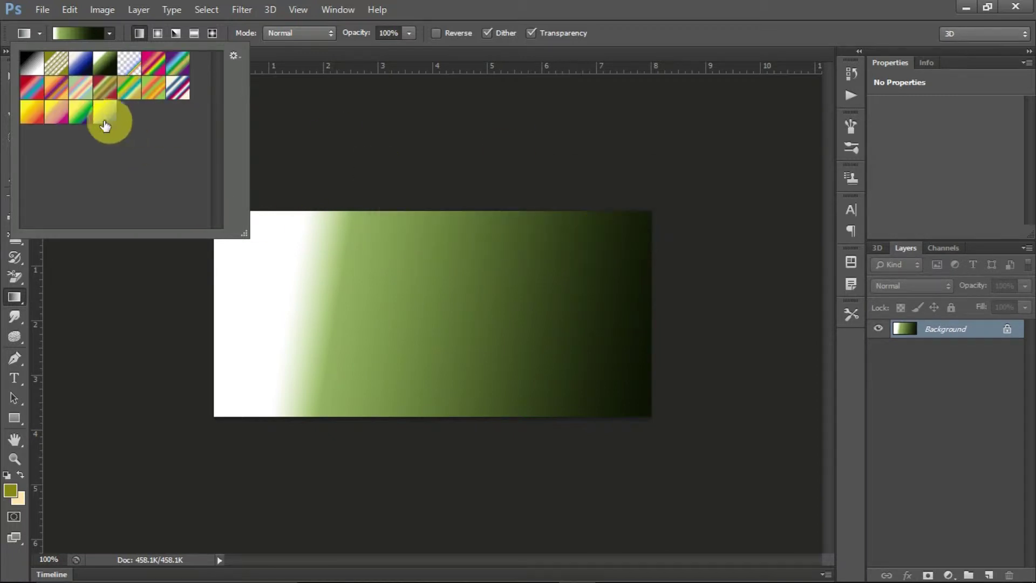
Choose the multicolour green, orange, red and yellow preset and fill the canvas with it as a diagonal linear gradient.
left_click(155, 91)
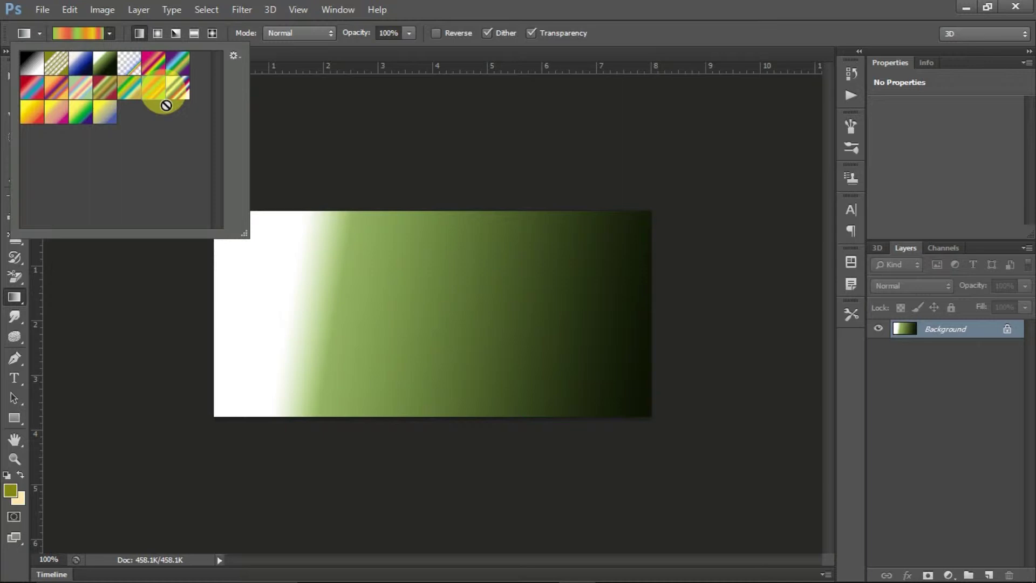
left_click_drag(136, 275, 1020, 343)
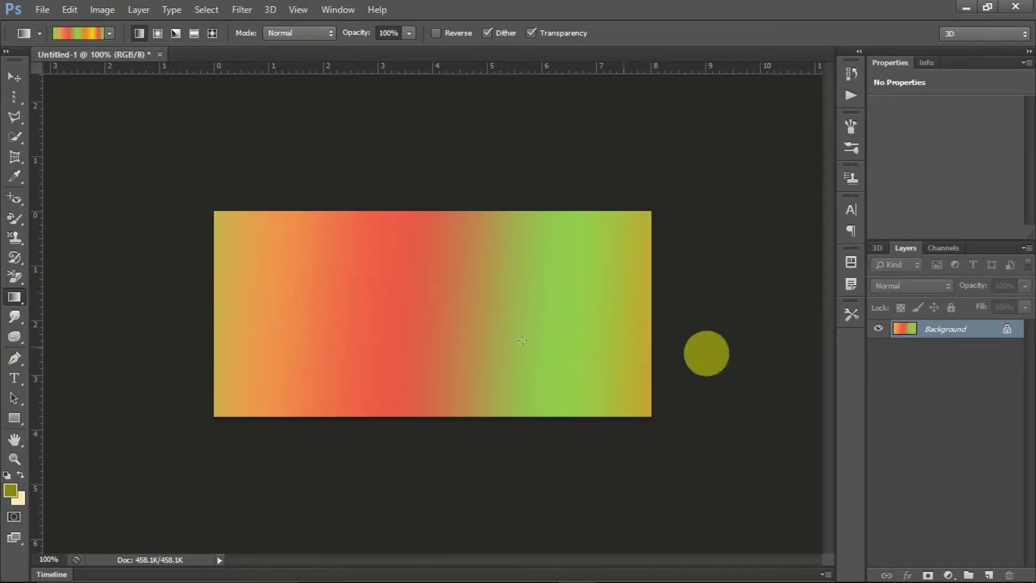
left_click_drag(221, 217, 638, 367)
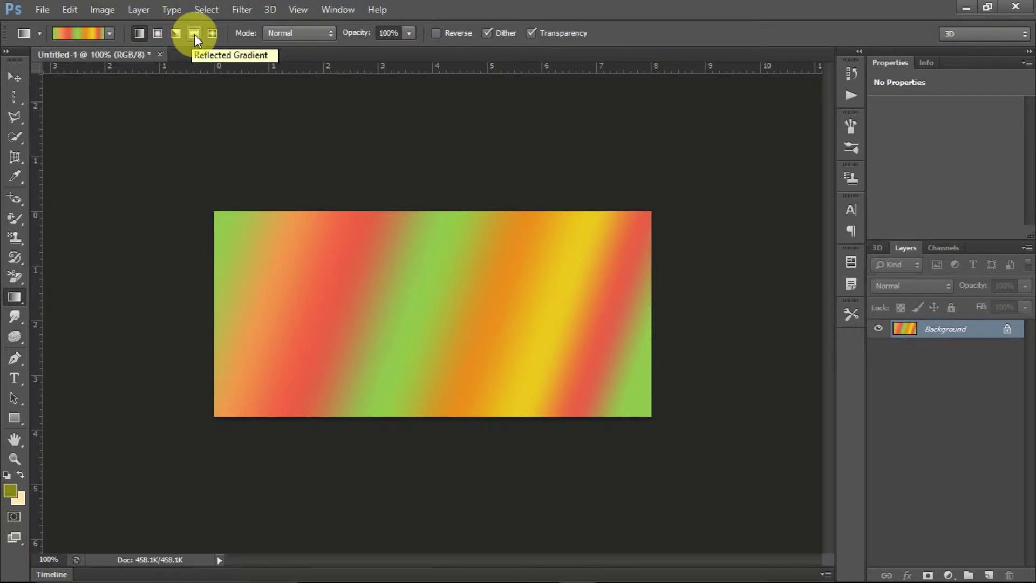
Switch to the Radial gradient style and fill the canvas with concentric rings, ending with a small circle near the centre.
left_click(157, 34)
left_click_drag(261, 256, 702, 292)
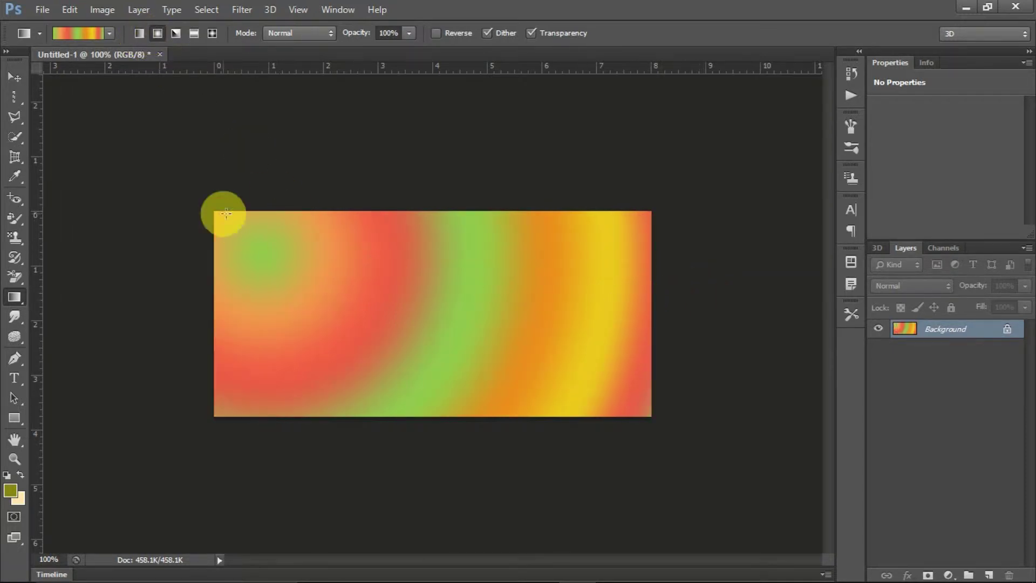
left_click_drag(305, 263, 601, 314)
left_click_drag(434, 279, 559, 333)
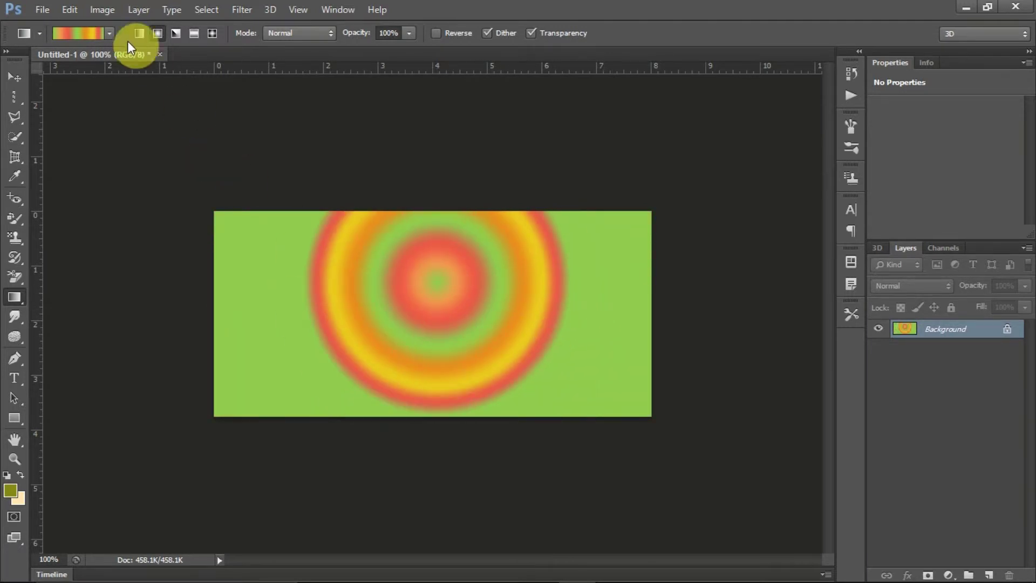
Switch to the Angle gradient style and fill the canvas with sweeps from several starting points and directions.
left_click(175, 33)
left_click_drag(315, 275, 558, 329)
left_click_drag(344, 255, 589, 345)
left_click_drag(630, 284, 418, 407)
left_click_drag(471, 331, 330, 264)
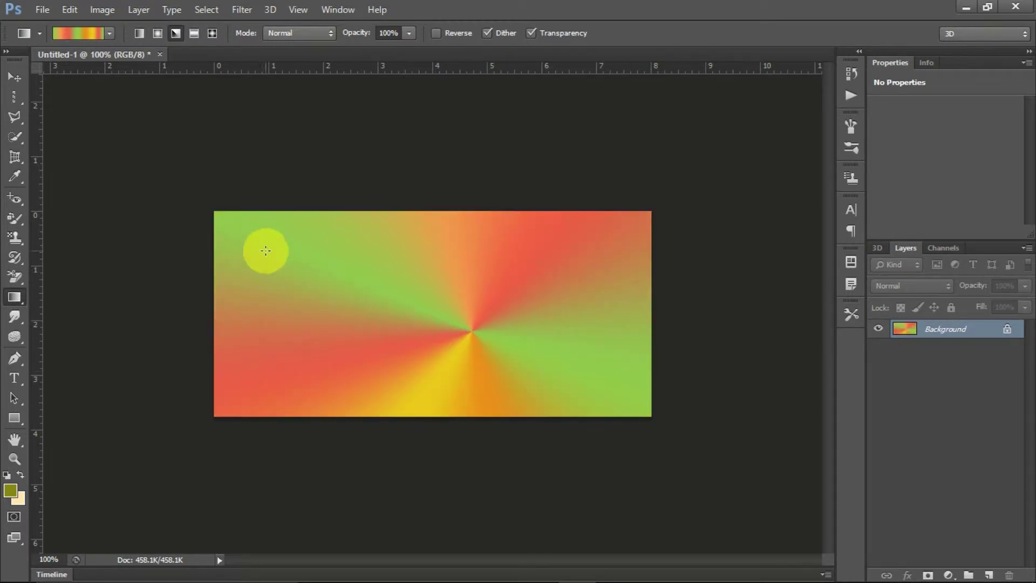
Switch to the Reflected gradient style and fill the canvas with mirrored bands along two diagonal directions.
left_click(191, 34)
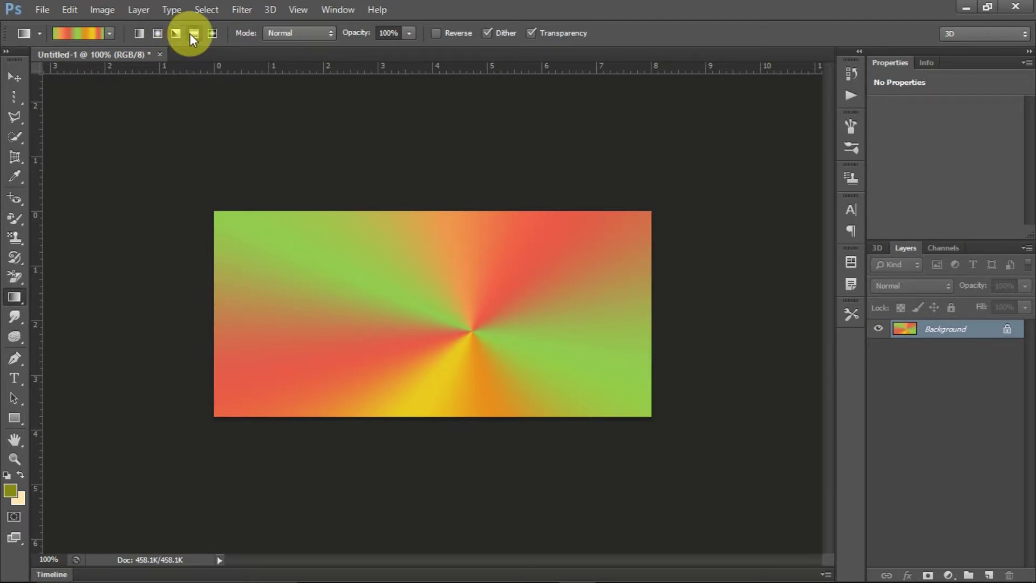
left_click_drag(286, 262, 605, 336)
left_click_drag(615, 245, 213, 430)
Switch to the Diamond gradient style and fill the canvas repeatedly, ending with a tilted diamond near the centre.
left_click(213, 34)
left_click_drag(284, 227, 790, 427)
left_click_drag(373, 291, 539, 347)
left_click_drag(497, 294, 581, 357)
left_click_drag(585, 279, 344, 398)
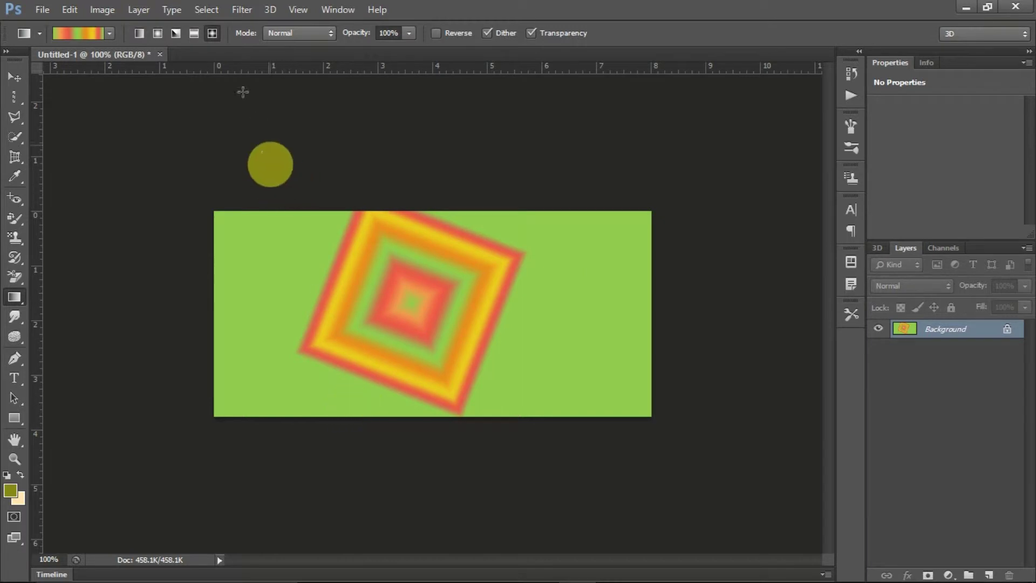
Fill the canvas with two diamond gradients in Dissolve mode, and set the mode back to Normal.
left_click(287, 33)
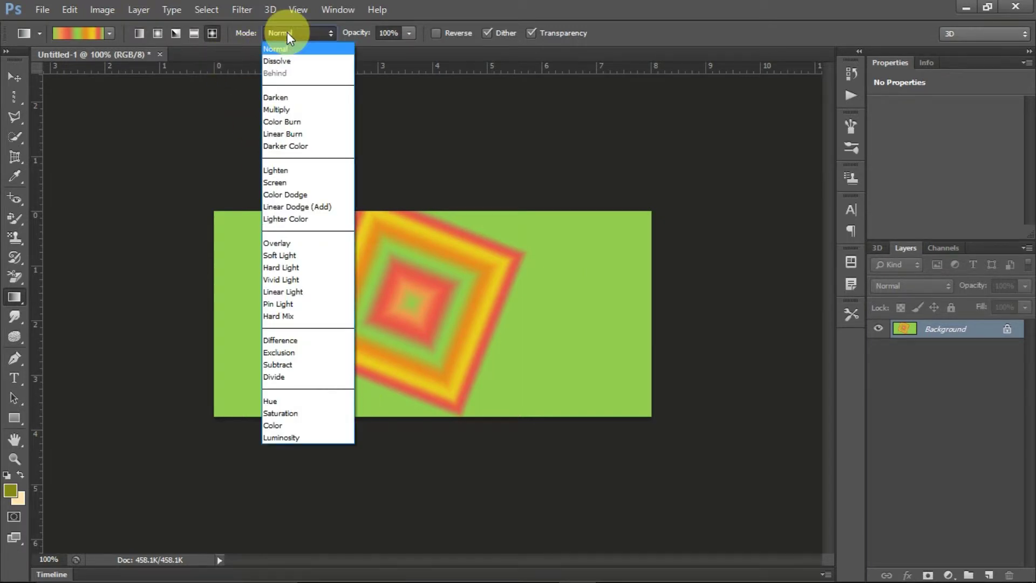
left_click(287, 33)
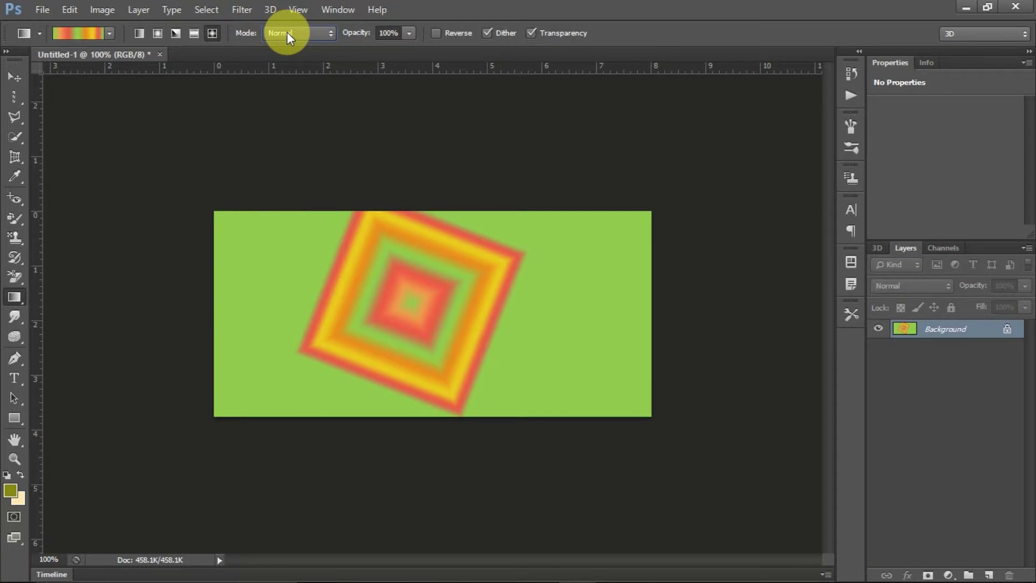
left_click(288, 32)
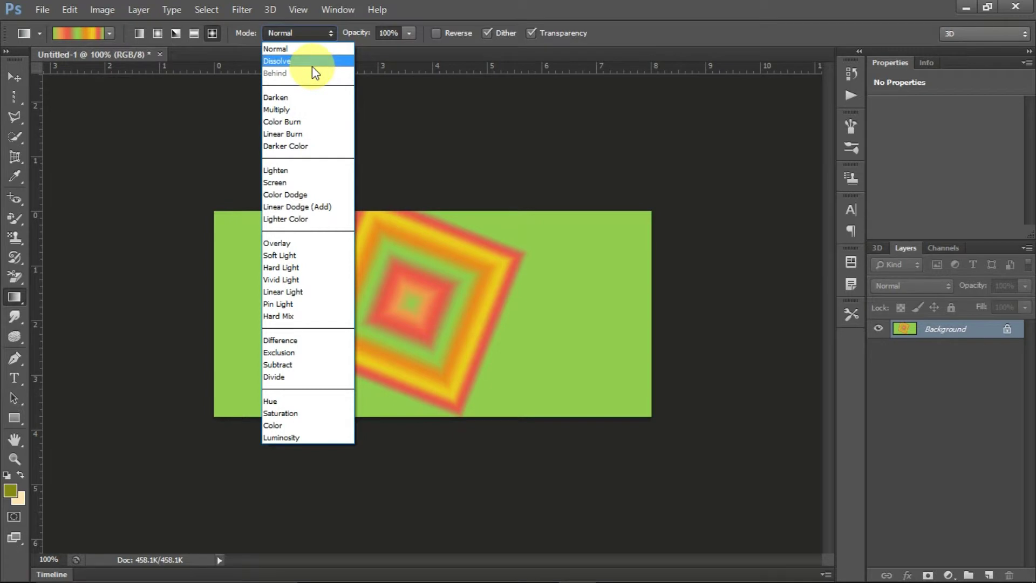
left_click(312, 61)
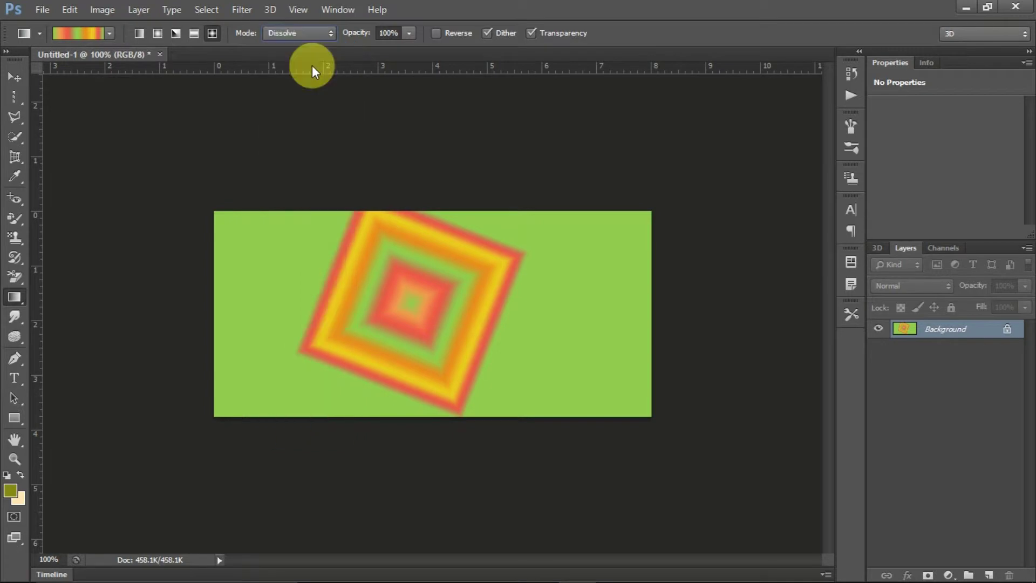
left_click_drag(277, 238, 576, 388)
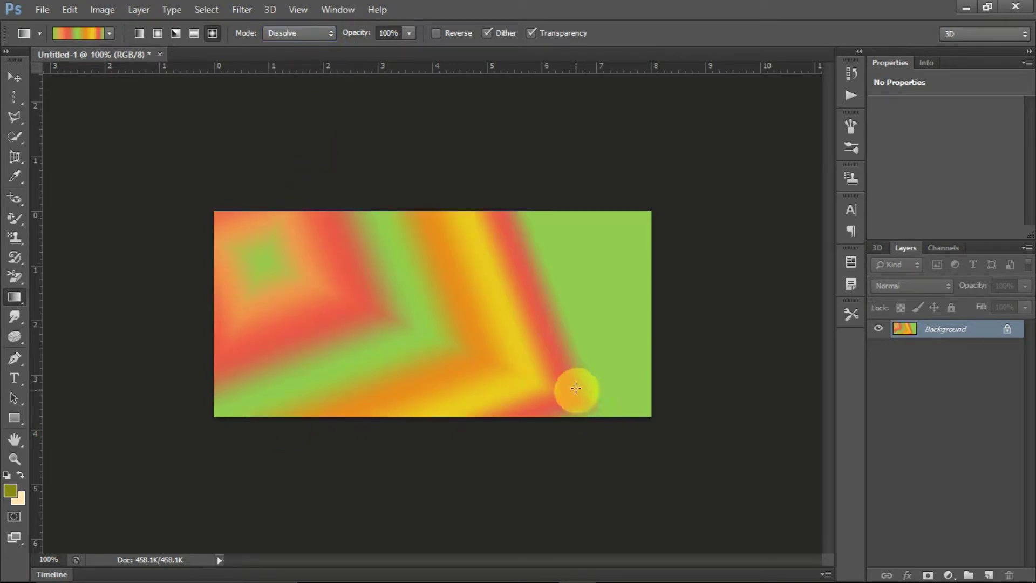
left_click_drag(604, 329, 305, 325)
left_click(322, 41)
left_click(313, 50)
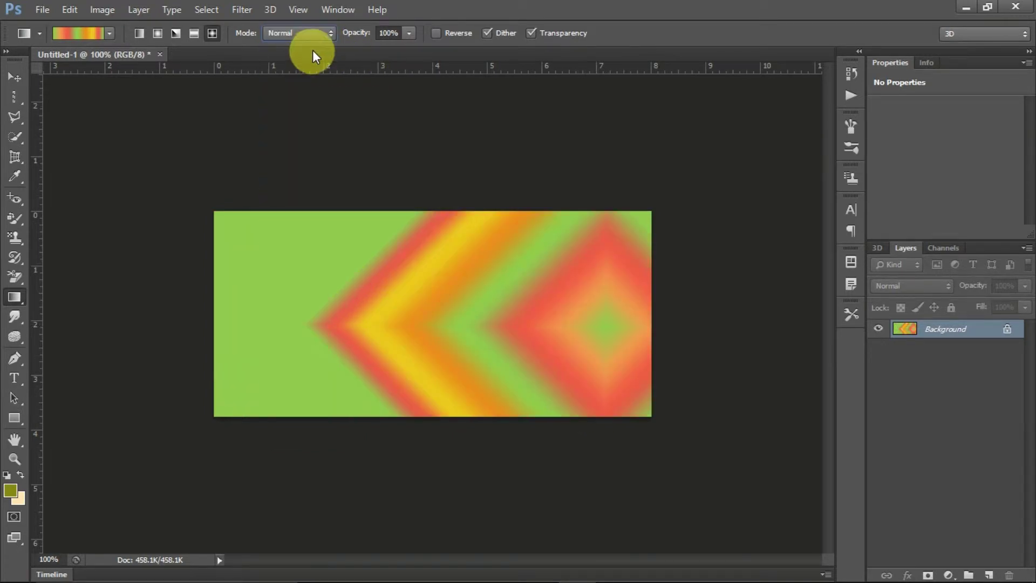
Lower the gradient opacity to 53% and overlay three diamond gradients in different directions on the canvas.
left_click(409, 32)
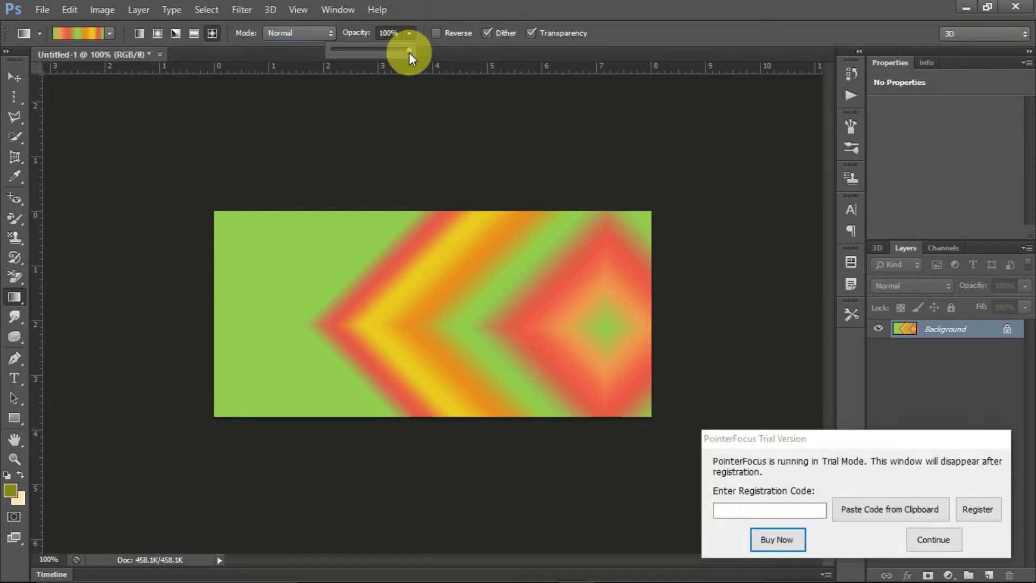
left_click(409, 52)
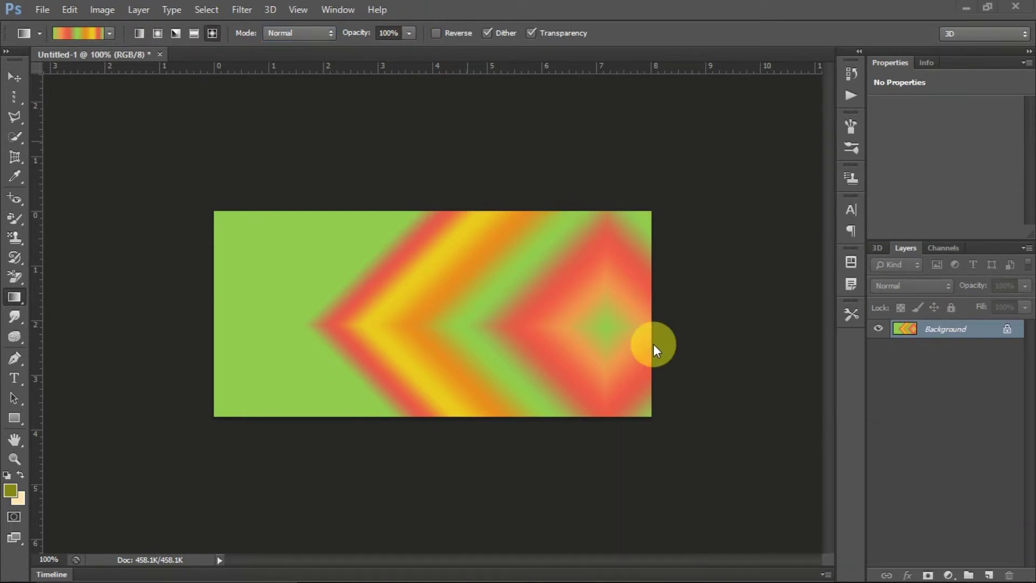
left_click(409, 33)
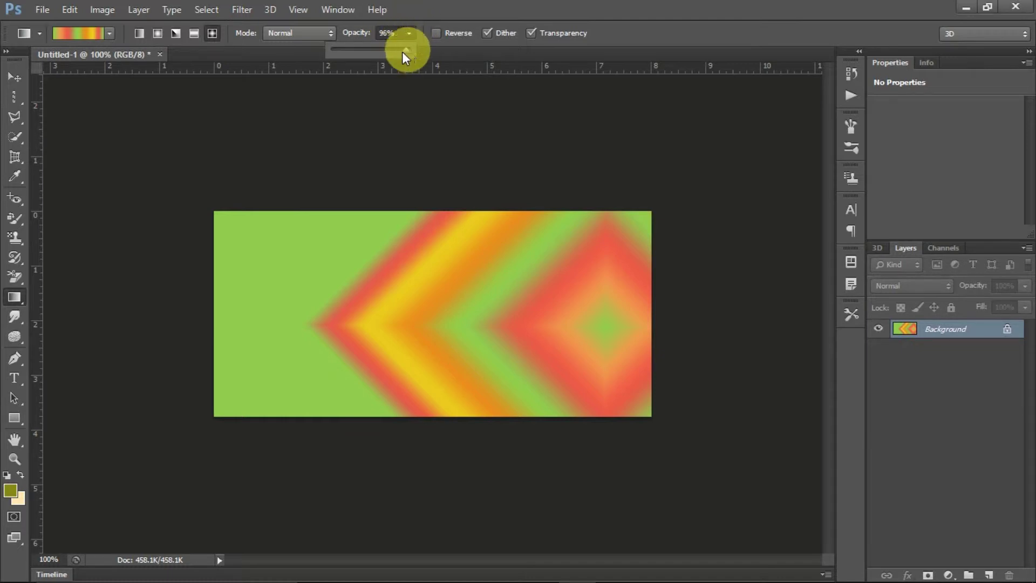
left_click_drag(404, 51, 373, 54)
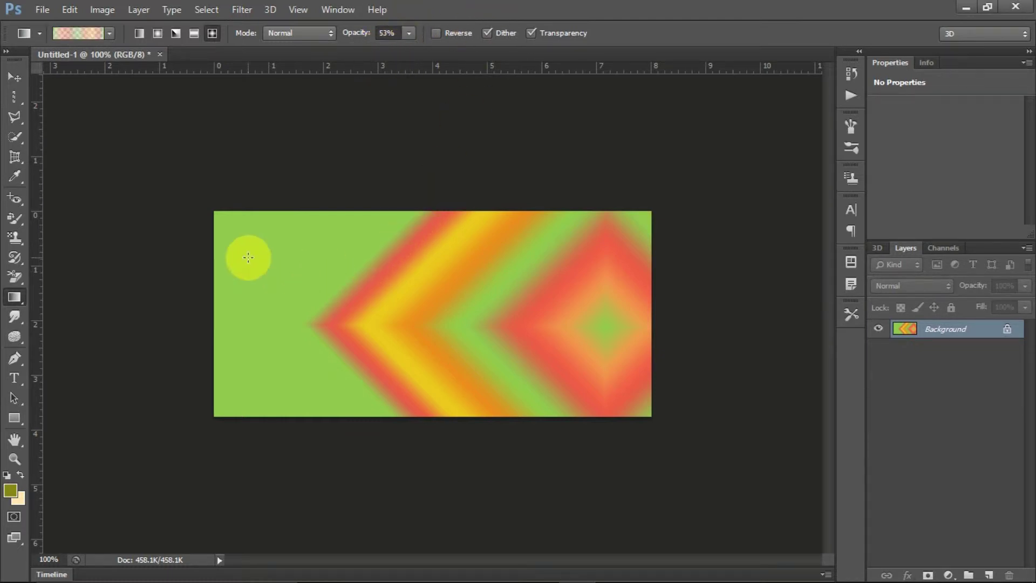
left_click_drag(233, 225, 617, 400)
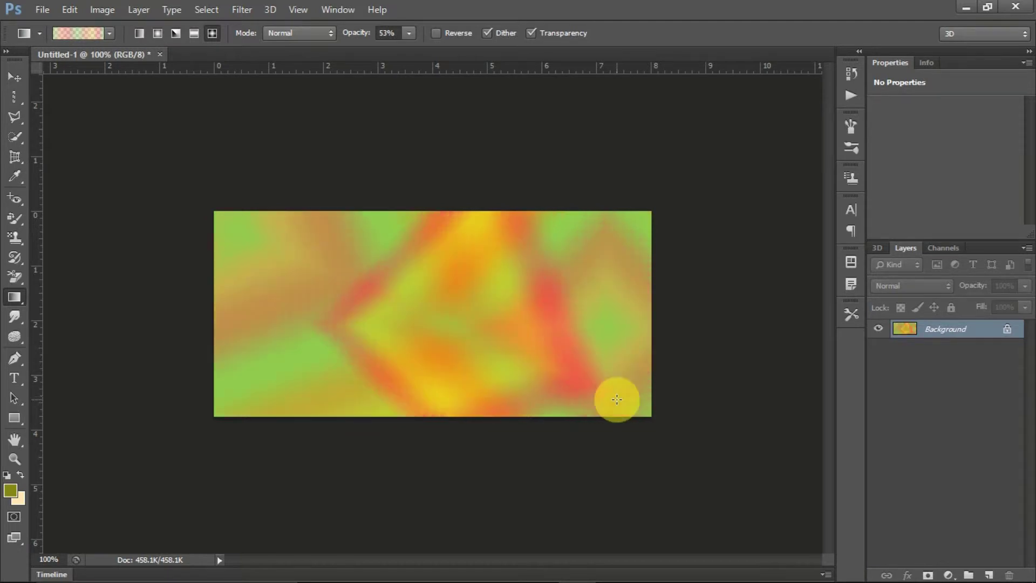
left_click_drag(615, 279, 284, 351)
left_click_drag(505, 359, 286, 280)
Restore the gradient opacity to 100%.
left_click(408, 29)
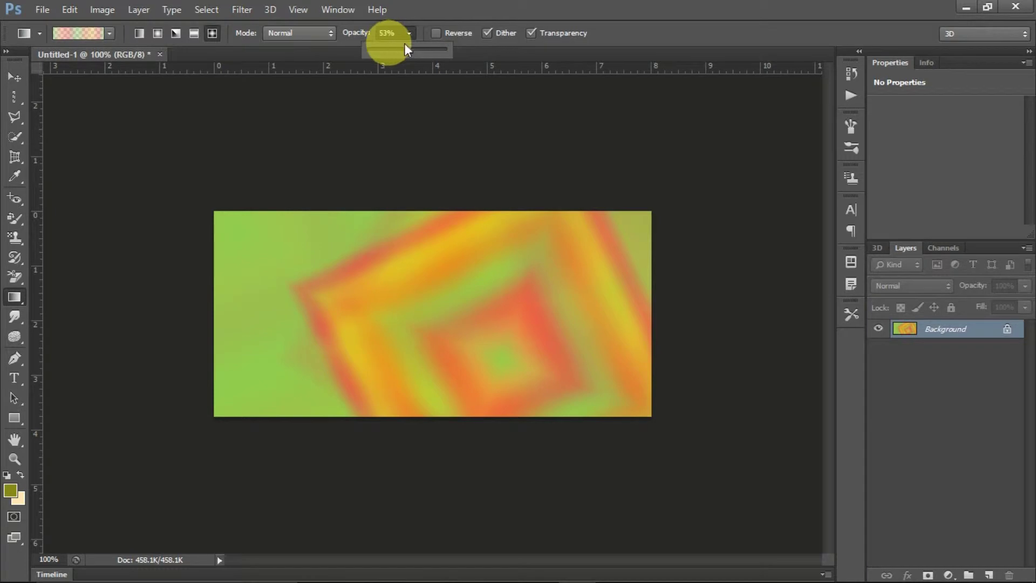
left_click_drag(479, 51, 481, 50)
left_click(464, 3)
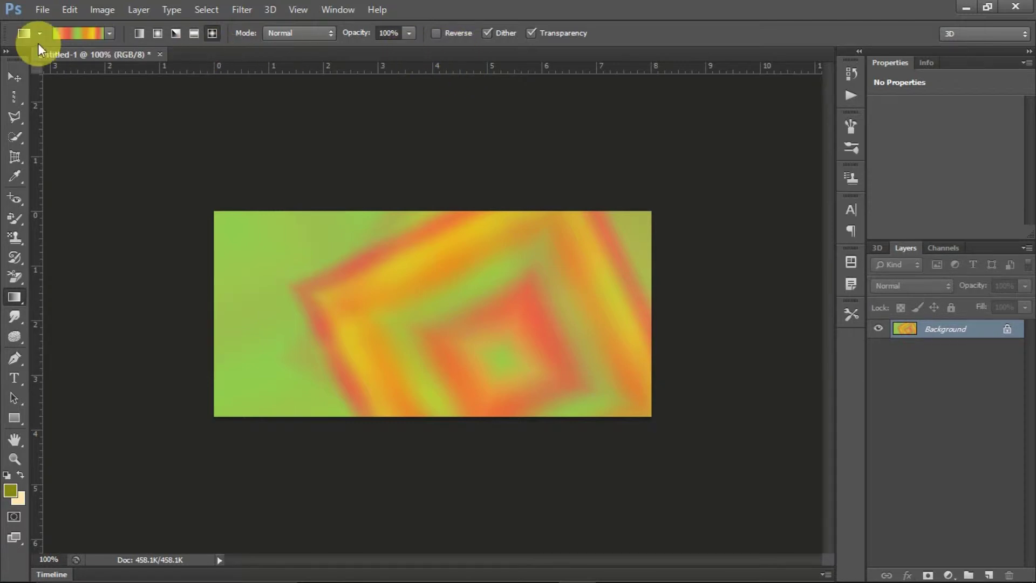
Choose the white-to-dark-blue preset, fill the canvas diagonally with Reverse on, and turn Reverse off again.
left_click(109, 33)
left_click(88, 70)
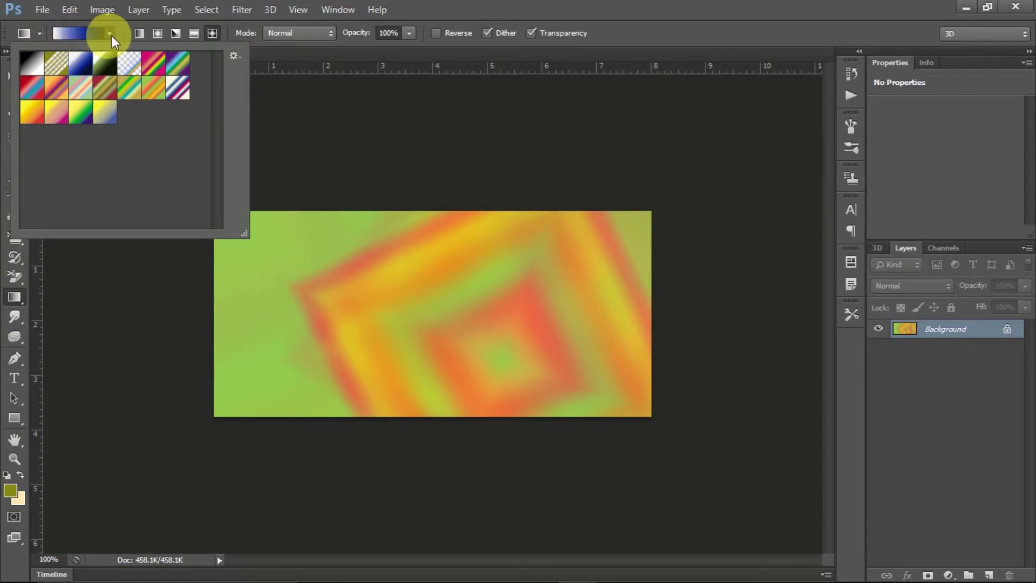
left_click(438, 4)
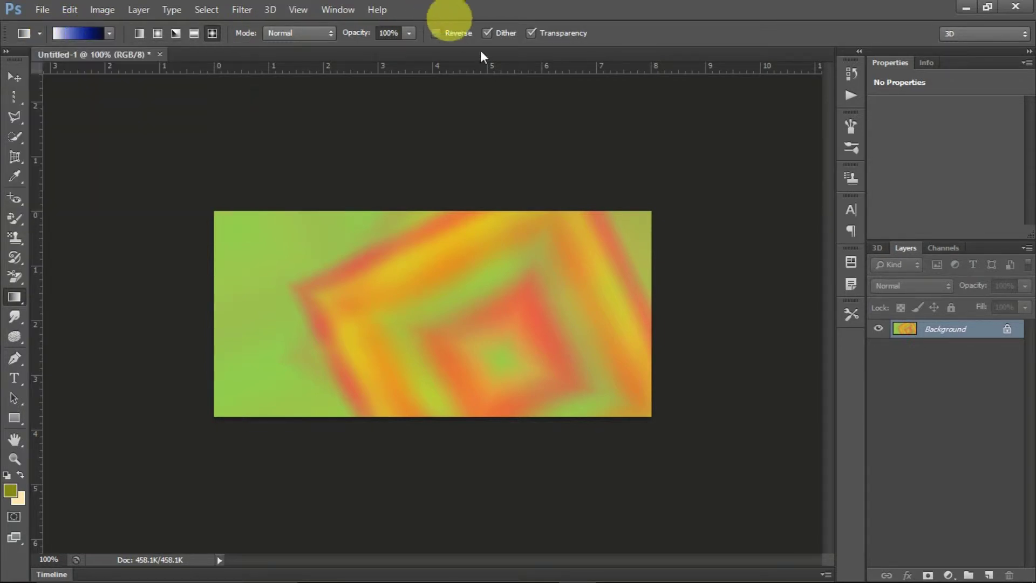
left_click(436, 33)
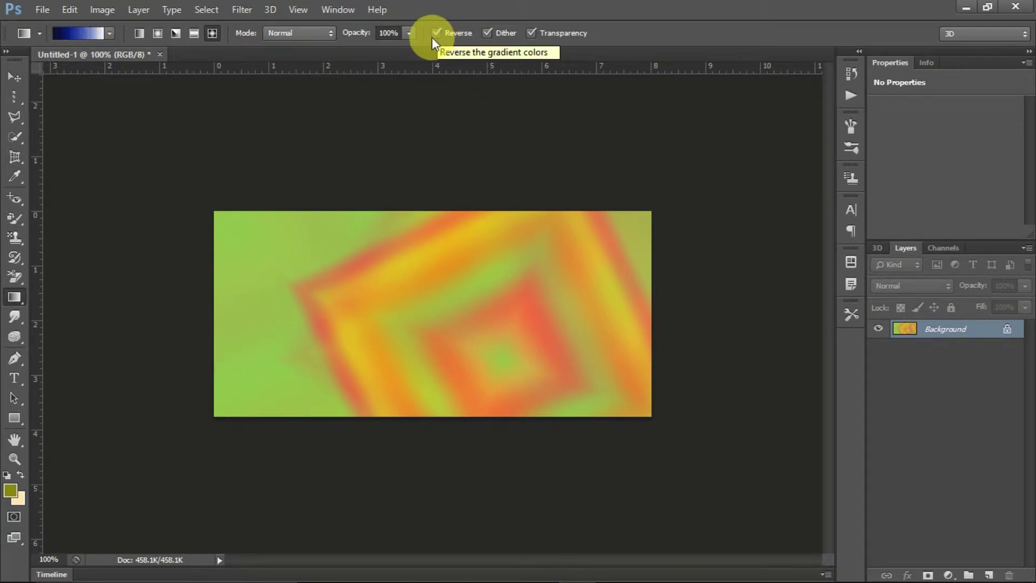
left_click_drag(266, 238, 668, 383)
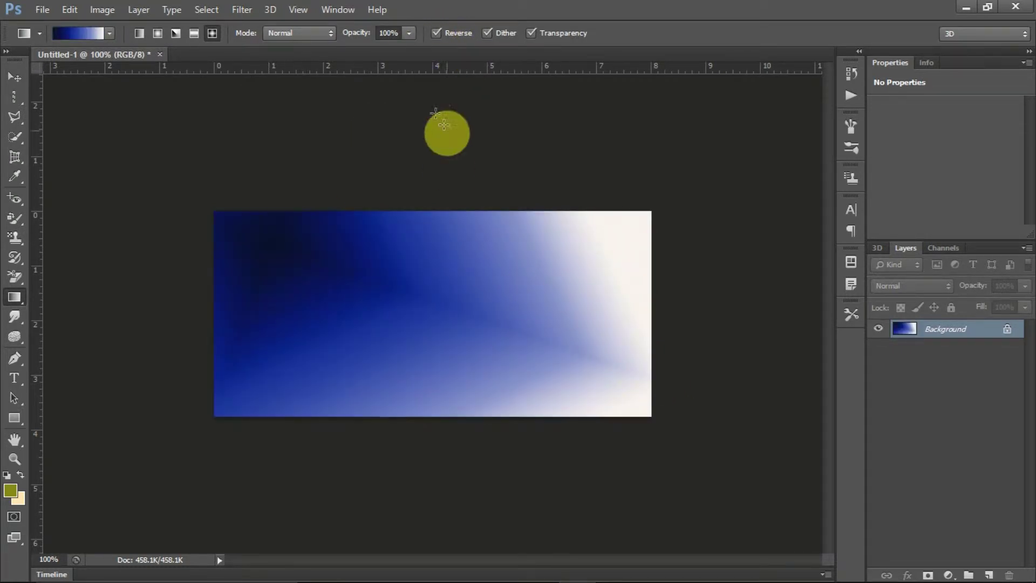
left_click(435, 33)
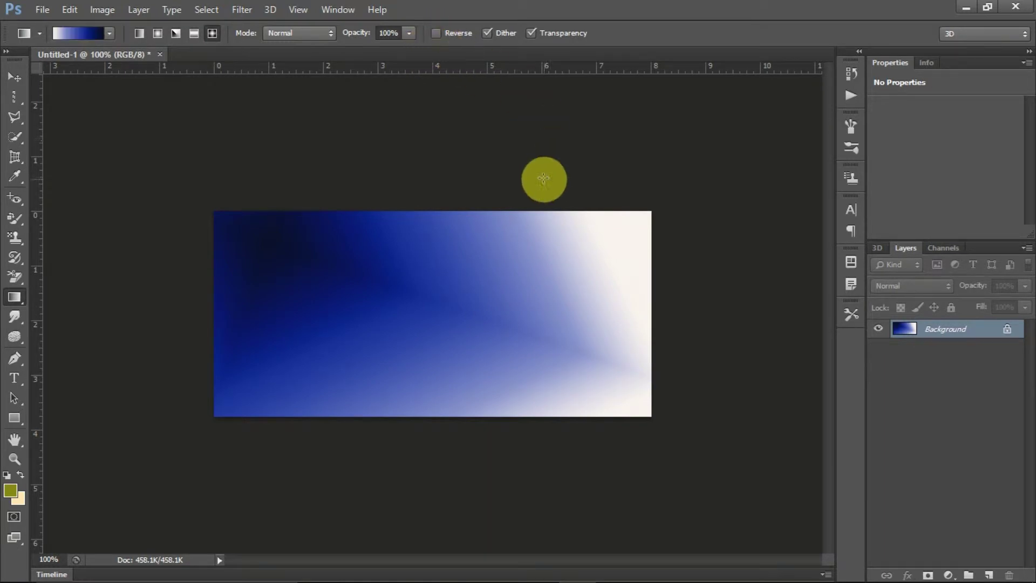
Turn off Dither and fill the canvas diagonally with the white-to-dark-blue diamond gradient.
left_click(487, 34)
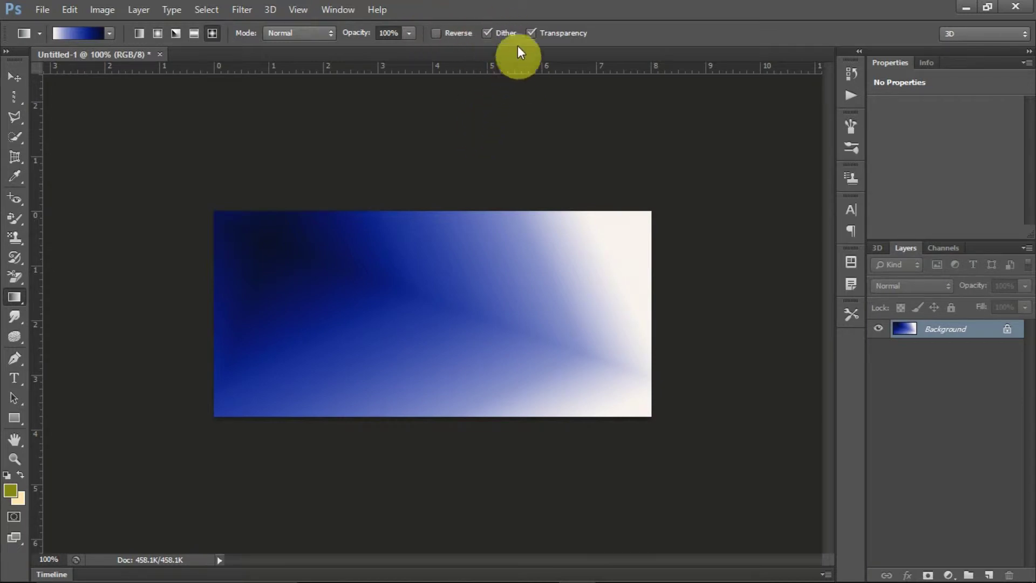
left_click(488, 34)
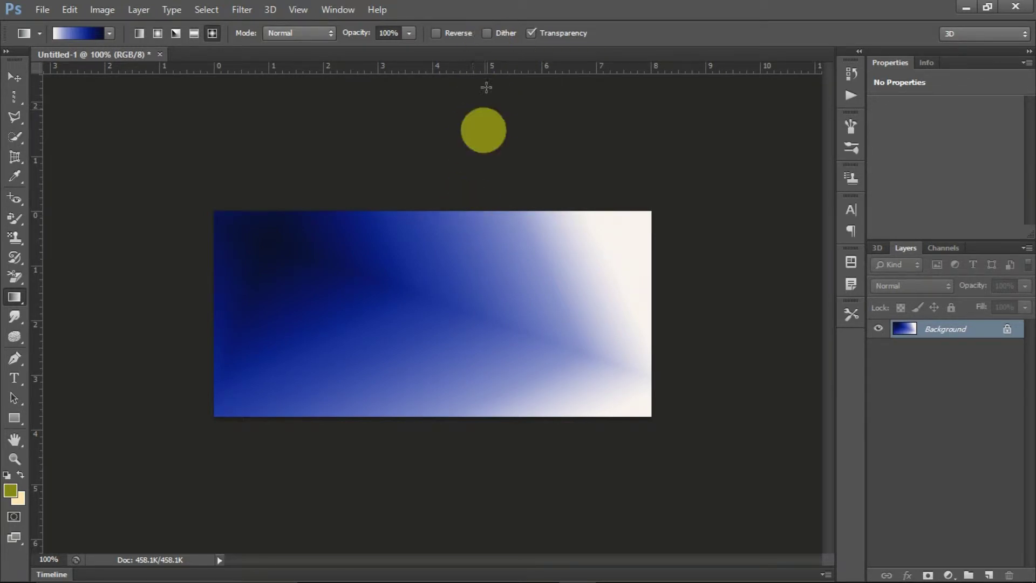
mouse_move(251, 261)
left_mouse_down()
mouse_move(661, 389)
mouse_move(648, 389)
left_mouse_up()
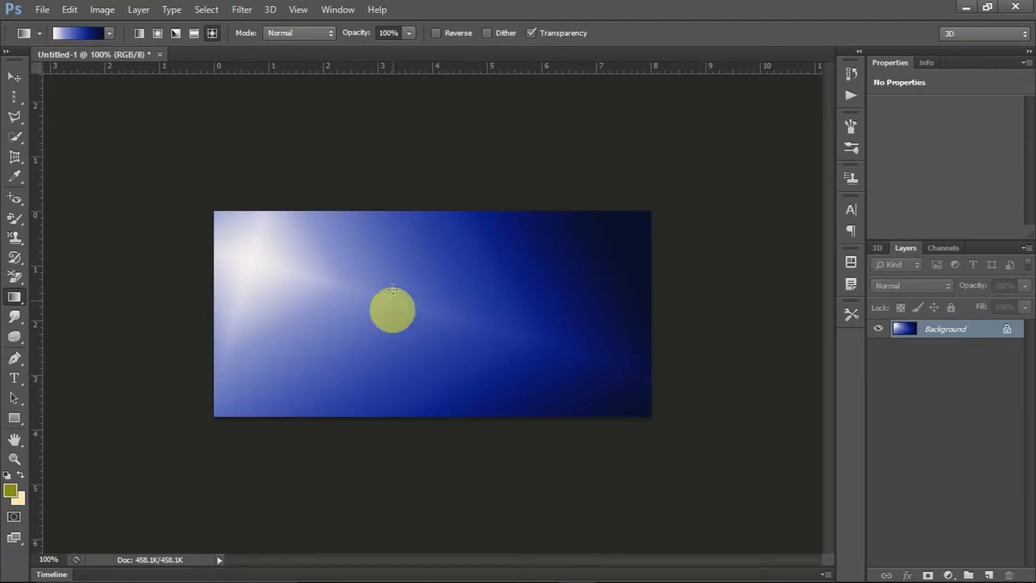
Choose the red, green, orange and yellow striped preset and fill the canvas horizontally from its left edge with Dither off.
left_click(109, 33)
left_click(152, 88)
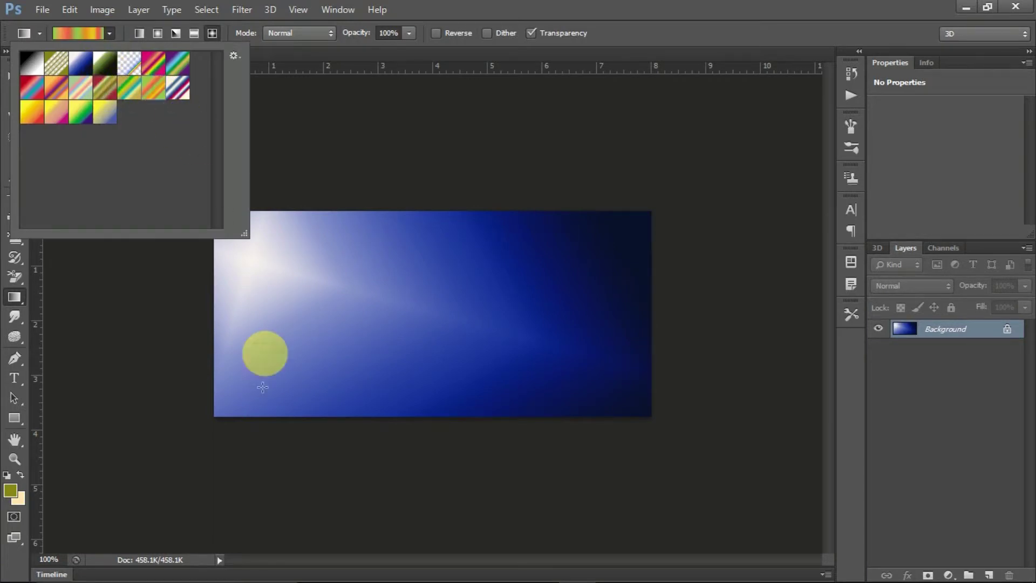
left_click_drag(215, 317, 745, 342)
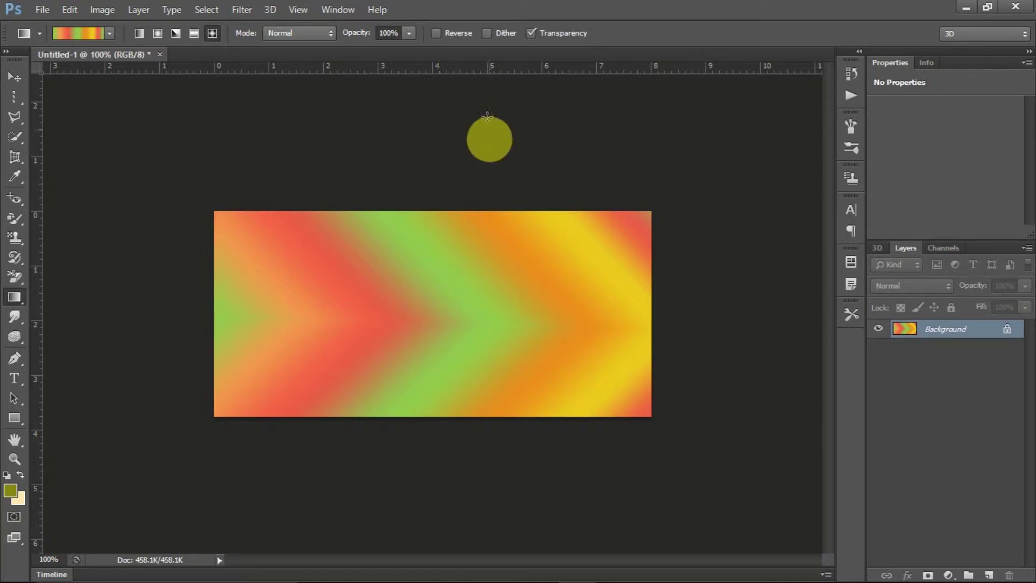
Turn Dither back on and refill the canvas with the striped diamond gradient, sloping slightly down to the right edge.
left_click(491, 34)
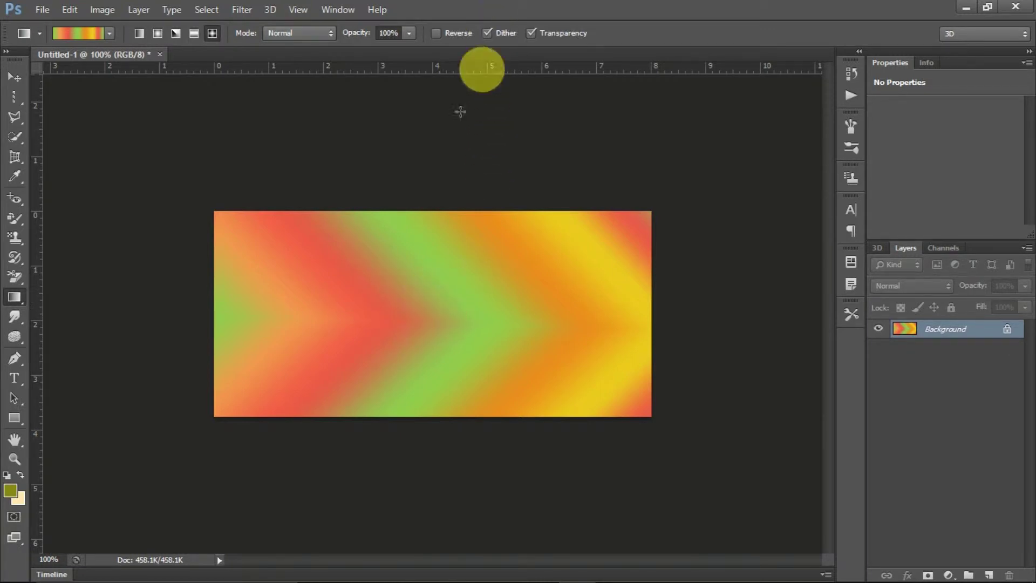
left_click_drag(190, 271, 650, 337)
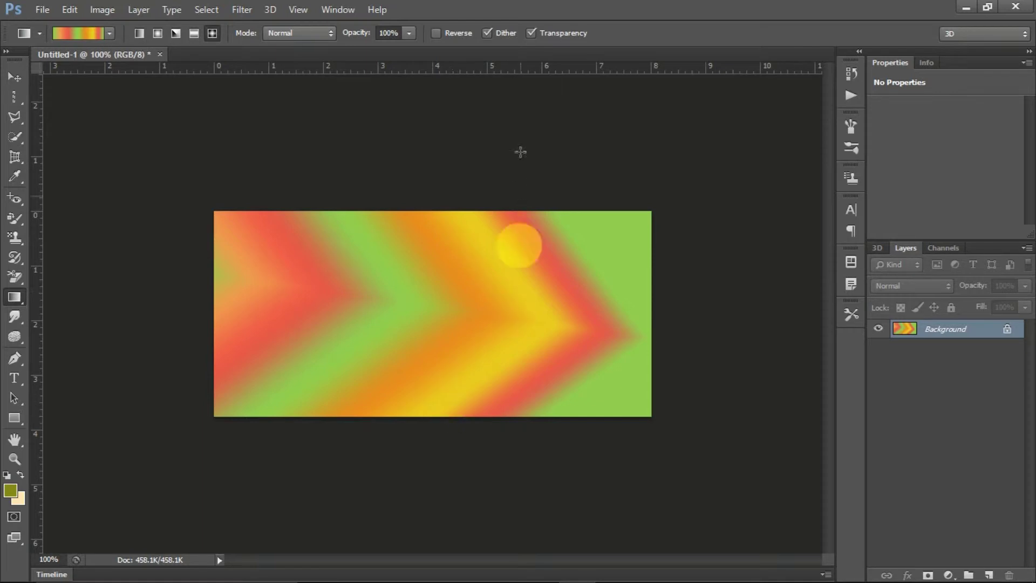
left_click(532, 35)
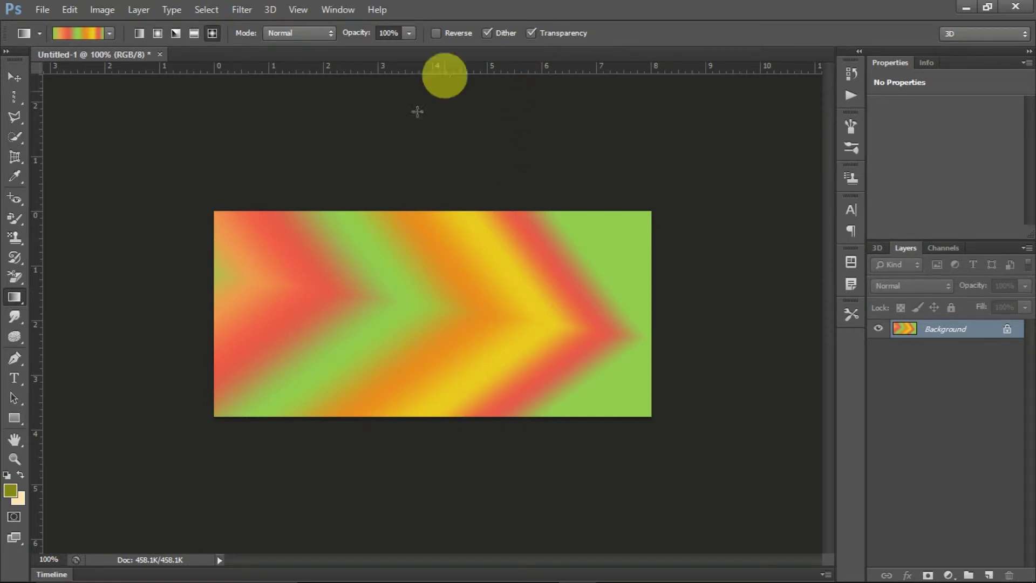
Open the portrait photo of the dark-haired man in a navy polo shirt from the Photoshop related photos folder.
left_click(43, 10)
left_click(392, 308)
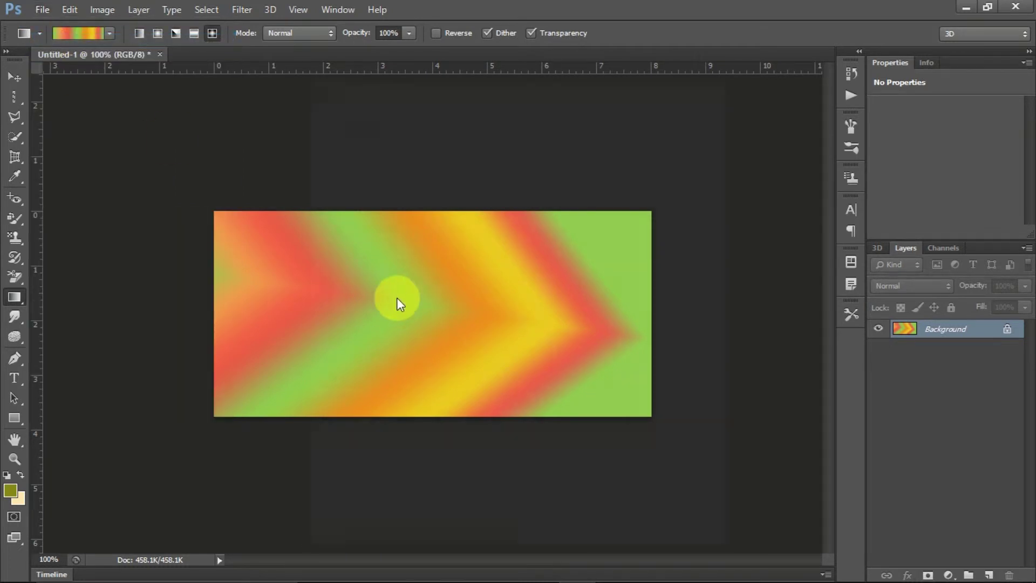
key("ctrl+o")
scroll(550, 302, "down", 5)
scroll(551, 304, "up", 2)
scroll(550, 304, "down", 1)
scroll(551, 304, "up", 1)
scroll(550, 304, "down", 2)
scroll(551, 304, "up", 1)
scroll(544, 297, "up", 1)
scroll(556, 313, "down", 4)
scroll(590, 162, "up", 1)
left_click(610, 221)
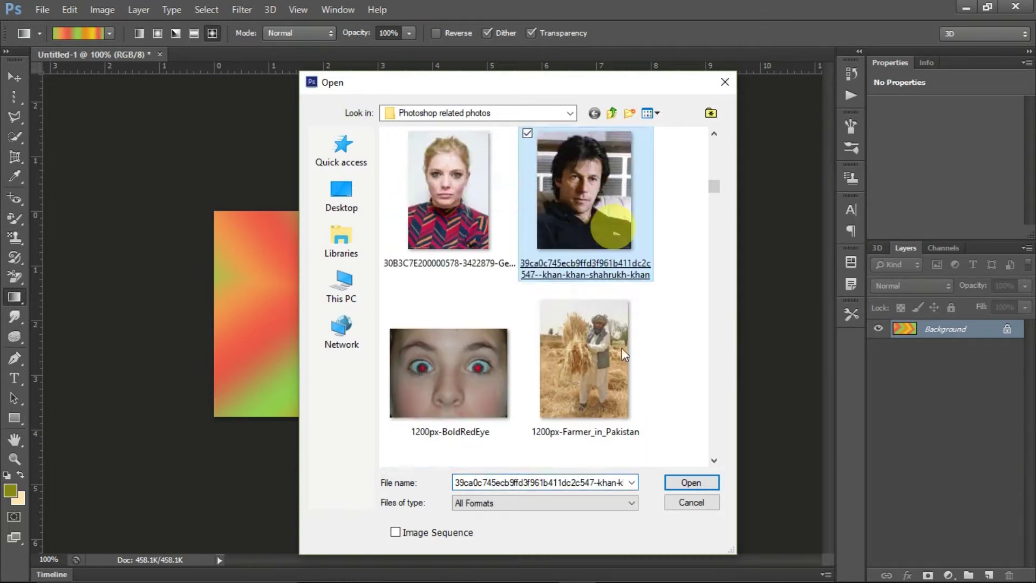
double_click(601, 376)
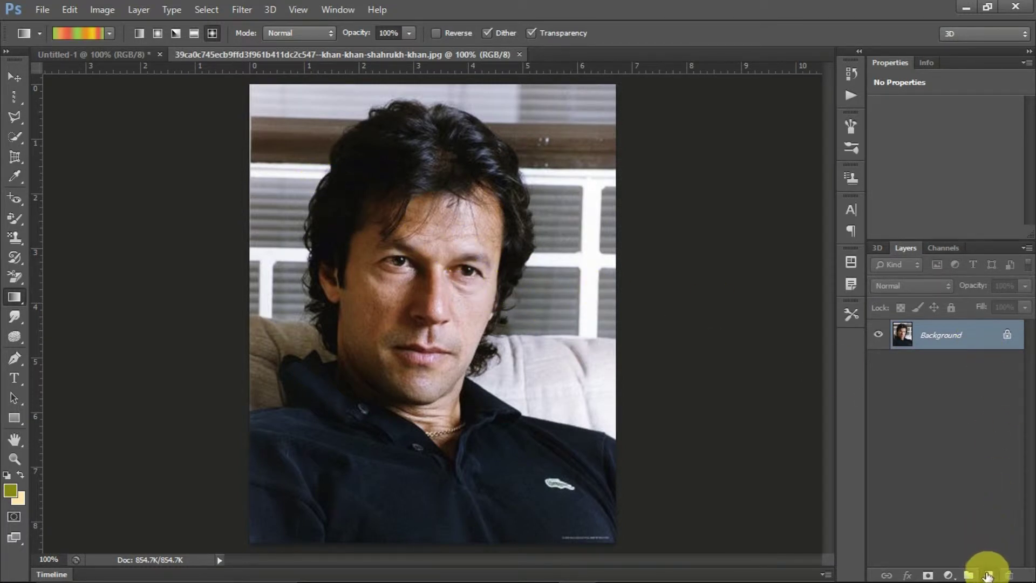
Add a new layer above the portrait and fill it with the transparent rainbow preset from the top-left to the bottom-right corner.
left_click(988, 576)
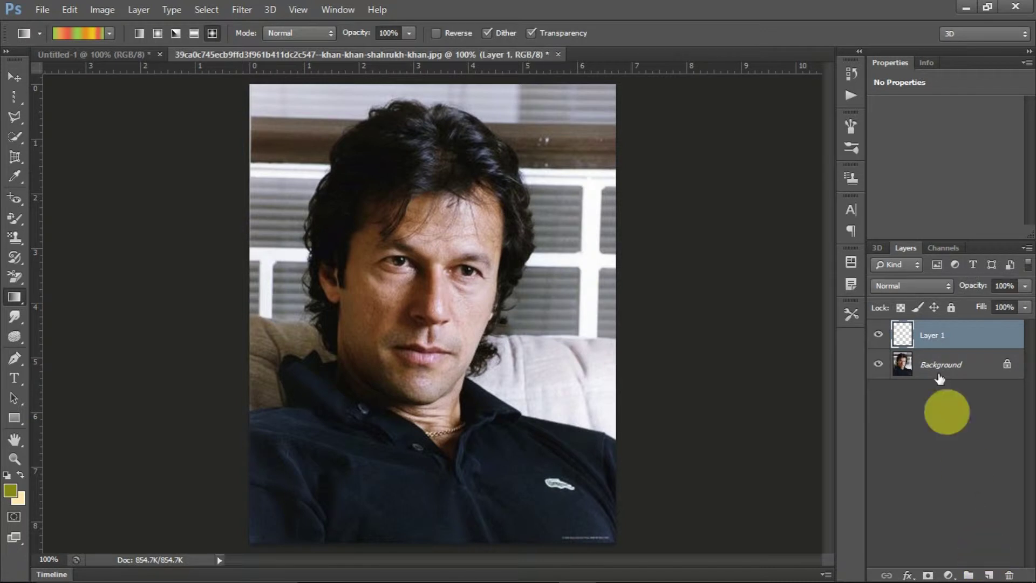
left_click(109, 34)
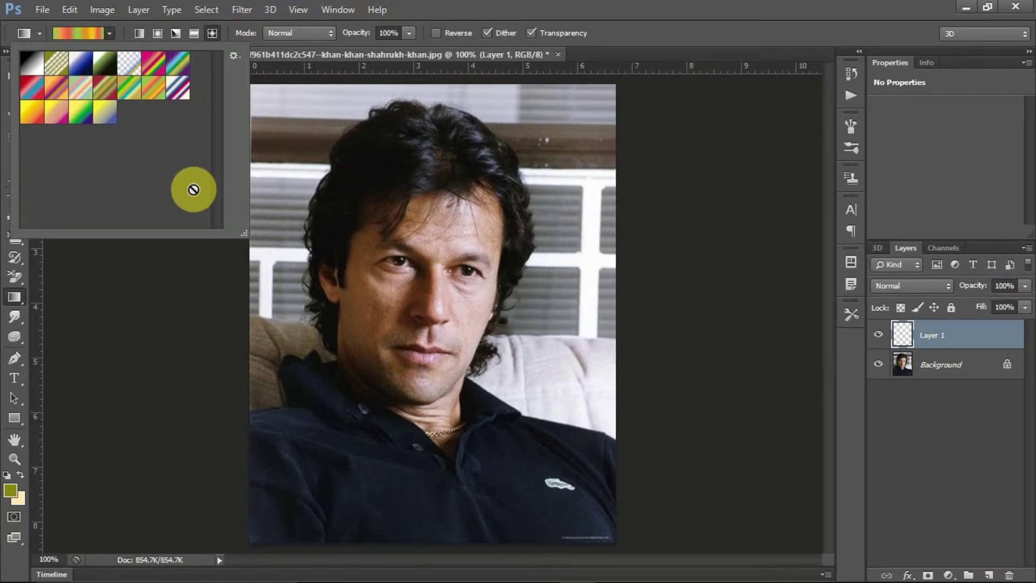
left_click(135, 68)
left_click(492, 6)
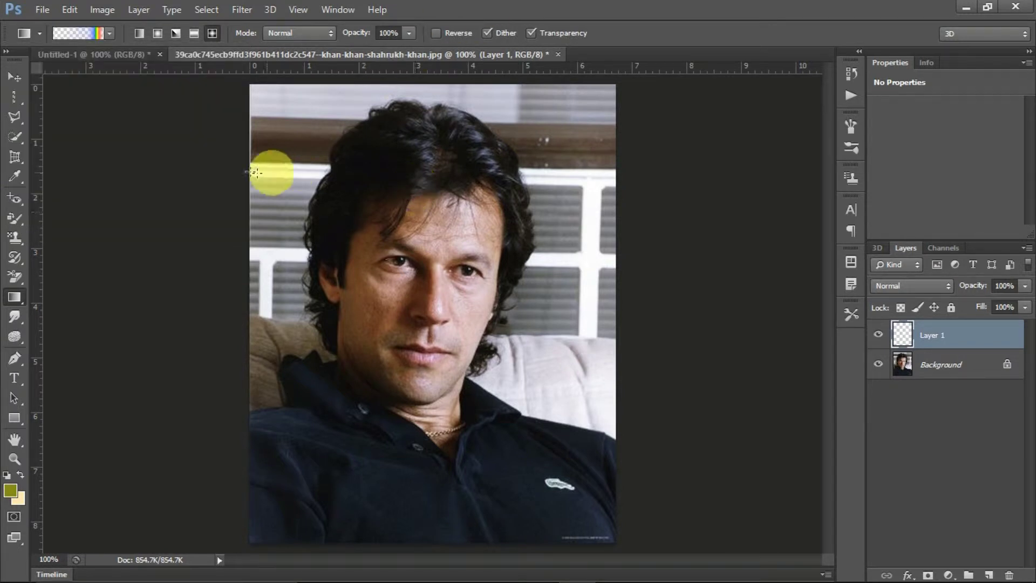
left_click_drag(236, 86, 652, 551)
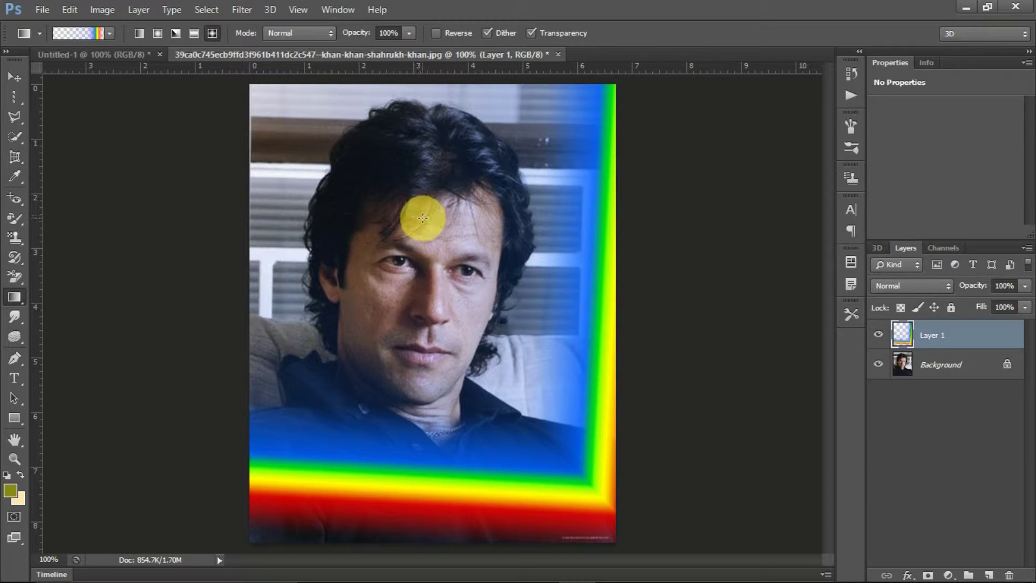
Turn Transparency off, undo the layer's gradient fill and refill it diagonally from the top-left corner to beyond the bottom-right corner.
left_click(534, 32)
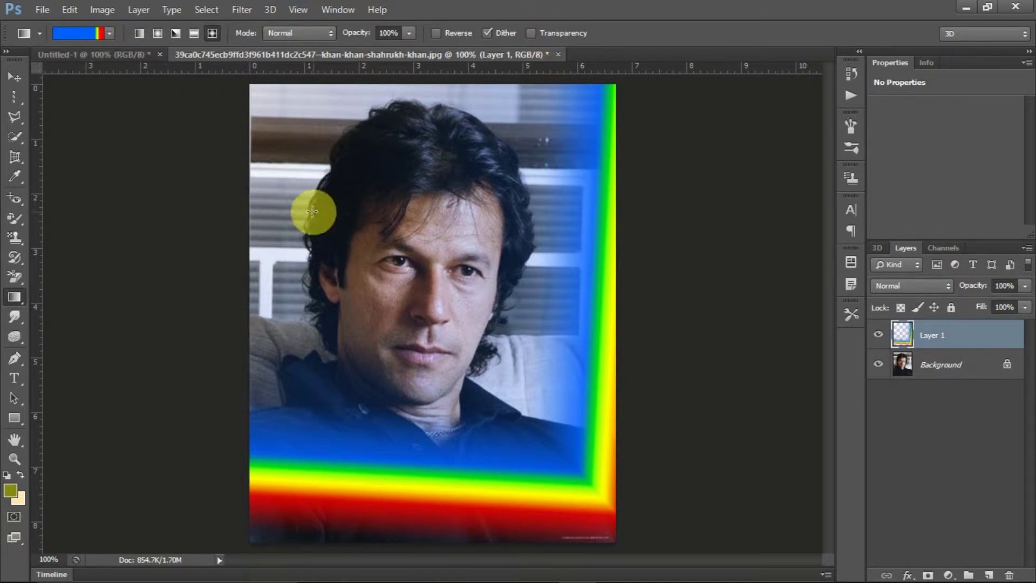
key("ctrl+z")
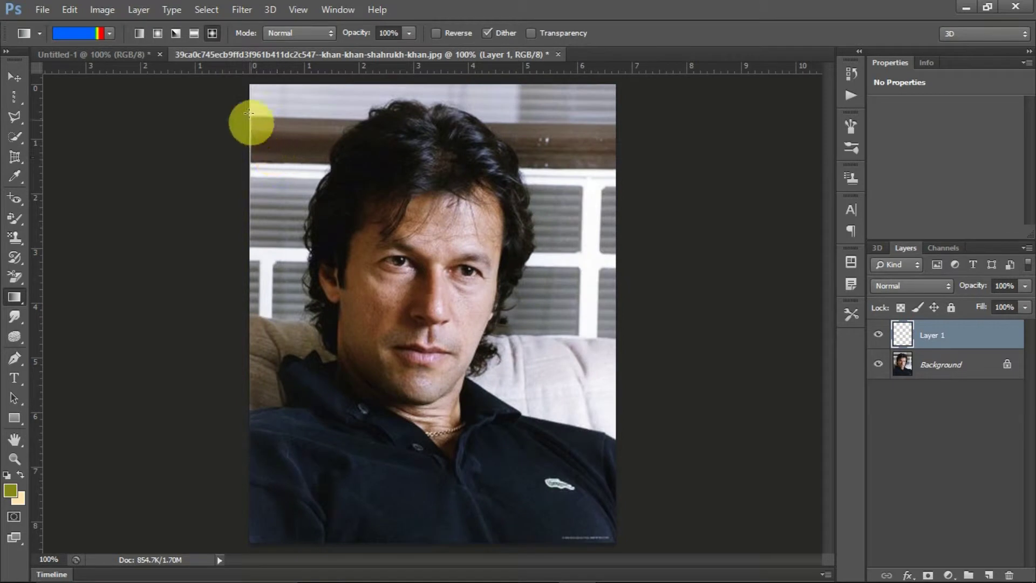
left_click_drag(240, 90, 695, 567)
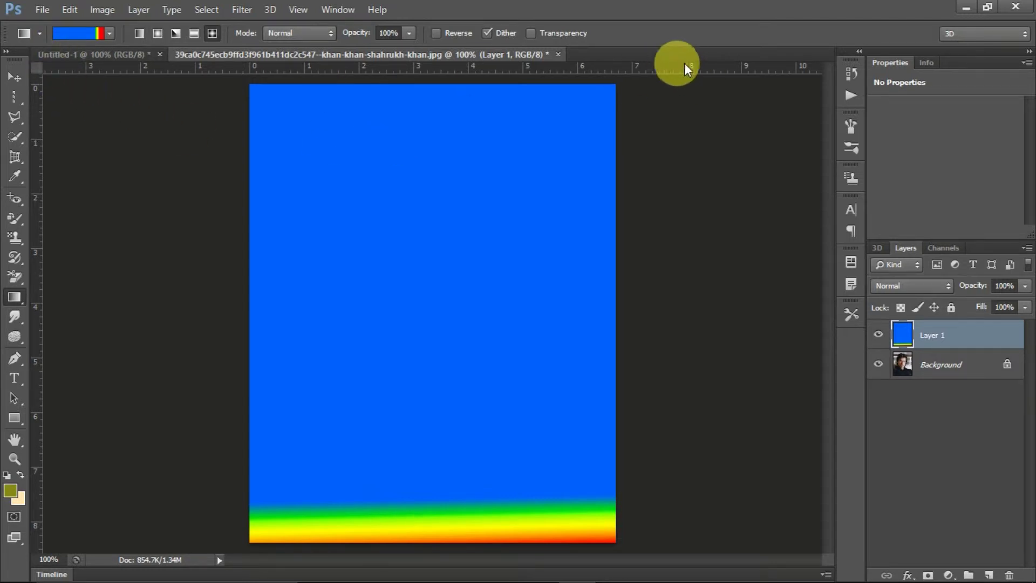
Turn Transparency back on, undo the opaque fill and refill the layer diagonally from its top-left to beyond its right edge.
left_click(533, 33)
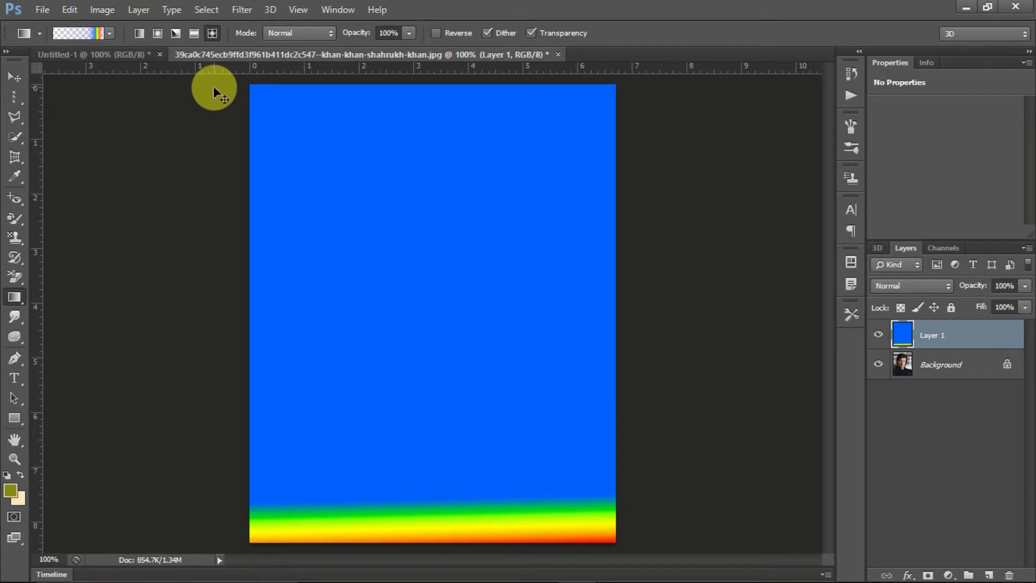
key("ctrl+z")
left_click_drag(213, 88, 747, 537)
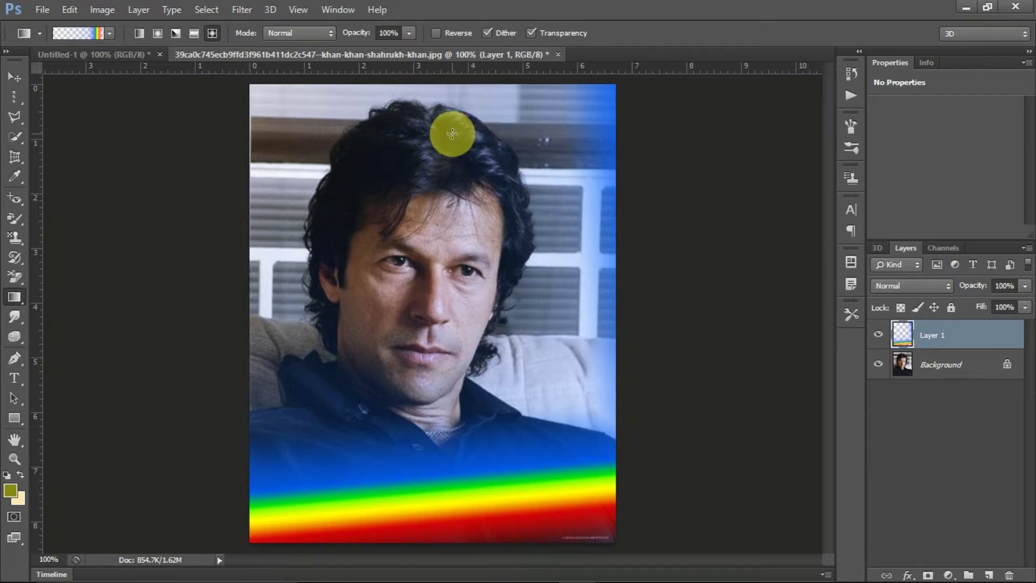
Display the gradient presets as a Large List.
left_click(112, 34)
left_click(233, 55)
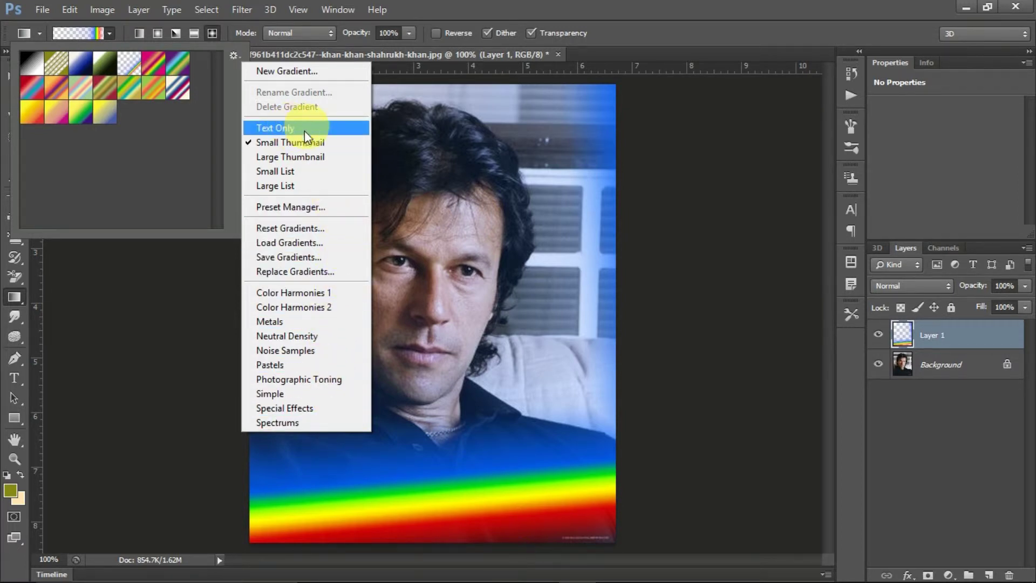
left_click(297, 187)
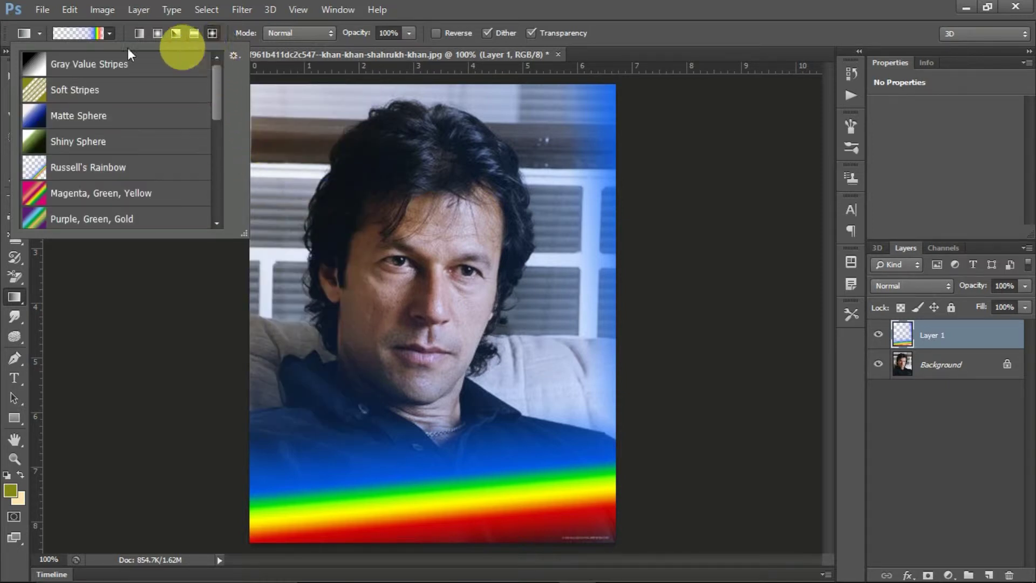
left_click(112, 35)
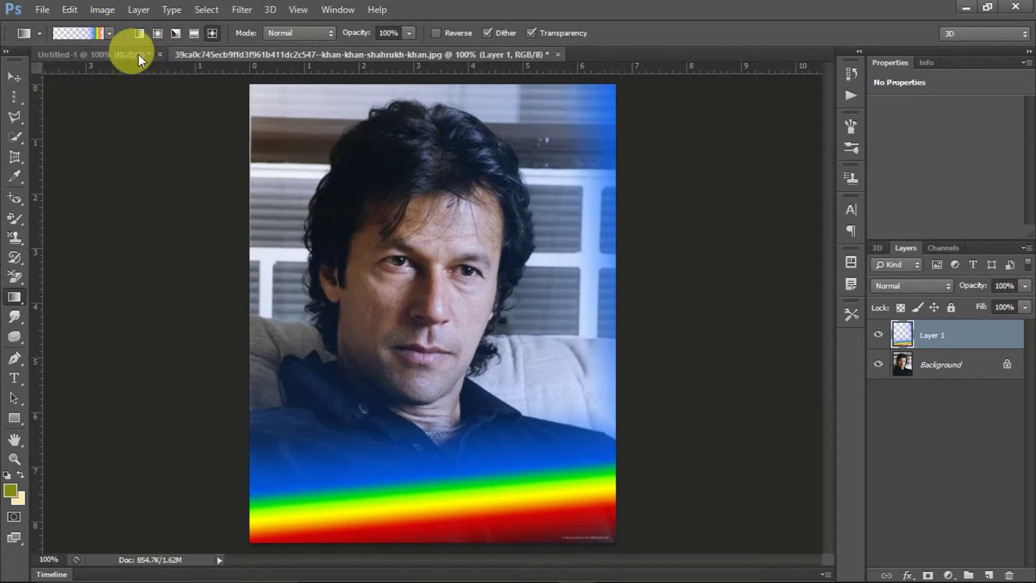
left_click(111, 35)
left_click(114, 33)
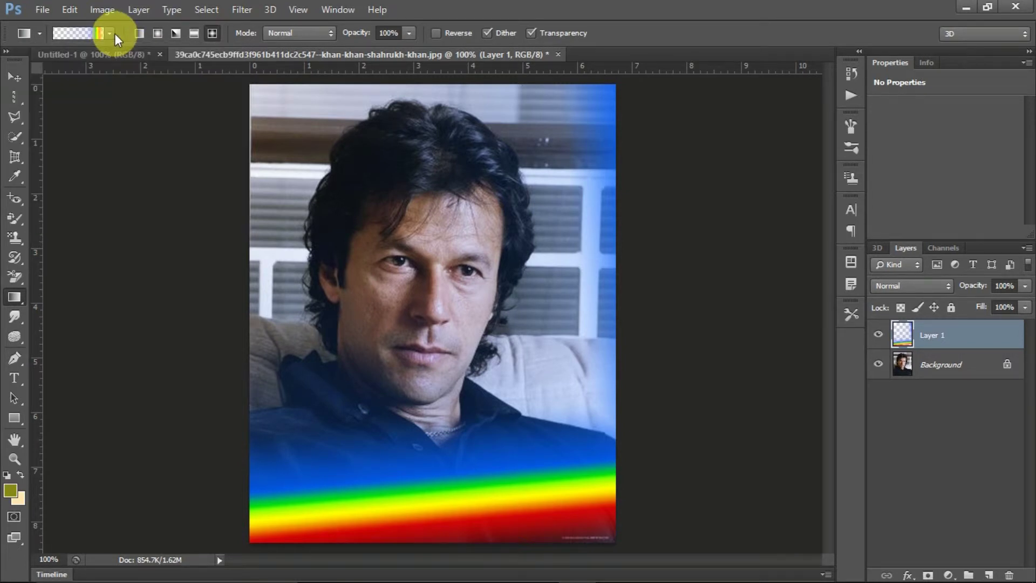
Switch the gradient preset display back to Small Thumbnail.
left_click(110, 34)
left_click(233, 55)
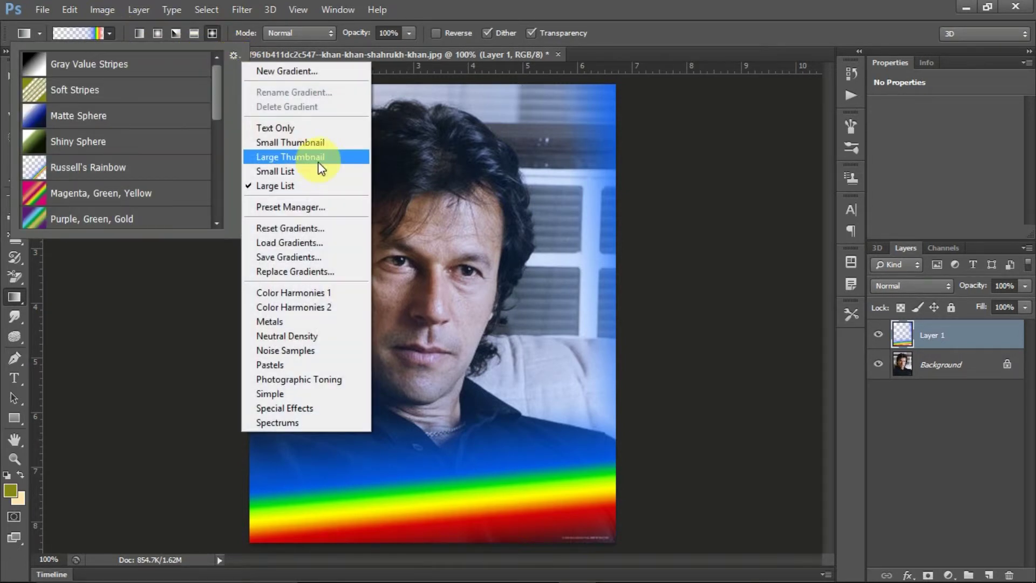
left_click(320, 142)
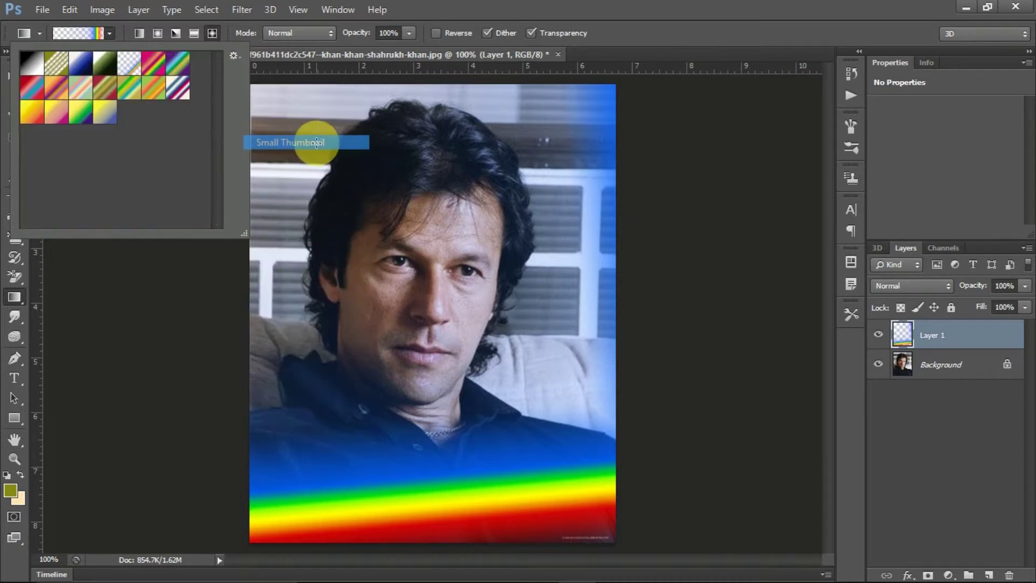
Load the GRD gradient file from the goonforever folder into the gradient presets.
left_click(233, 54)
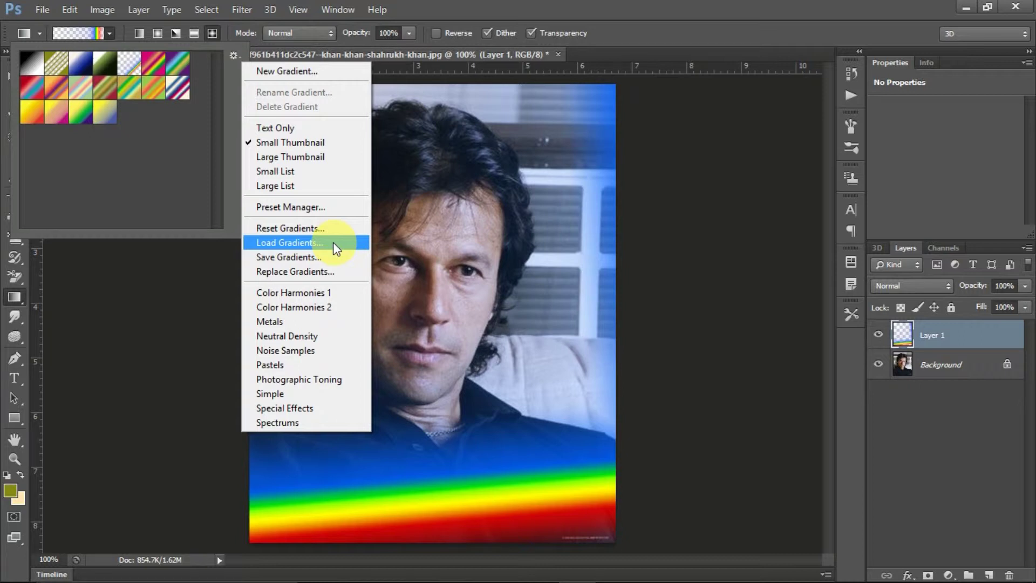
left_click(334, 244)
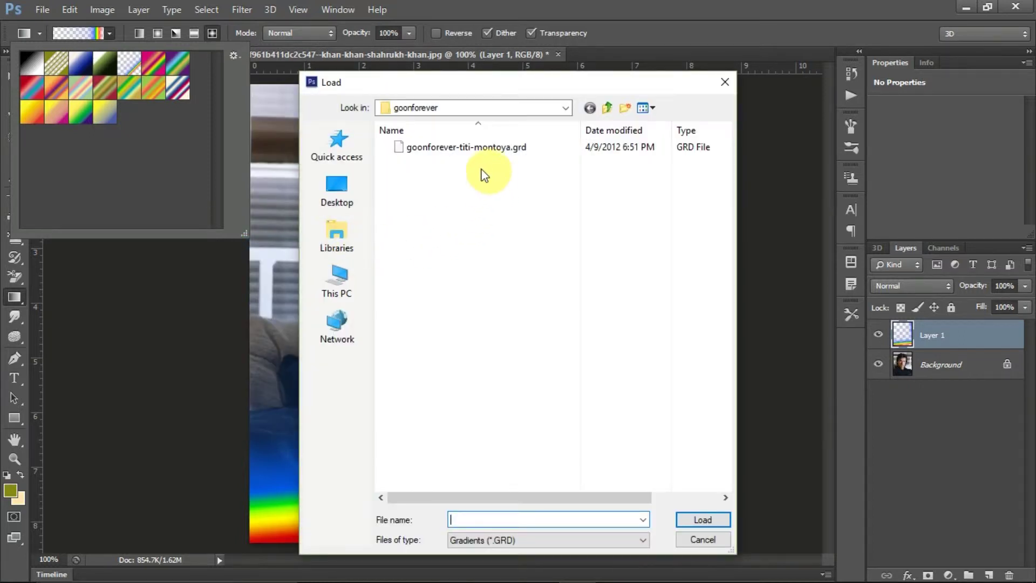
left_click_drag(562, 85, 468, 87)
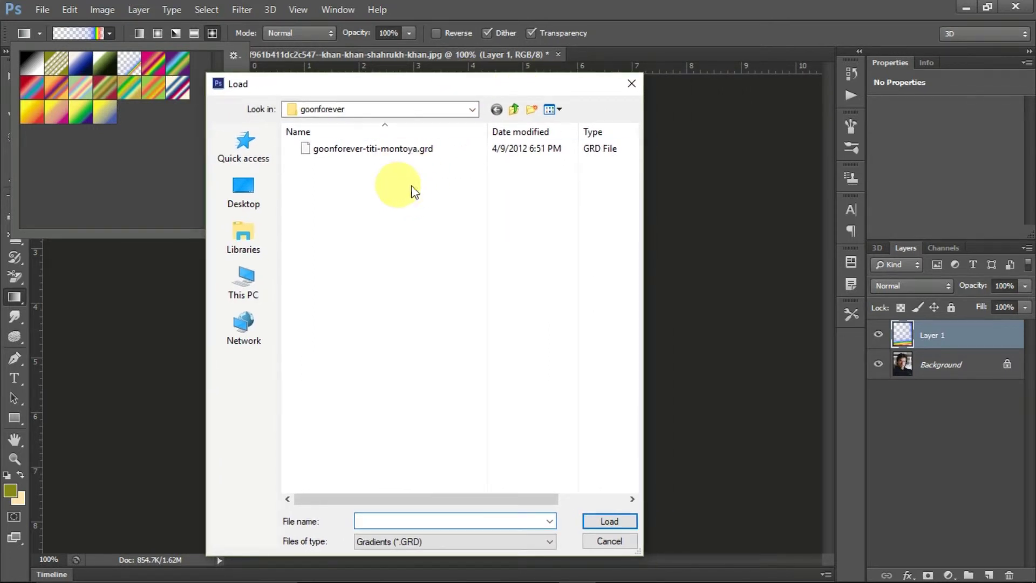
double_click(425, 153)
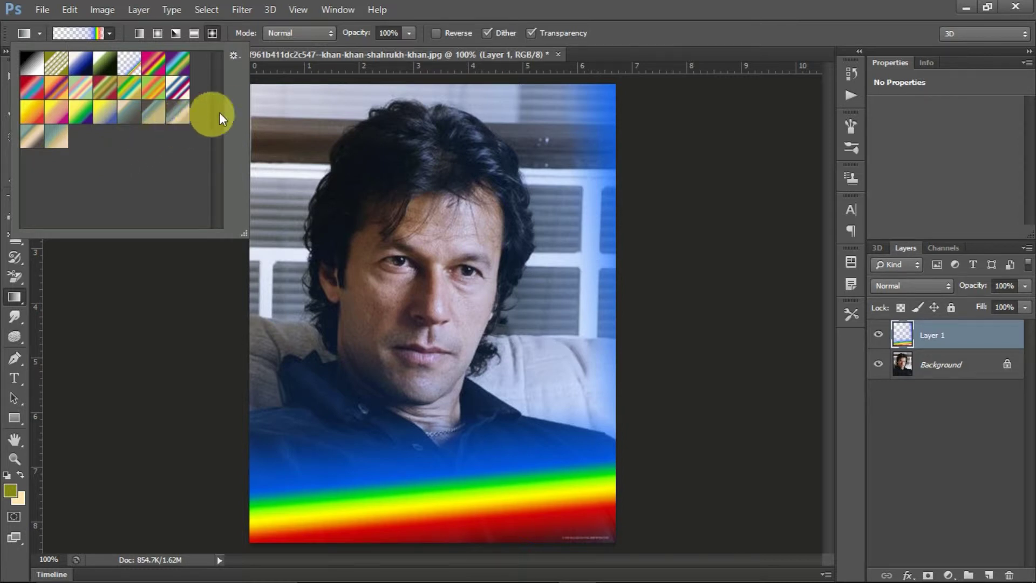
Choose the muted teal and beige preset at the end of the third row of gradient presets.
left_click(233, 56)
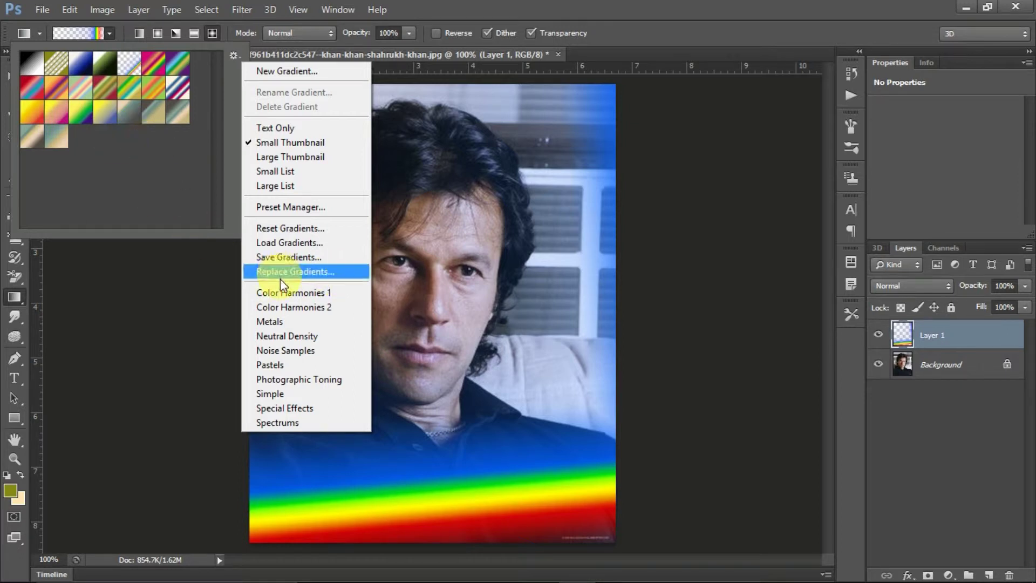
left_click(169, 118)
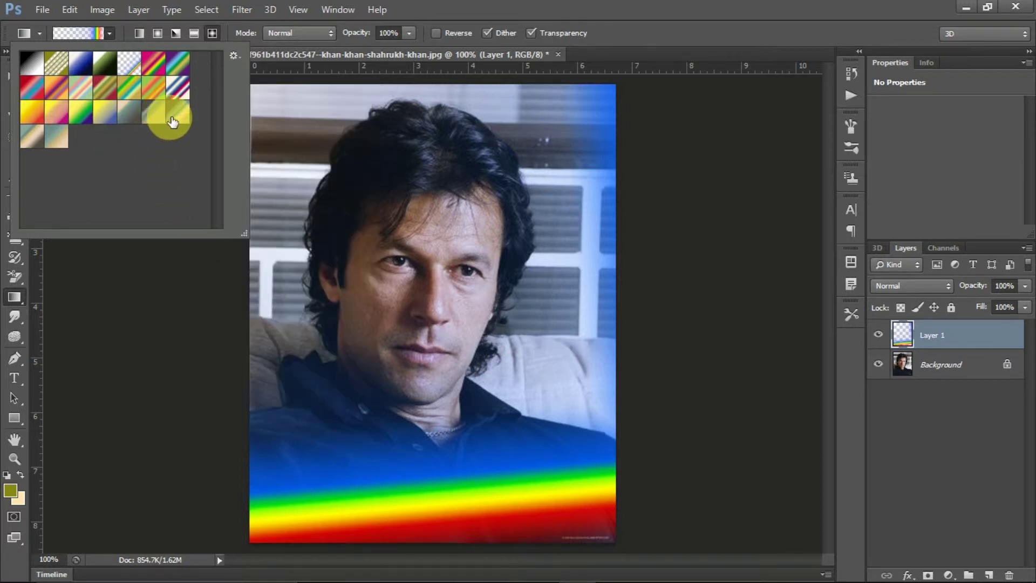
left_click(173, 118)
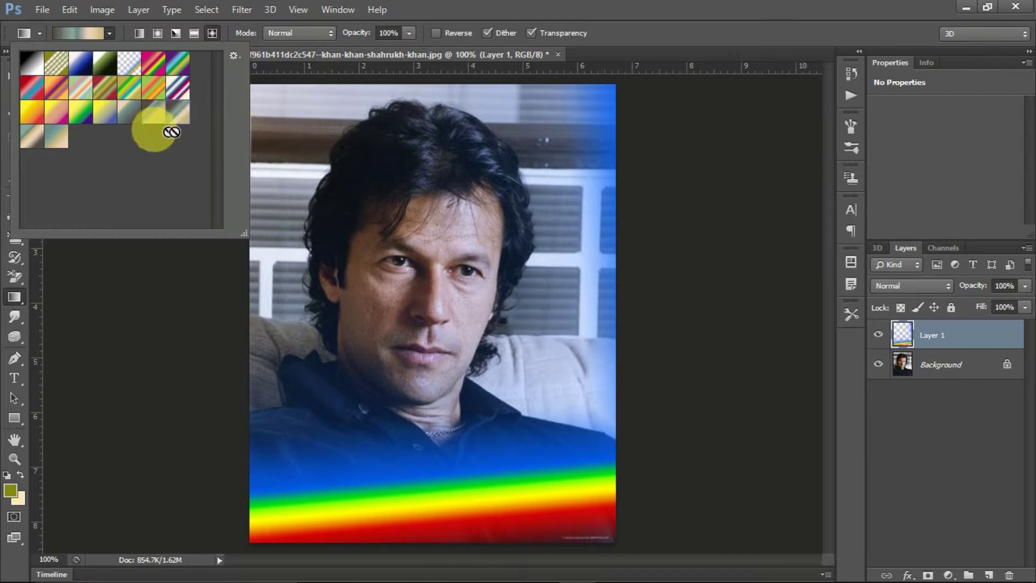
Replace the current gradient presets with the gradient file from the vampiremistress folder.
left_click(238, 56)
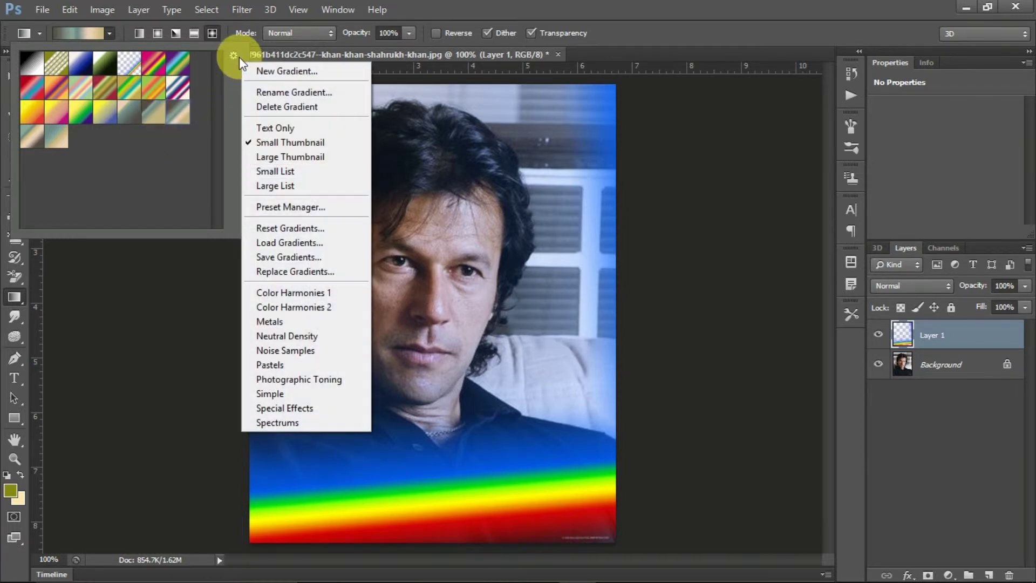
left_click(312, 271)
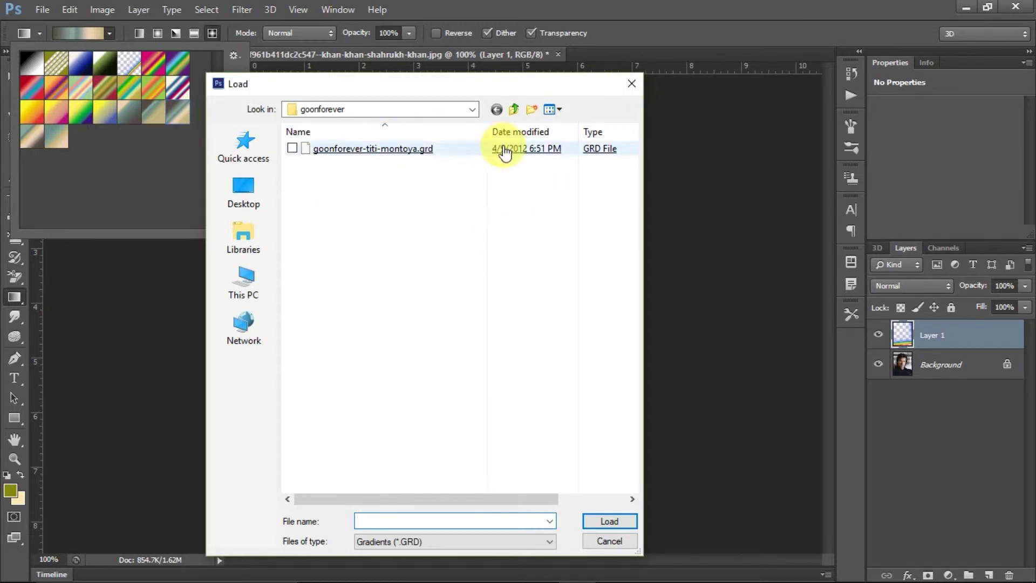
left_click(512, 110)
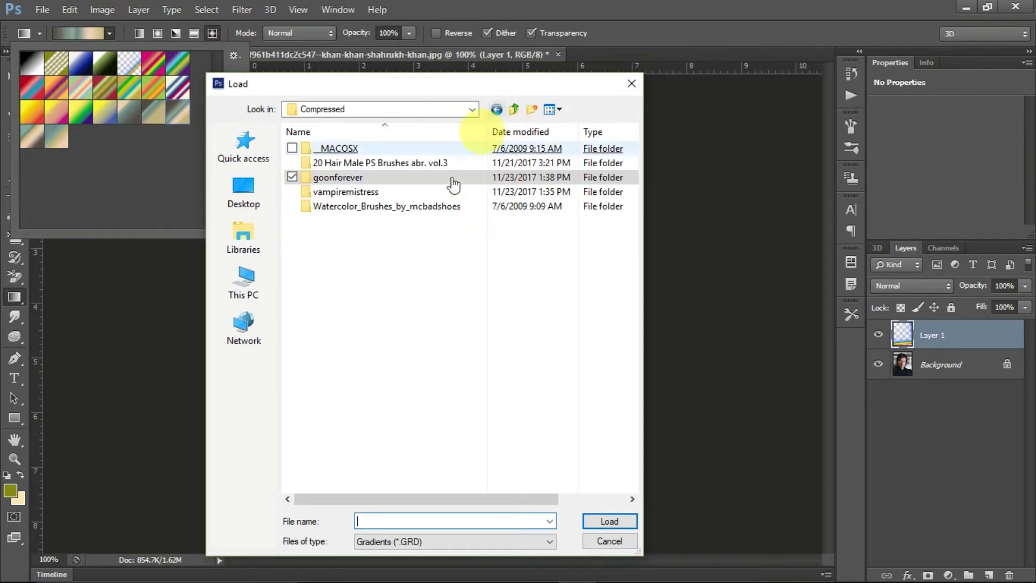
double_click(423, 192)
double_click(395, 156)
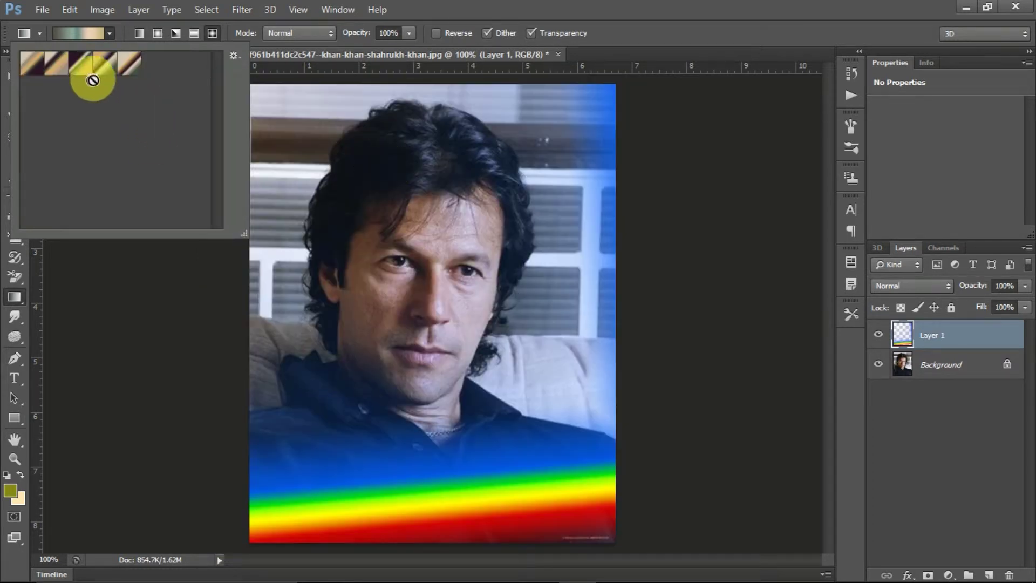
left_click(238, 60)
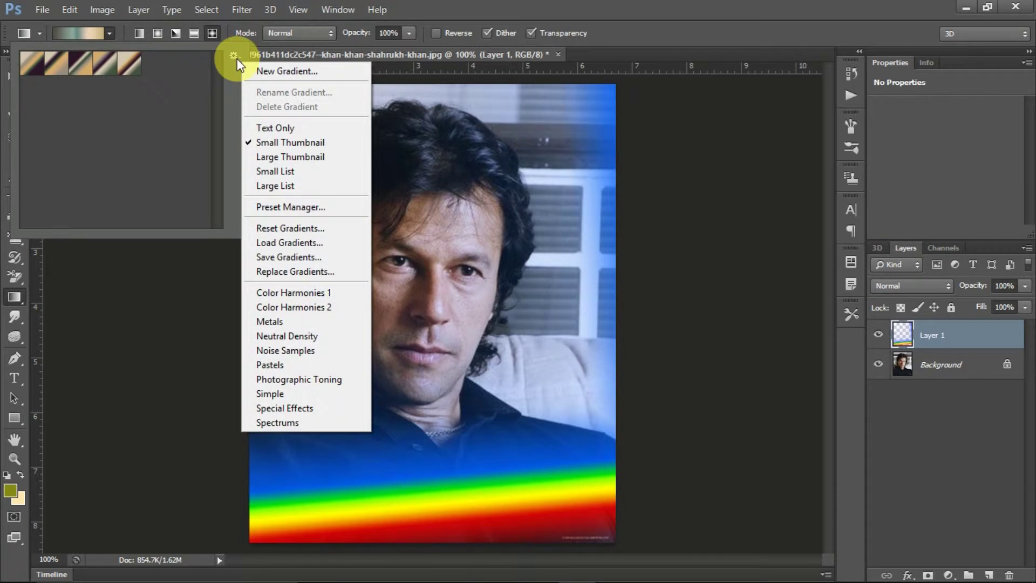
left_click(141, 91)
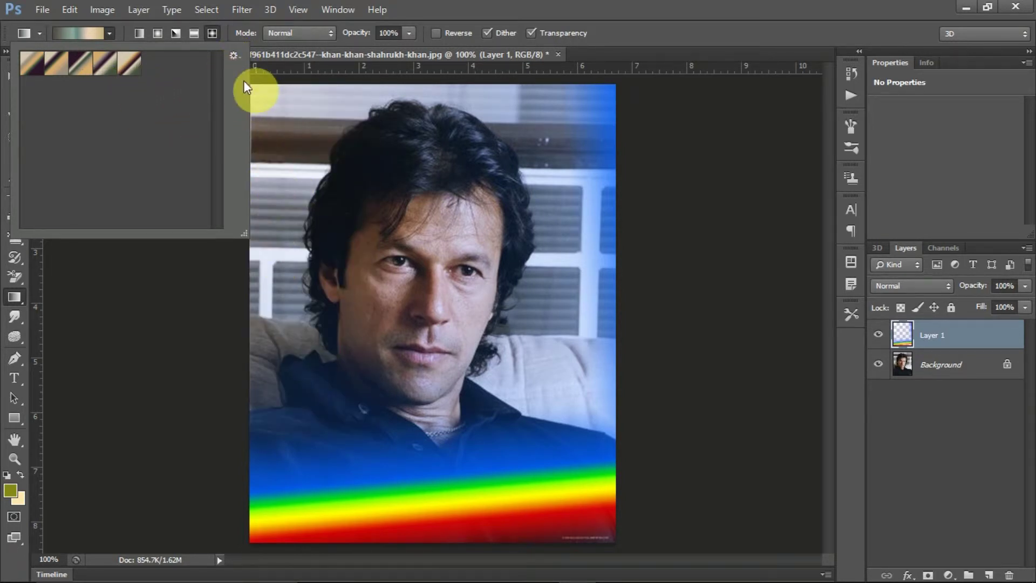
left_click(232, 55)
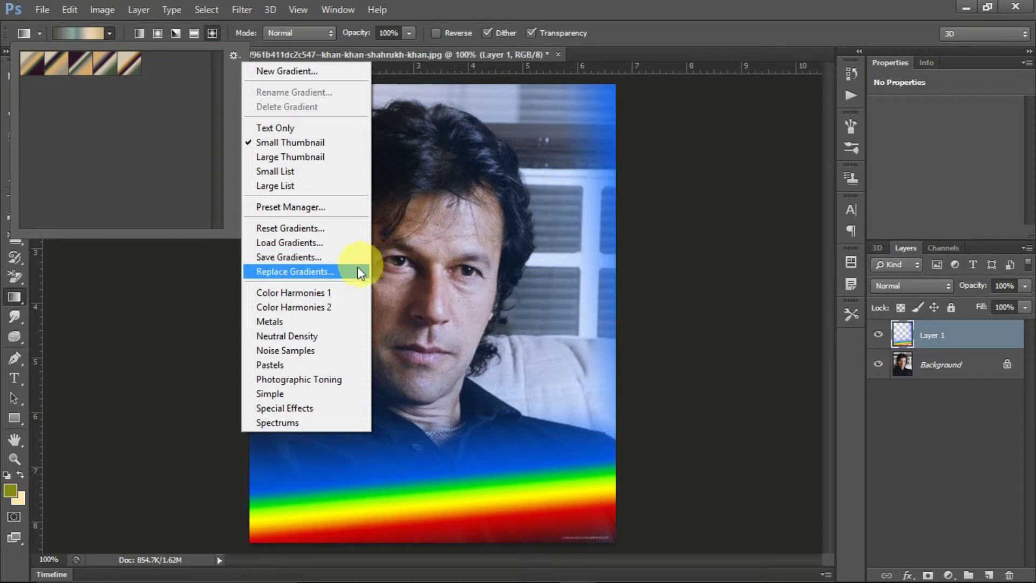
left_click(180, 308)
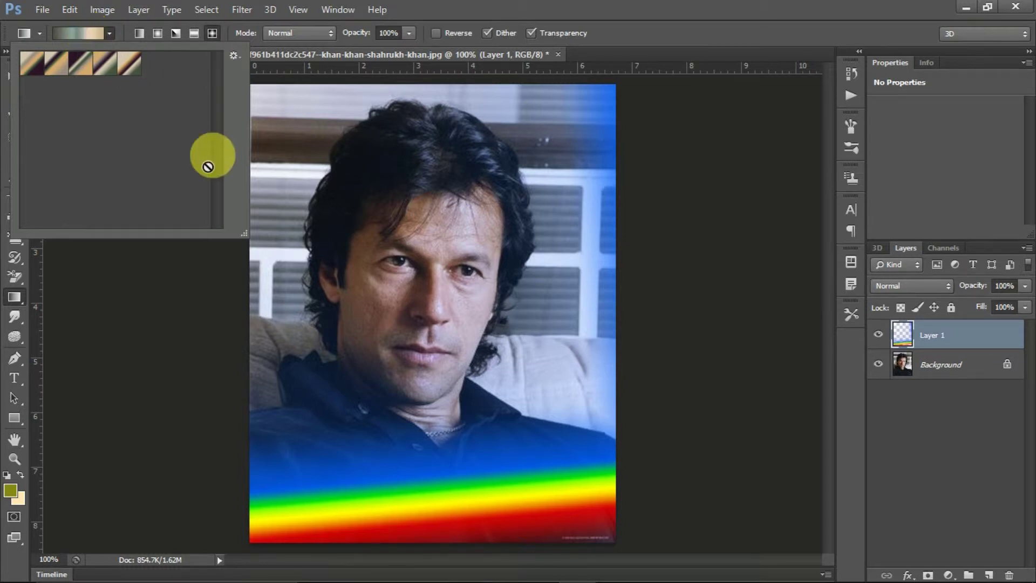
Replace the current gradient presets with the built-in Simple set and choose its Orange preset.
left_click(232, 59)
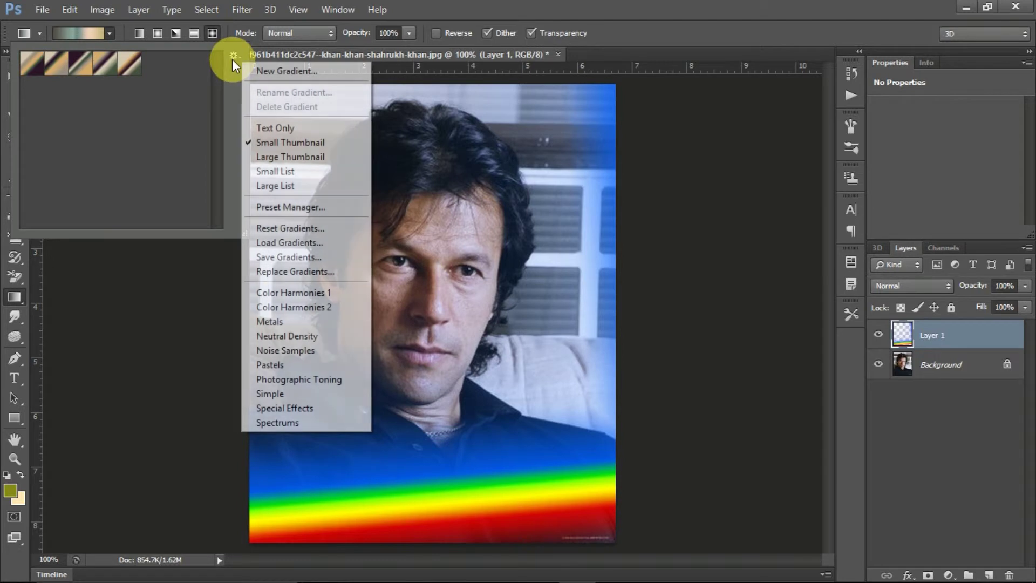
left_click(344, 393)
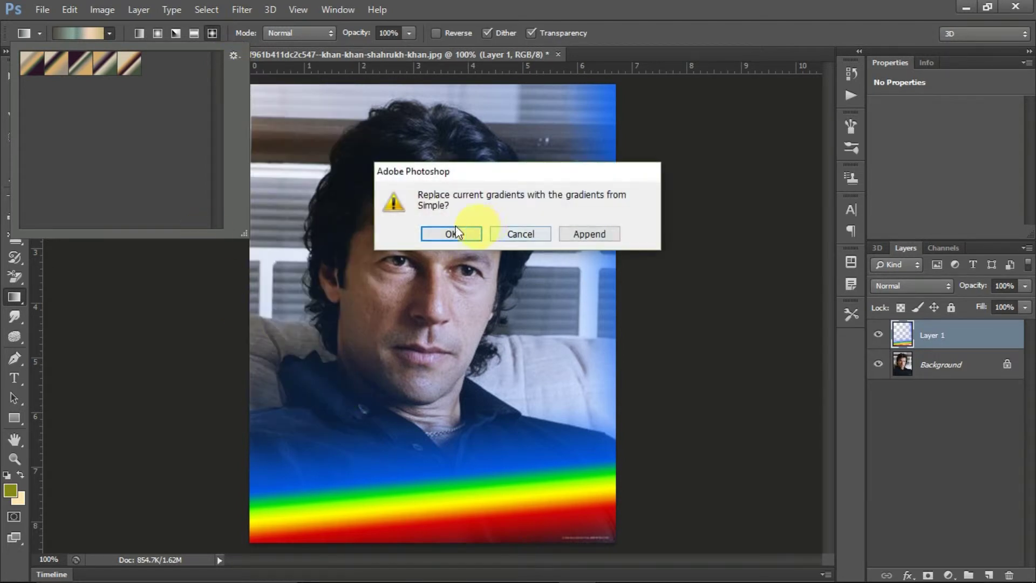
left_click(443, 232)
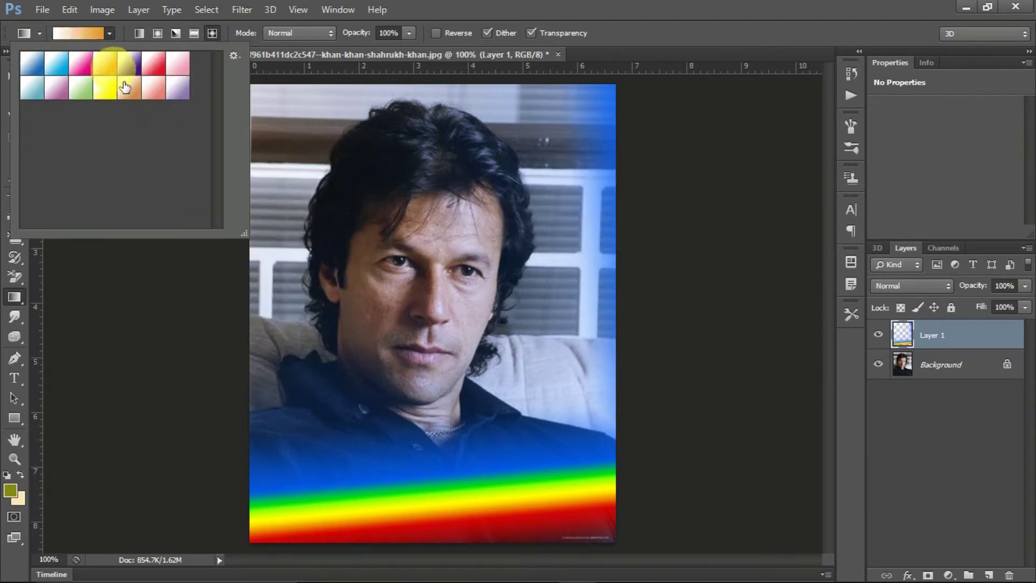
Open the current Orange gradient in the Gradient Editor and move the dialog over the portrait.
left_click(82, 32)
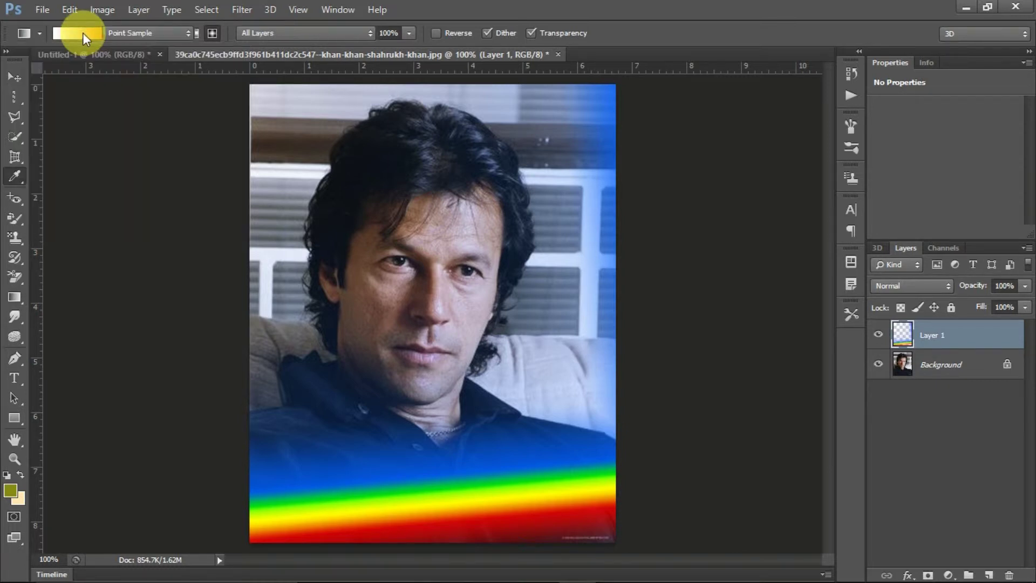
left_click(954, 174)
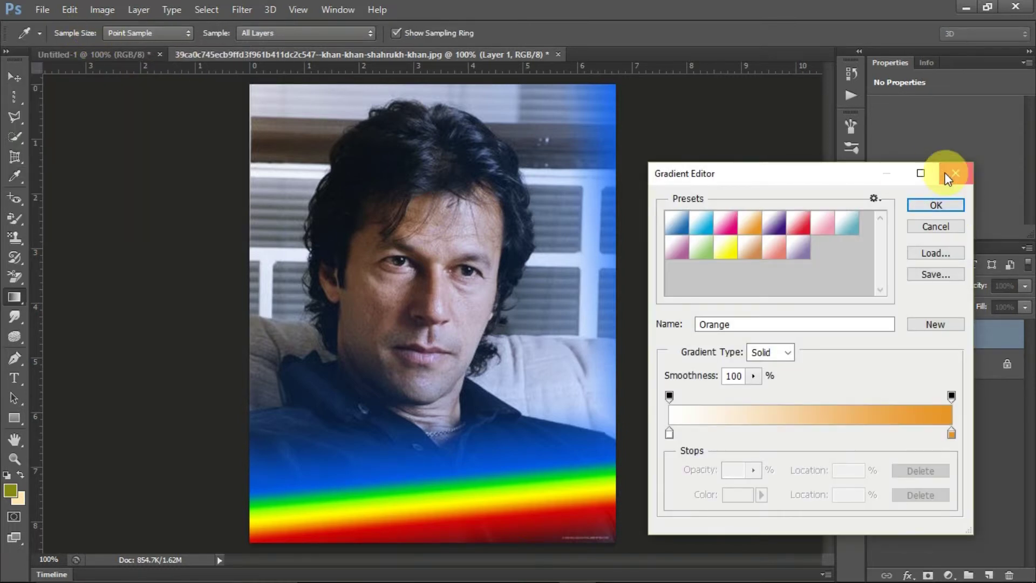
left_click(90, 33)
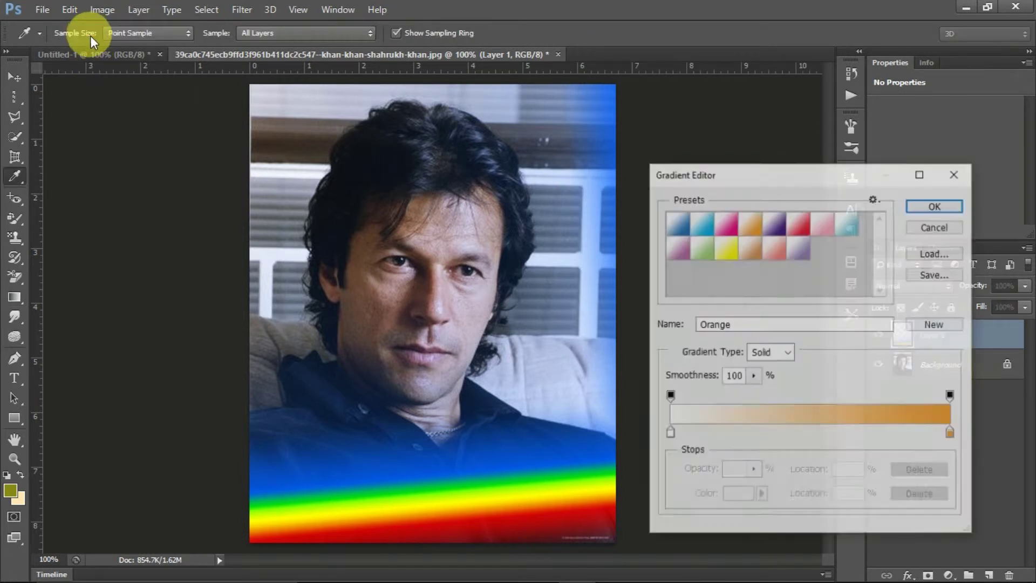
left_click_drag(786, 176, 309, 111)
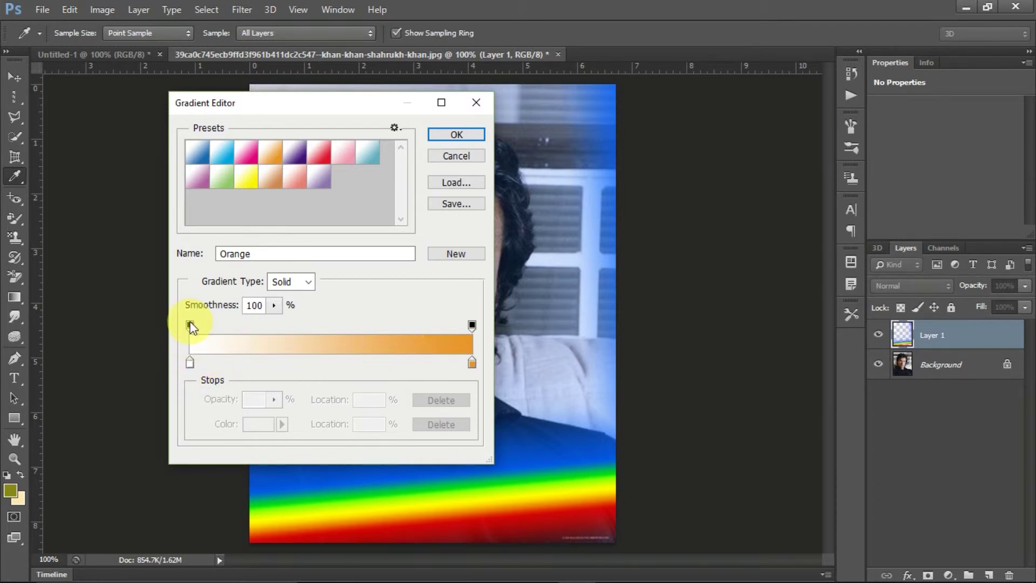
Select the colour and opacity stops at both ends, try an extra colour stop about a third along the gradient, and undo it.
left_click(190, 363)
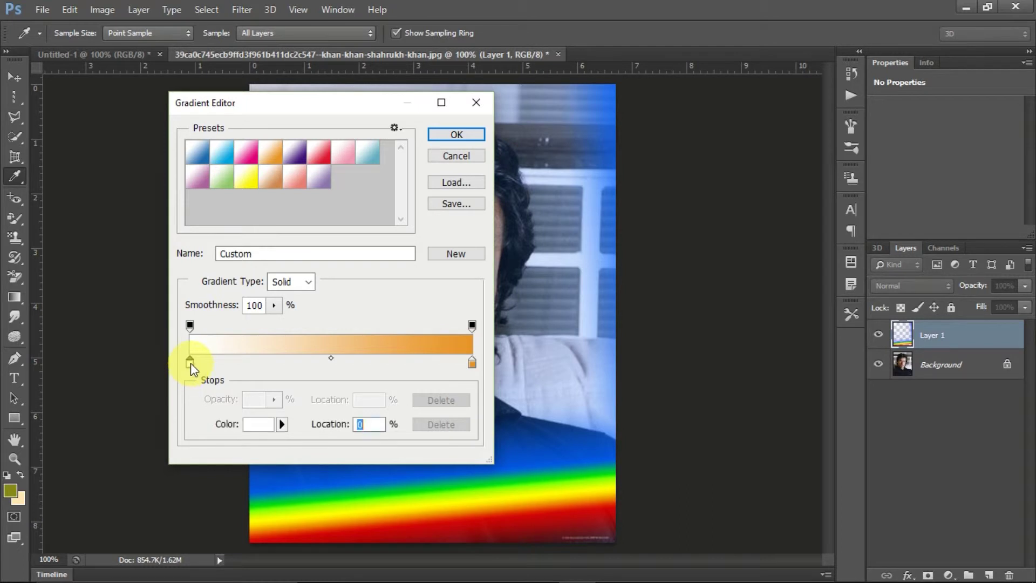
left_click(473, 366)
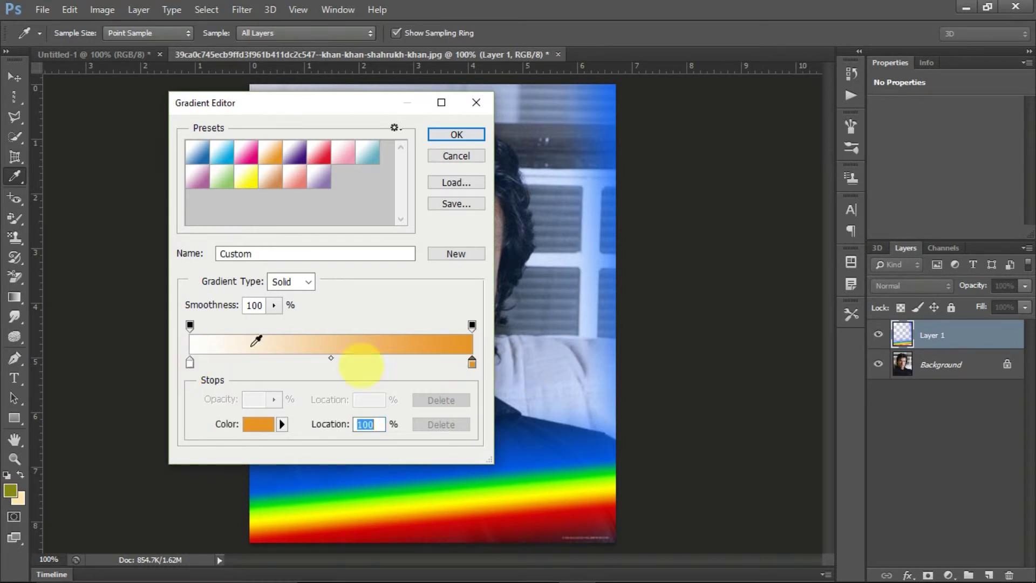
left_click(190, 325)
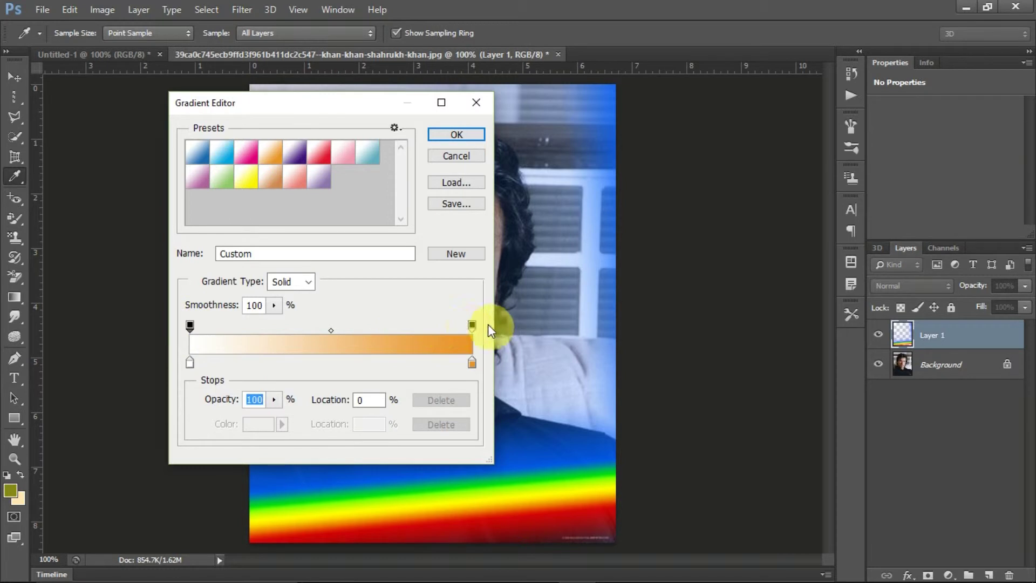
left_click(472, 325)
left_click(288, 362)
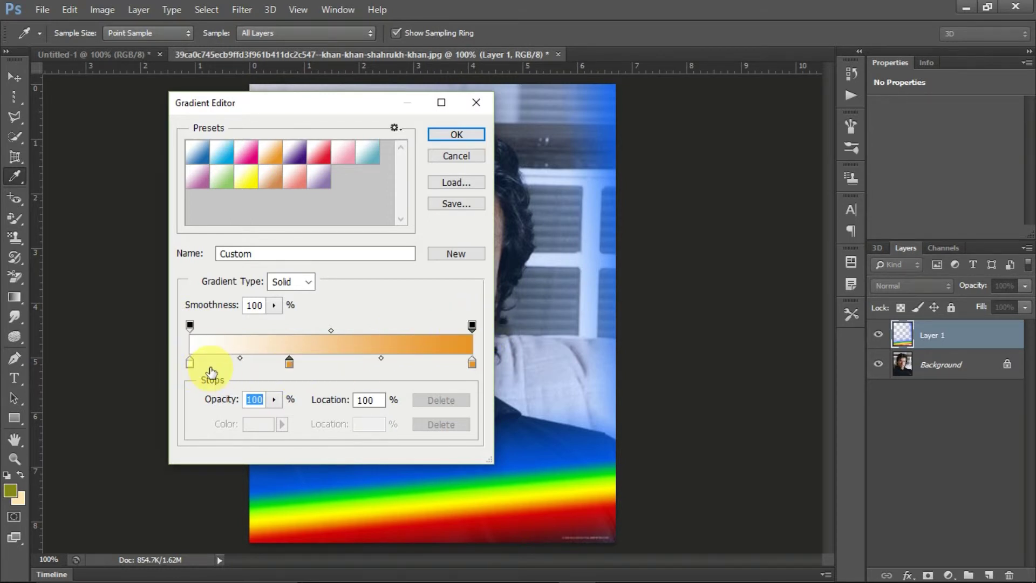
key("ctrl+z")
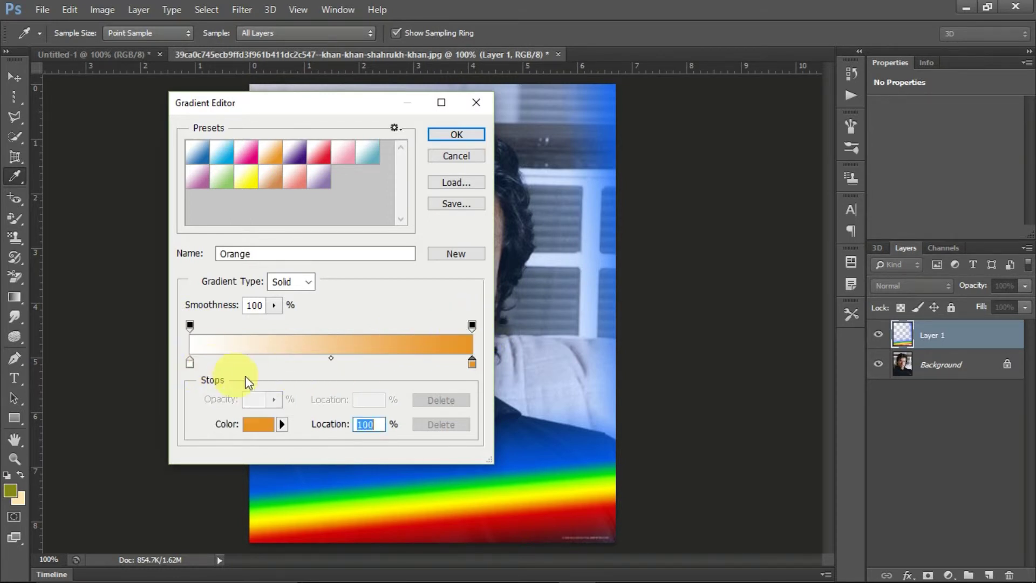
Change the gradient's white starting colour stop to bright red.
left_click(189, 363)
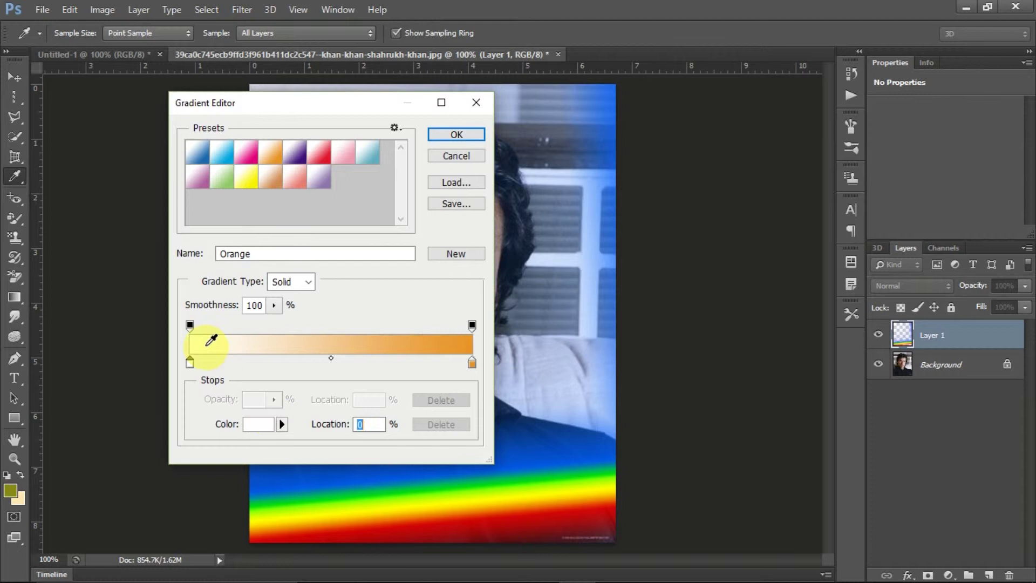
left_click(258, 426)
left_click_drag(629, 354, 802, 369)
left_click(961, 348)
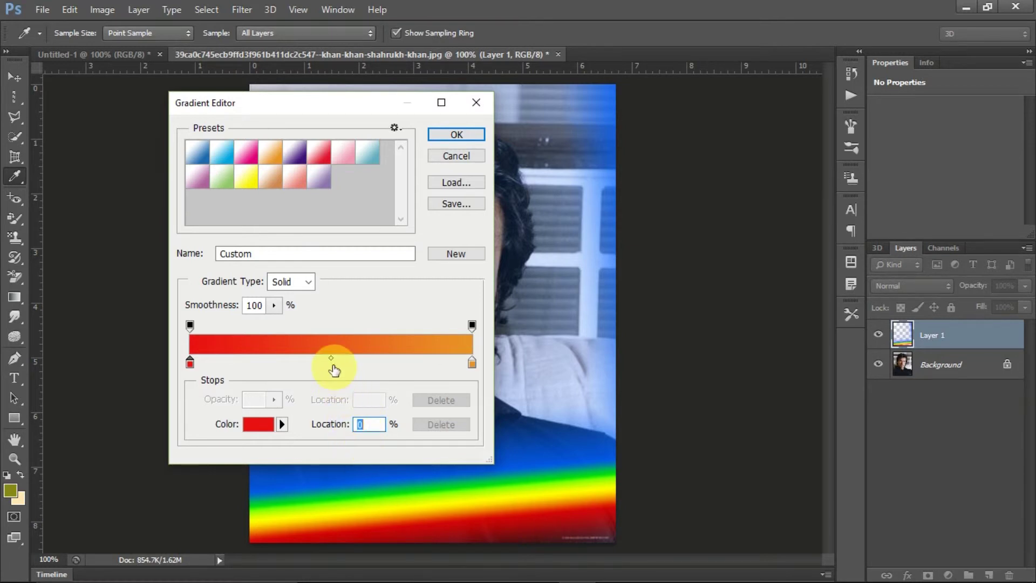
Try an extra colour stop at 42% and remove it, and try the orange end stop at 20% and 50% before returning it to 100%.
left_click_drag(333, 362, 307, 362)
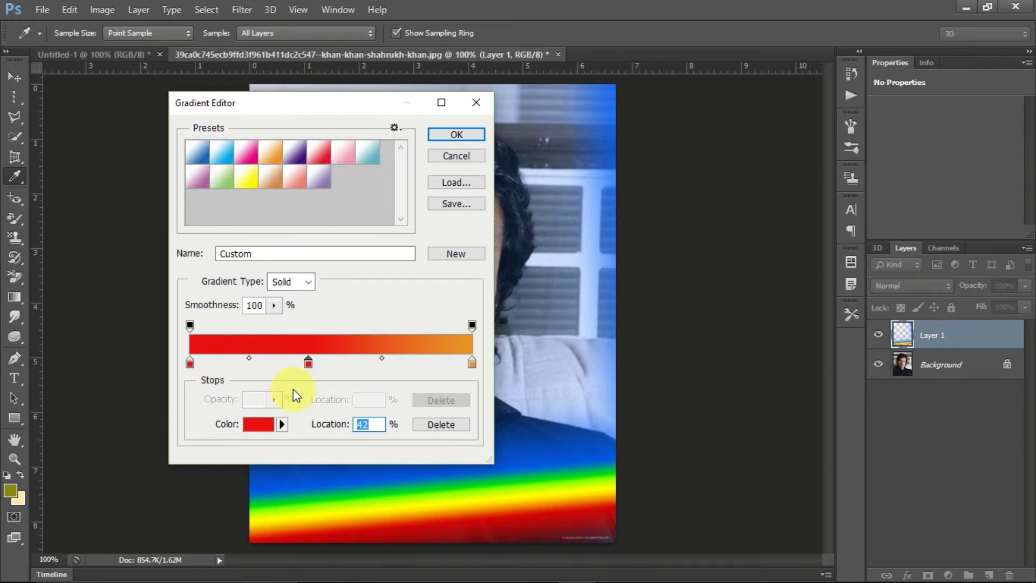
key("Delete")
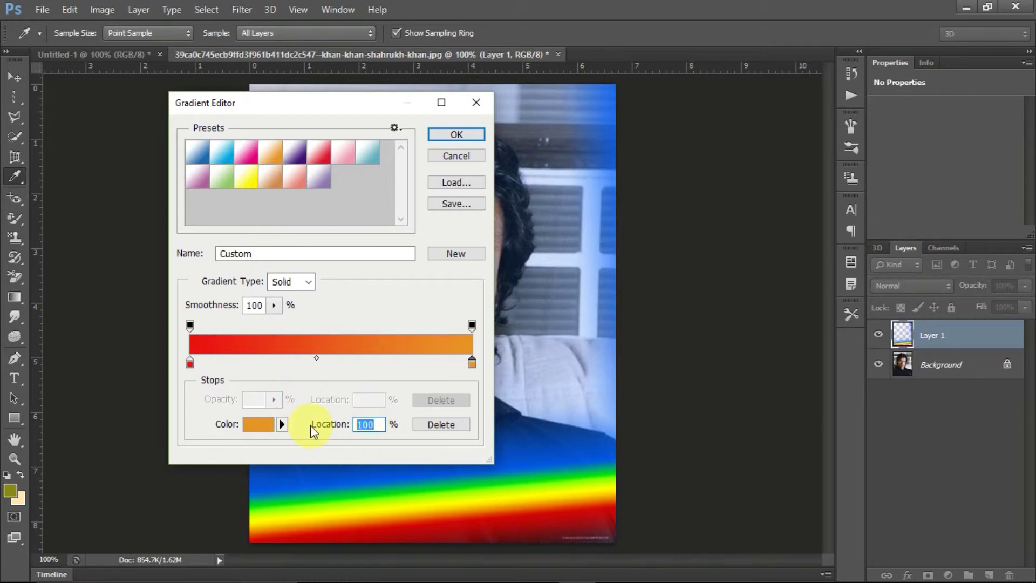
type("20")
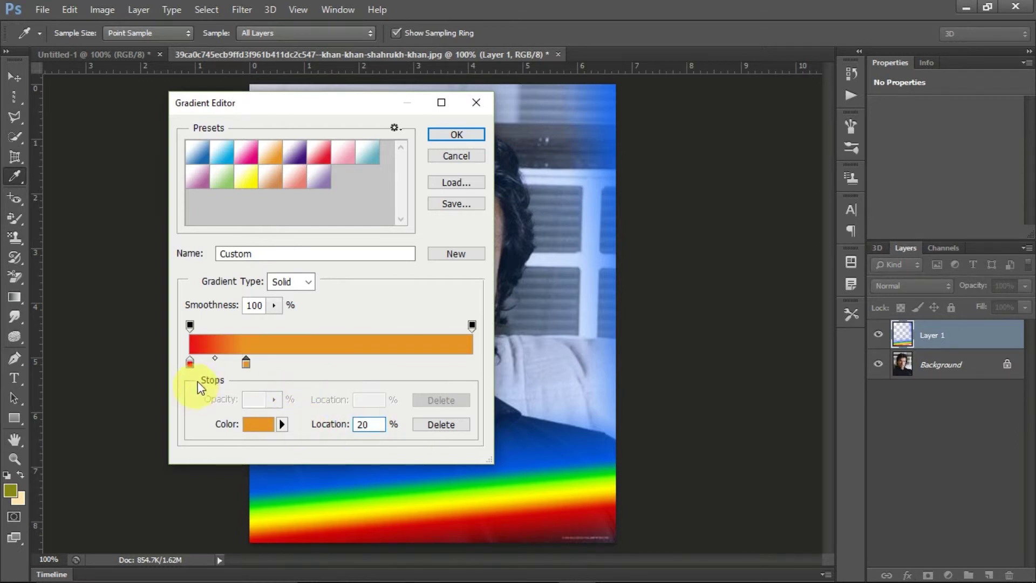
left_click(318, 431)
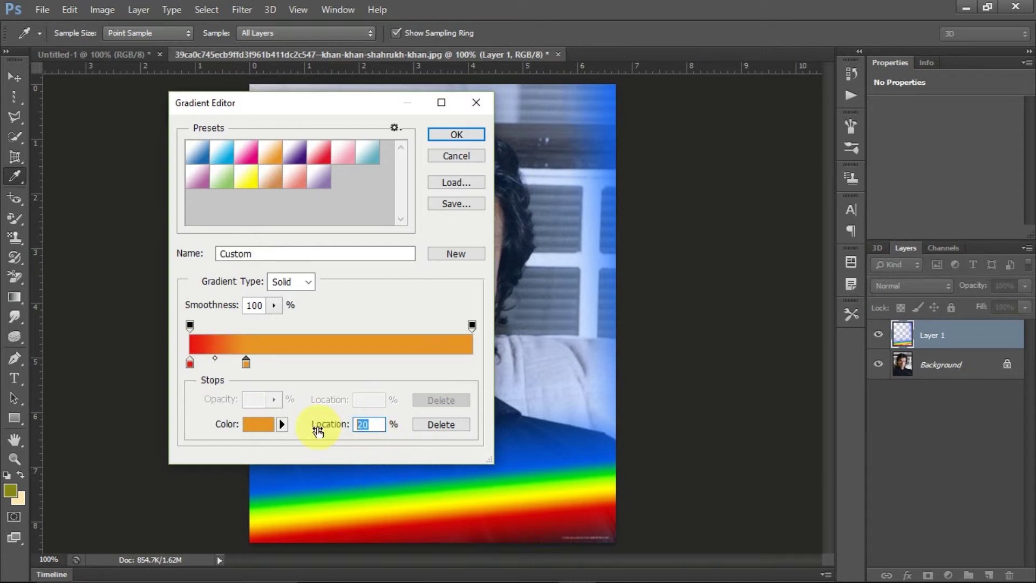
type("50")
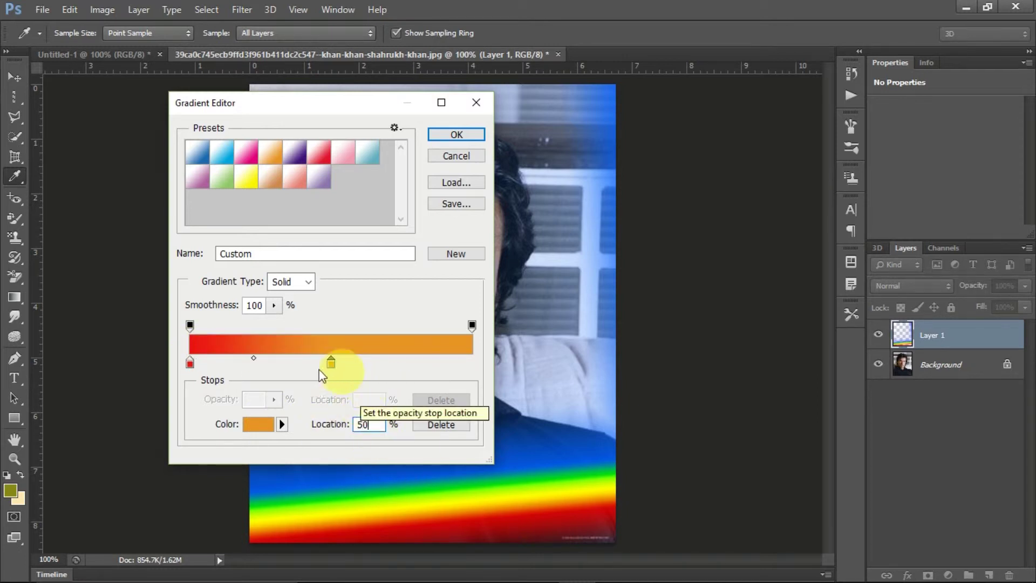
left_click_drag(333, 364, 495, 363)
left_click(433, 513)
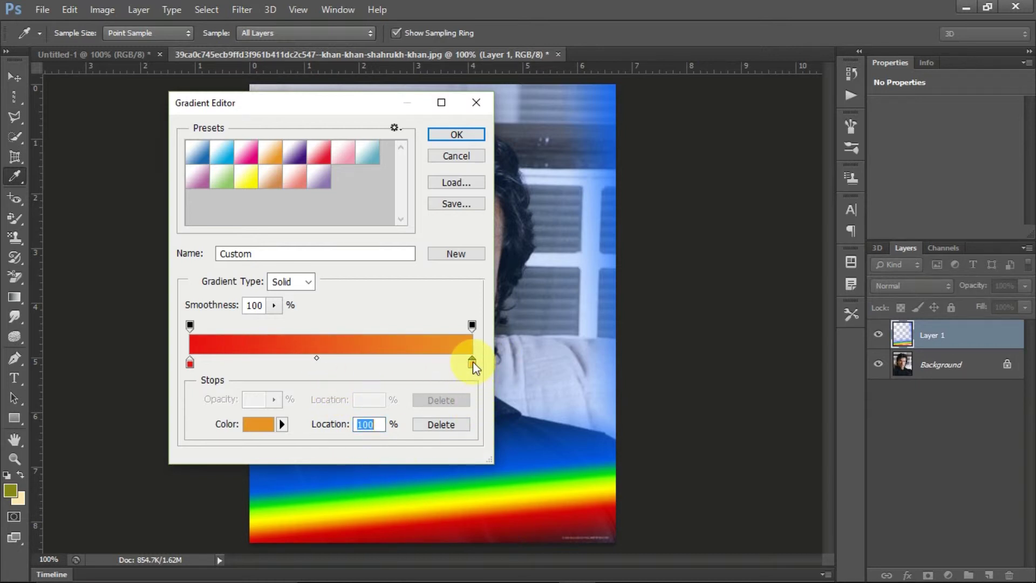
Change the orange end stop of the gradient to a muted pink, #cd5b73.
left_click(260, 435)
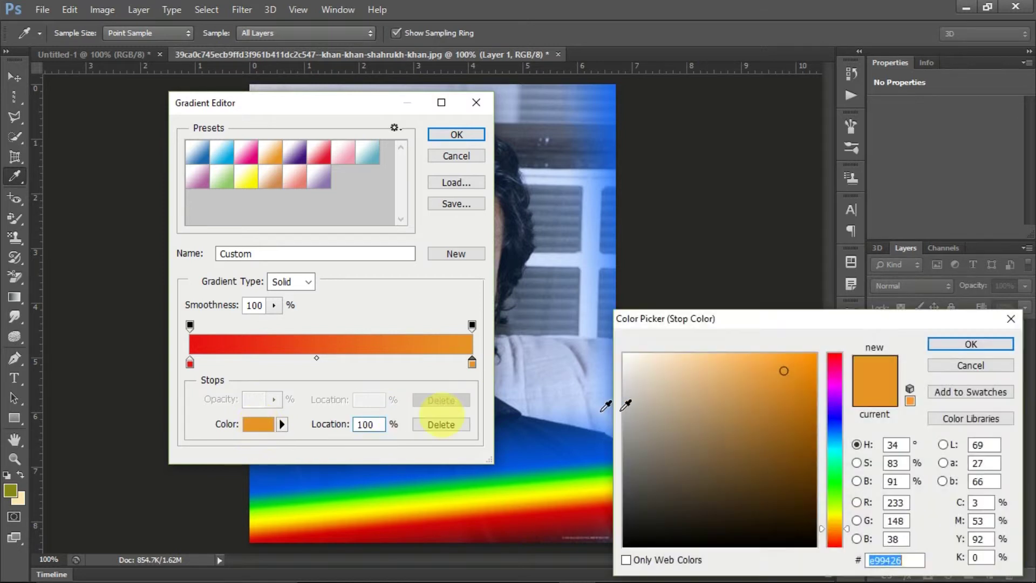
left_click(830, 360)
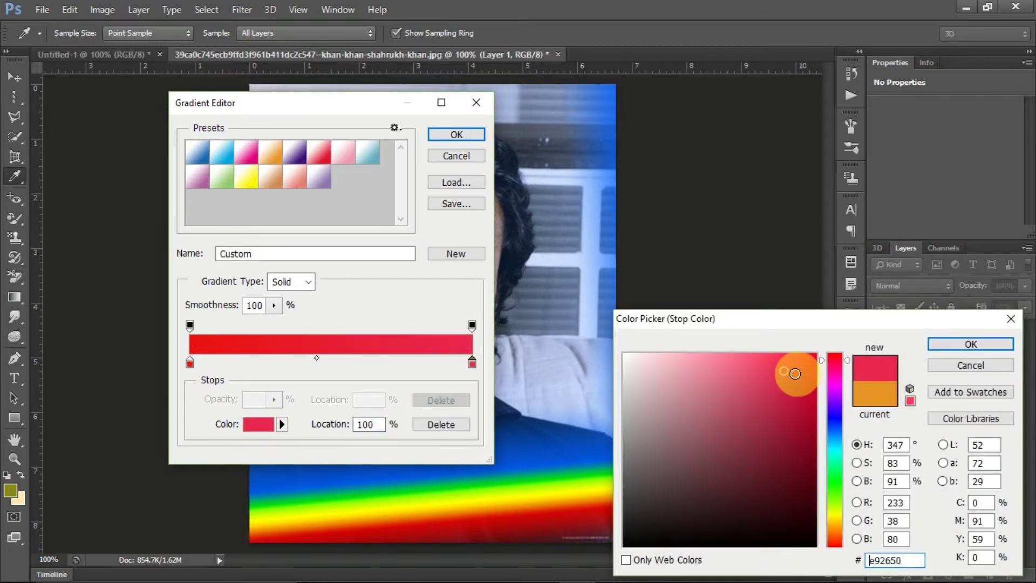
left_click(794, 375)
left_click_drag(802, 380, 731, 393)
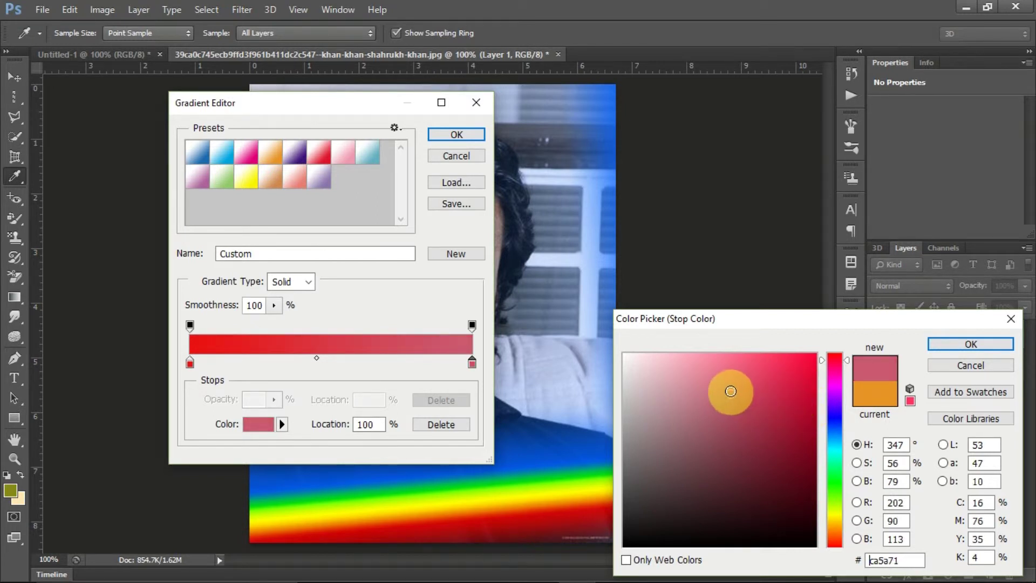
left_click(933, 347)
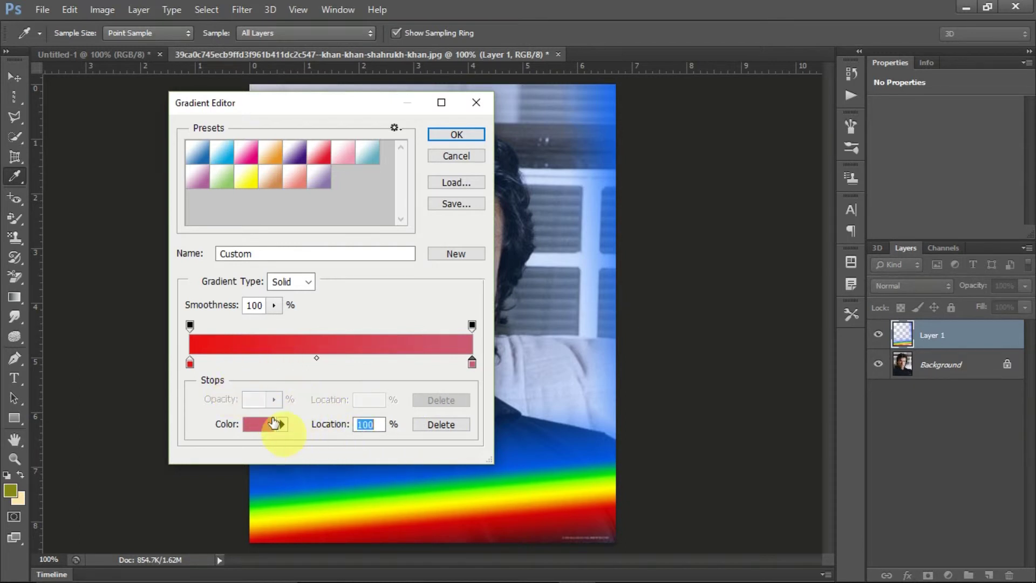
Add a colour stop about a fifth along the gradient from the red end and make it yellow, #e4dc0d.
left_click(245, 361)
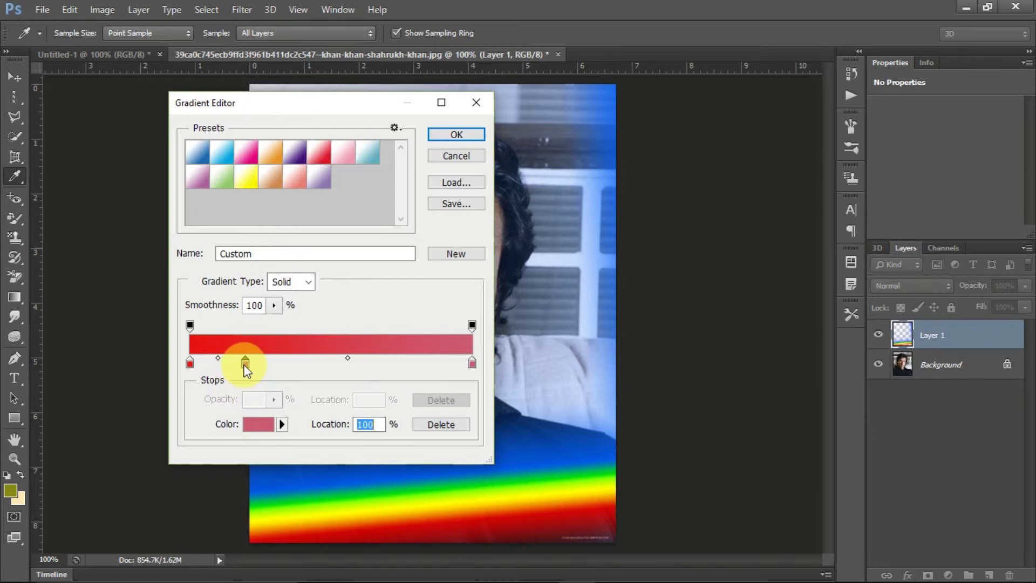
left_click(252, 427)
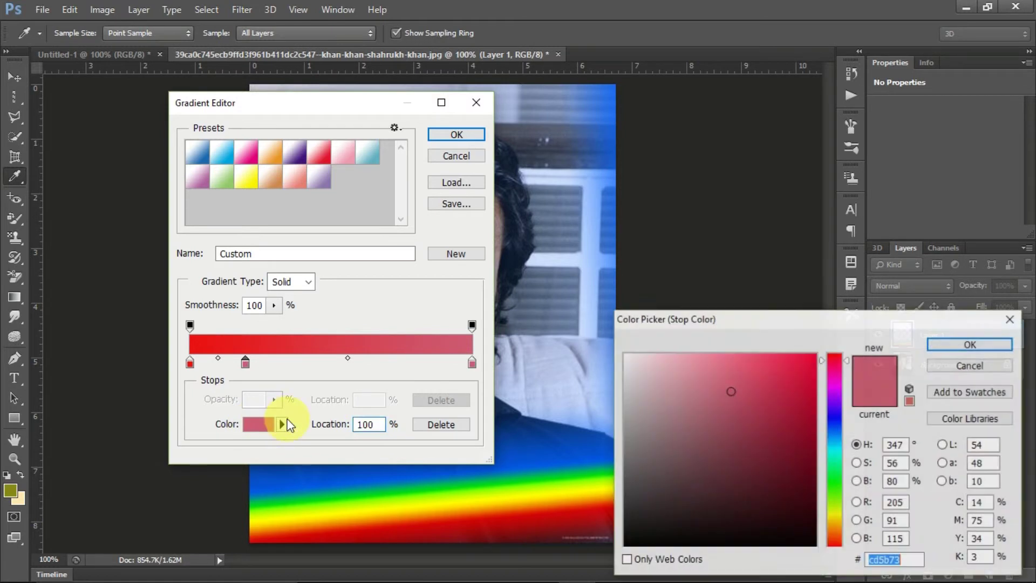
left_click(834, 516)
left_click(805, 374)
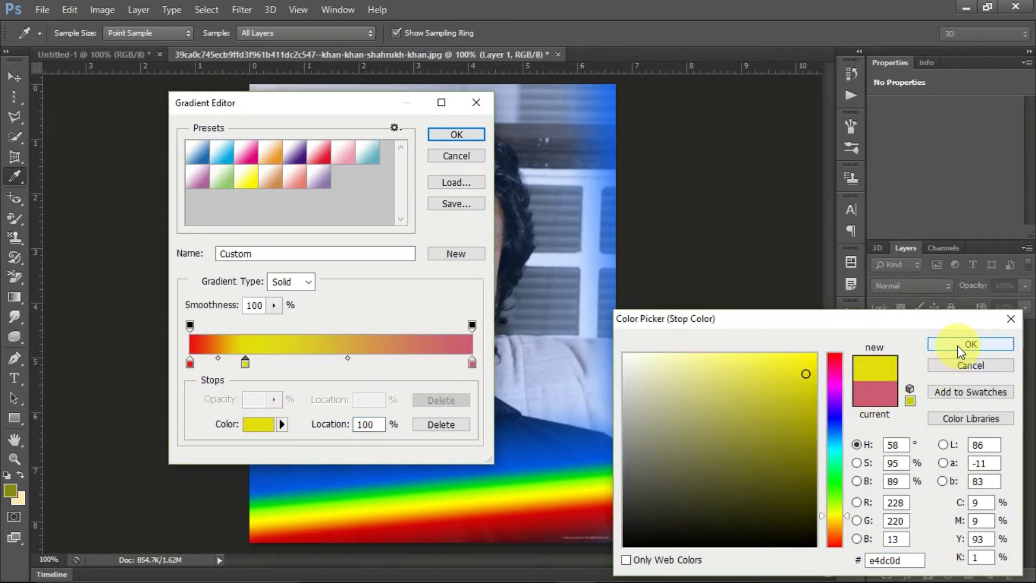
left_click(955, 345)
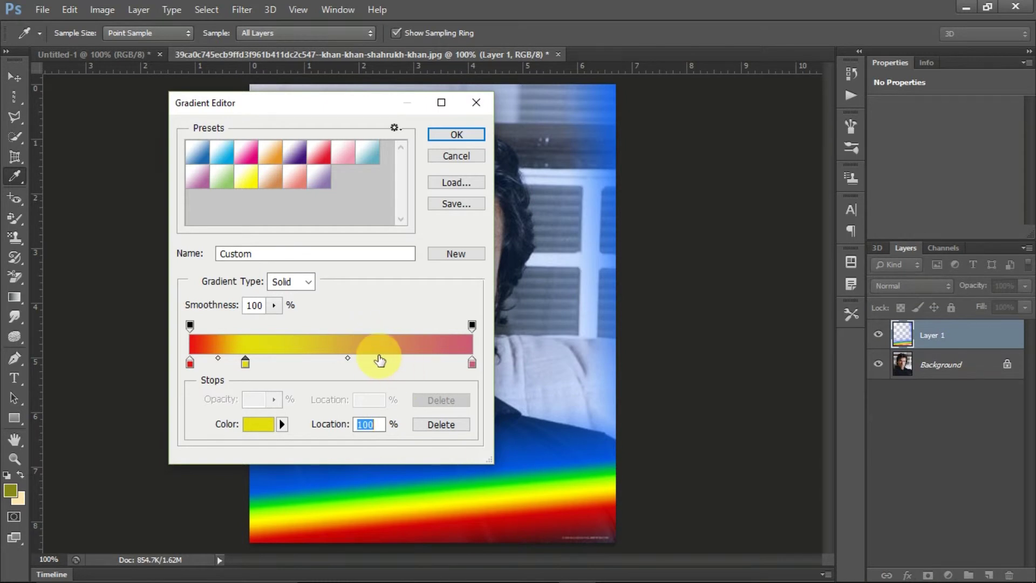
Add a colour stop near the middle of the gradient and make it dark olive, #302f0a.
left_click(325, 360)
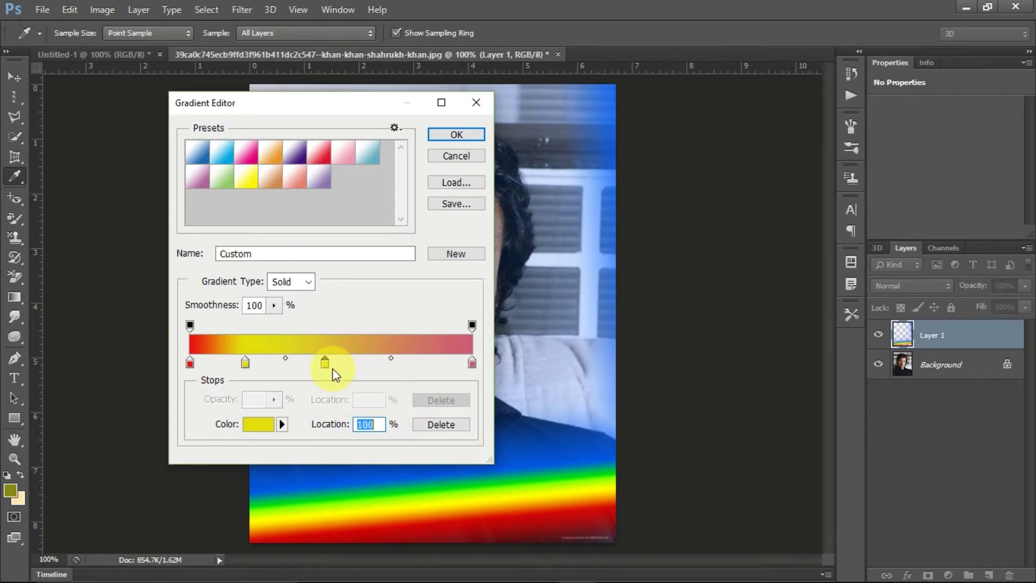
left_click(259, 424)
left_click(790, 512)
left_click(970, 344)
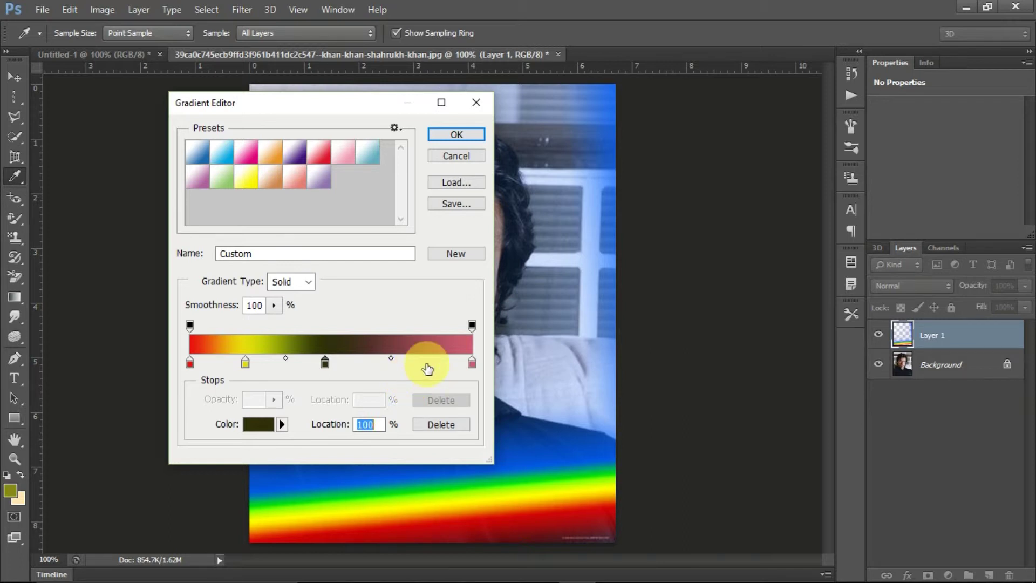
Add a colour stop midway between the dark olive and pink stops and make it light blue, #35afcd.
left_click(407, 361)
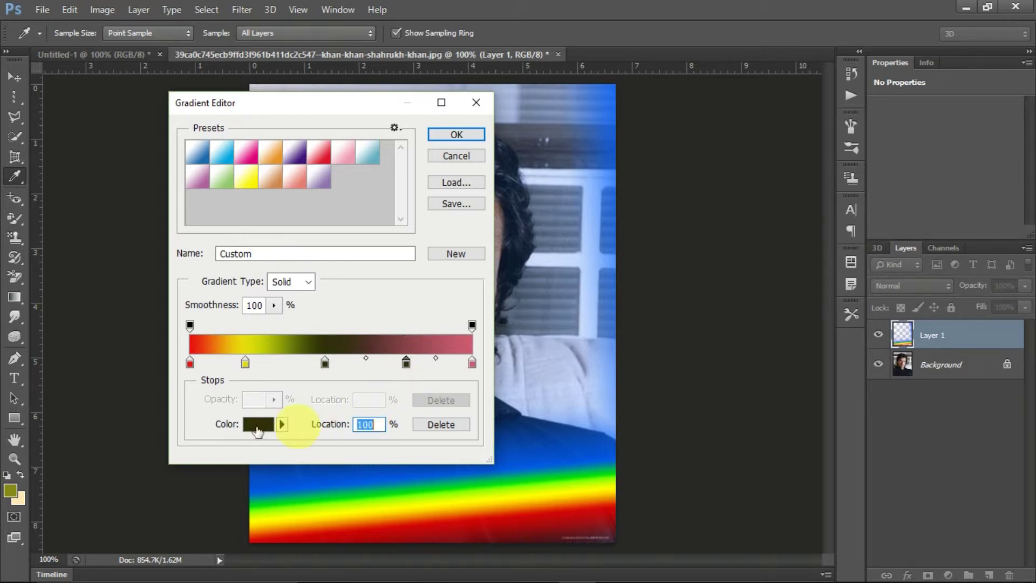
left_click(258, 424)
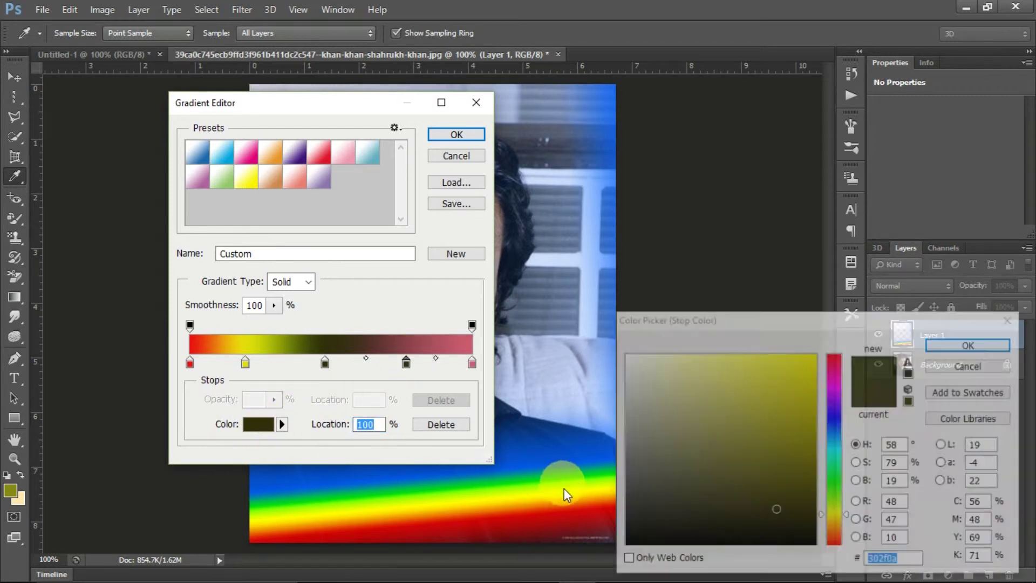
left_click(830, 444)
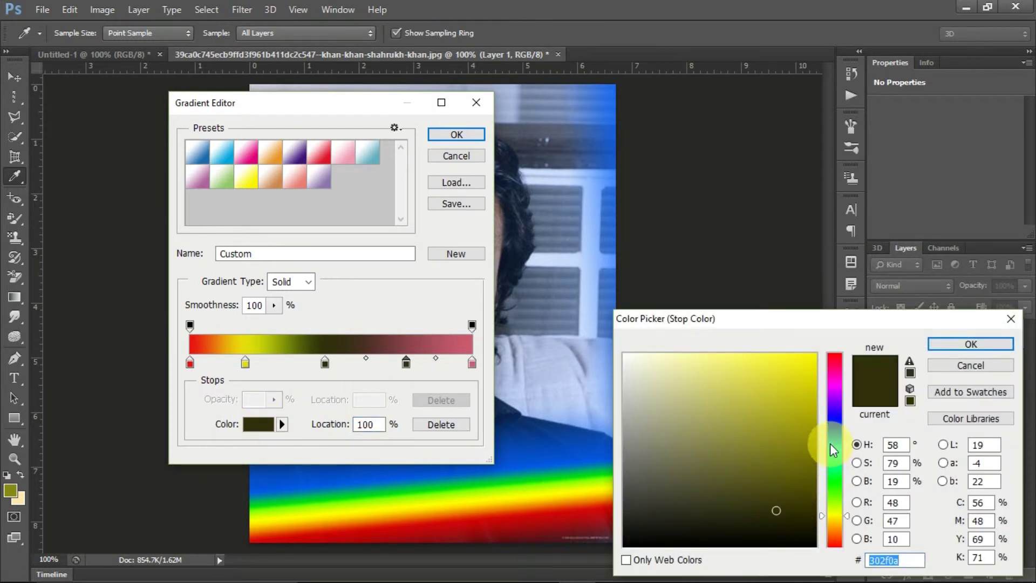
left_click(766, 391)
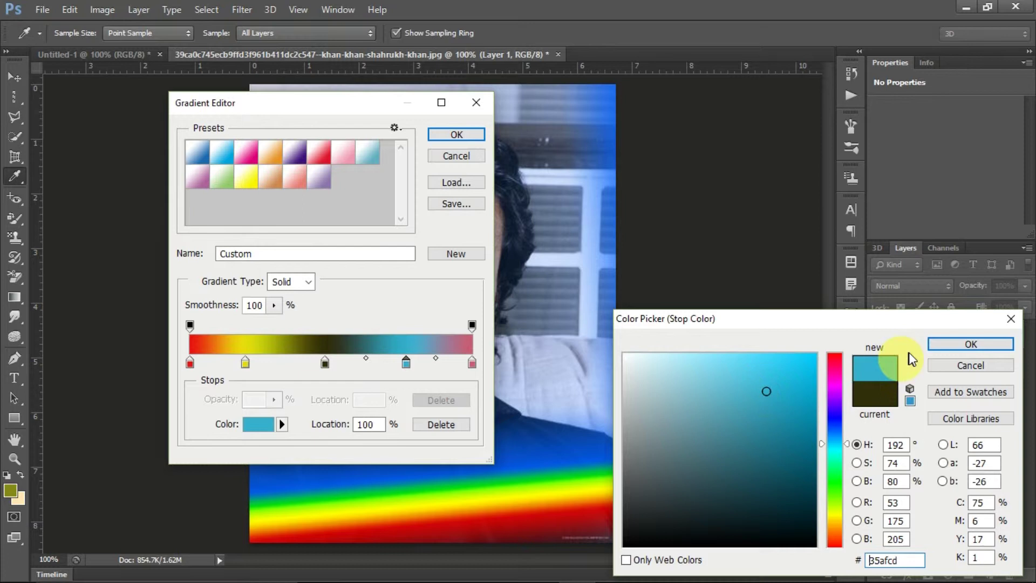
left_click(948, 344)
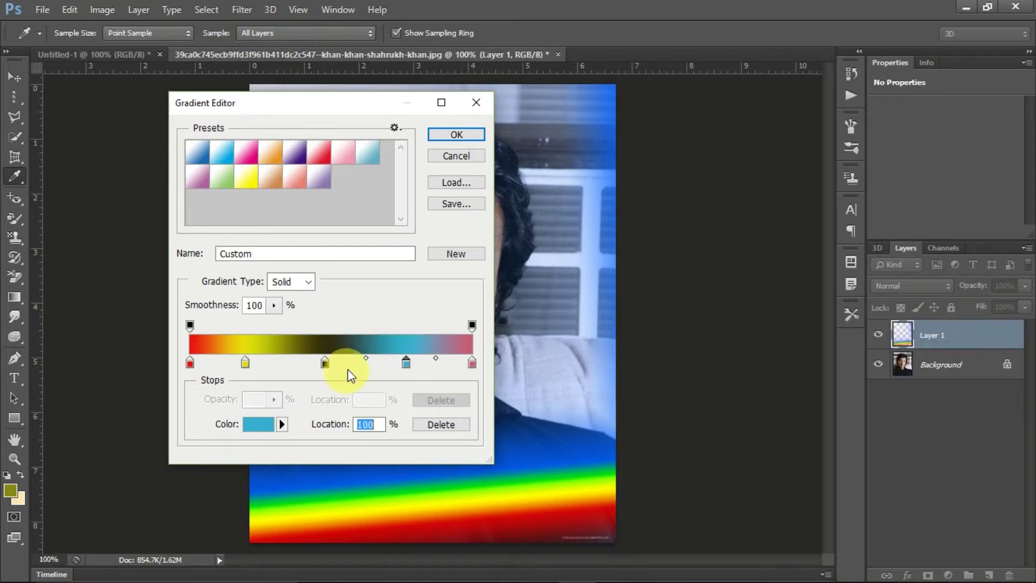
Move the colour midpoints before and after the dark olive stop to 95% and 5%, and select that stop.
left_click_drag(366, 361, 334, 358)
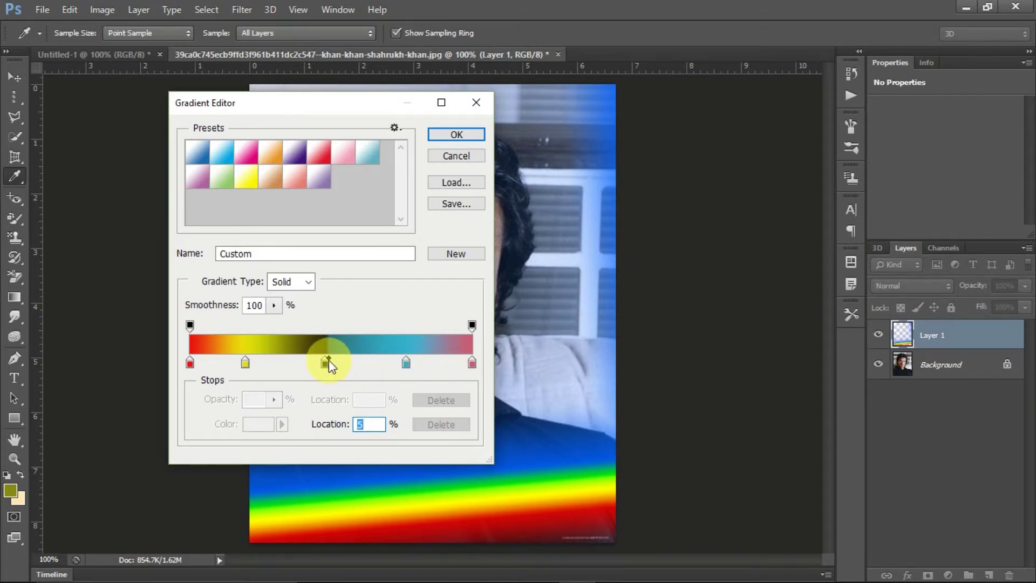
left_click_drag(328, 360, 377, 363)
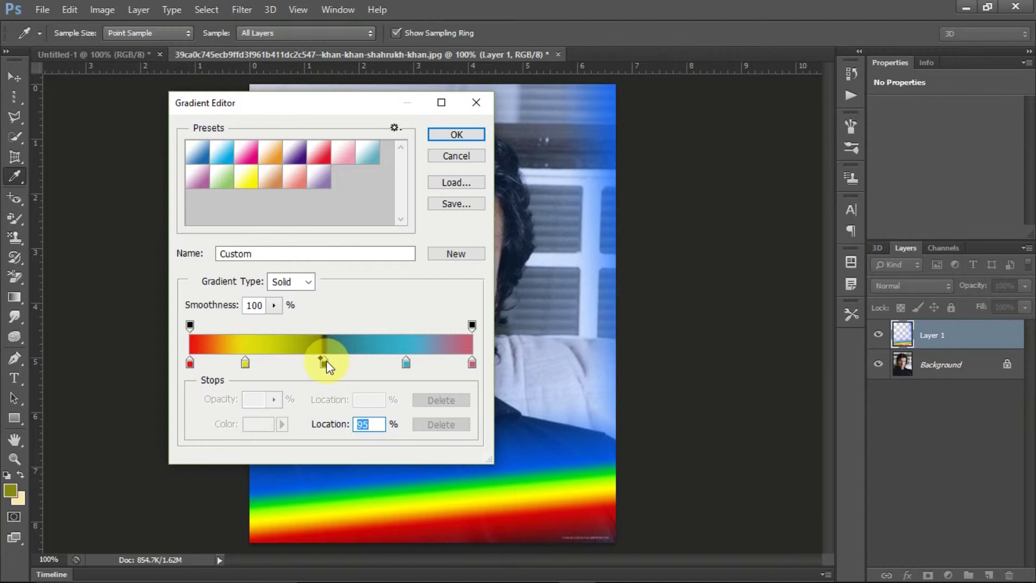
left_click(325, 363)
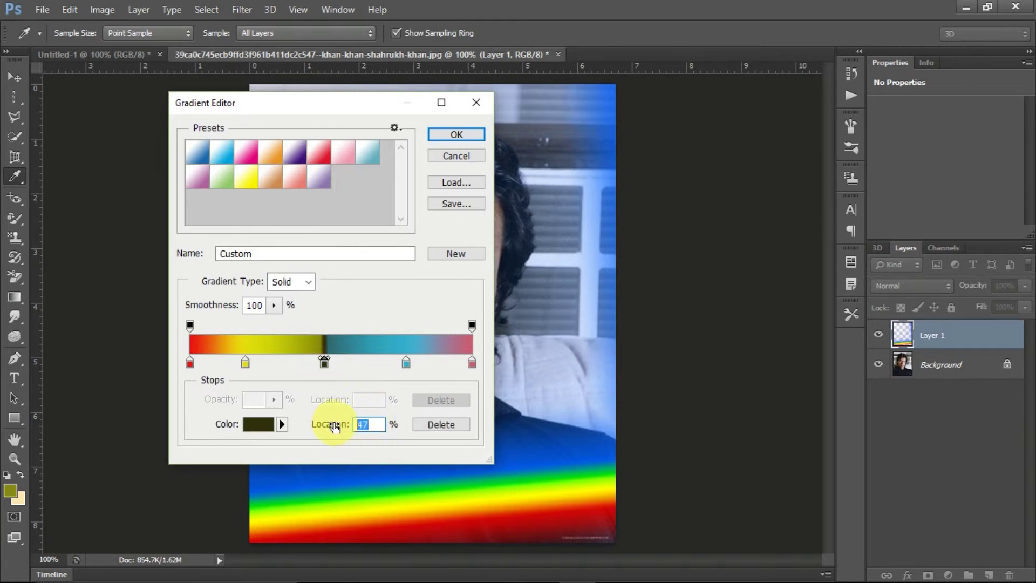
Set the dark olive colour stop's location to 60% and the light blue colour stop's location to 30%.
type("60")
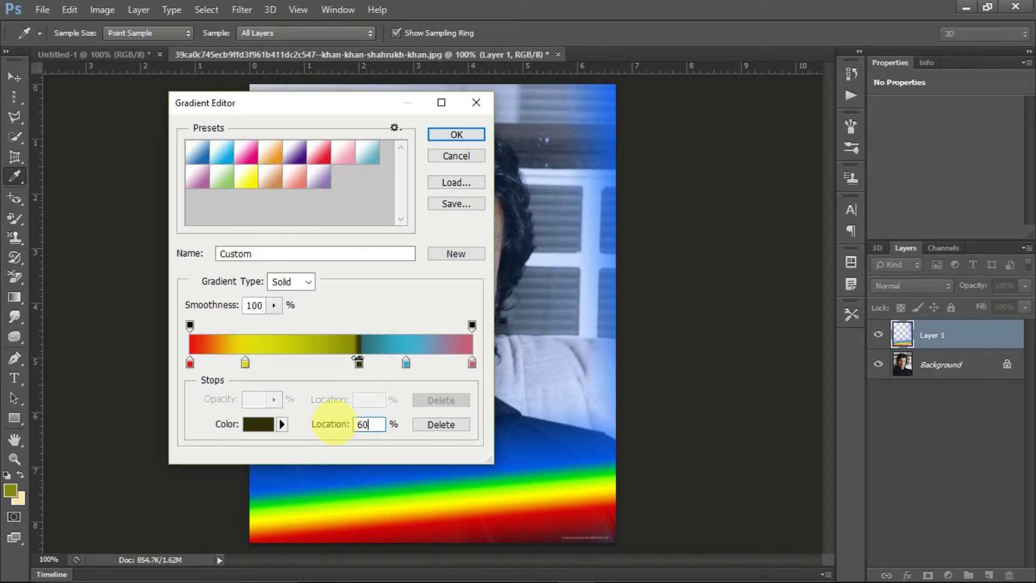
left_click(357, 364)
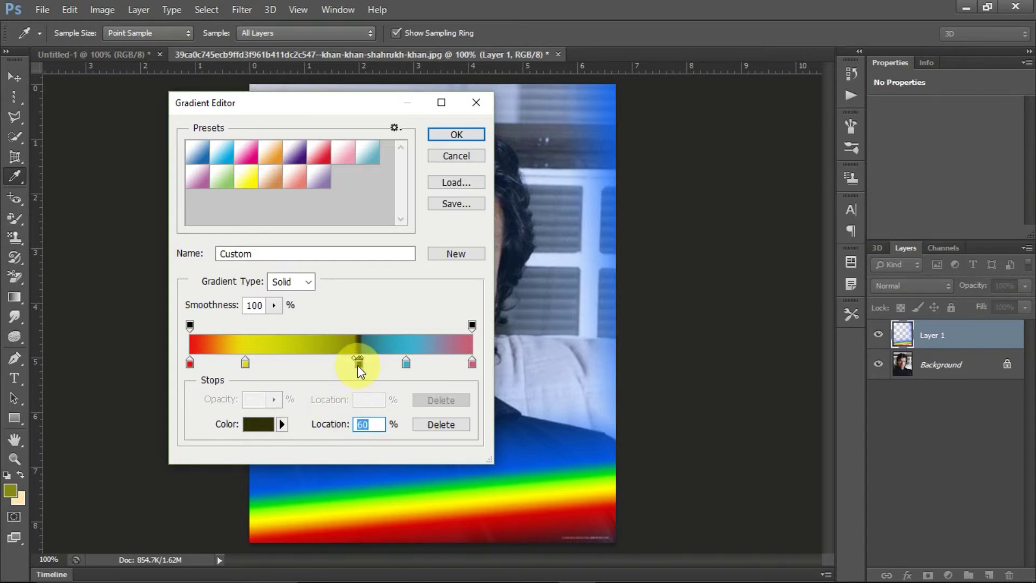
left_click(407, 364)
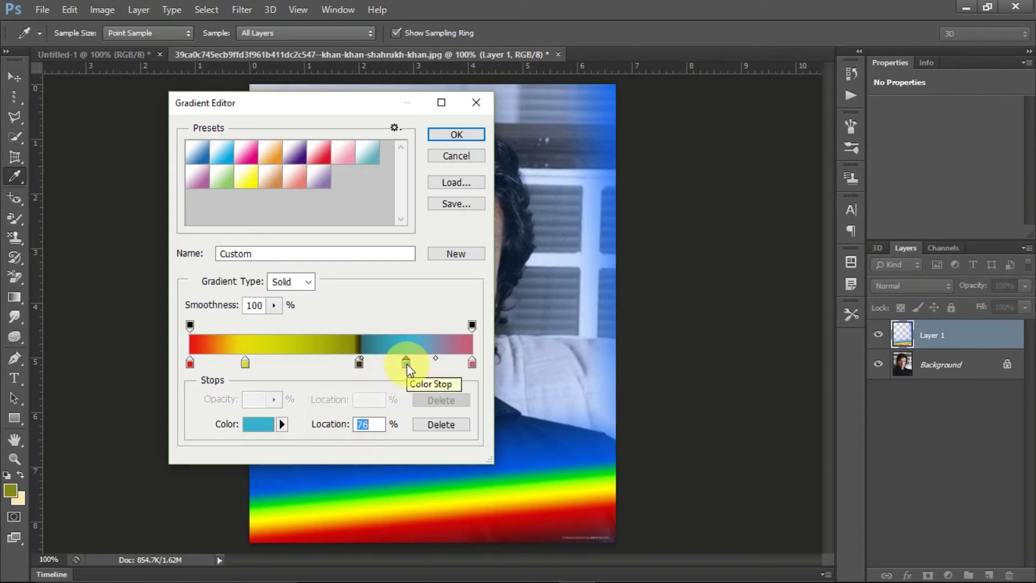
type("30")
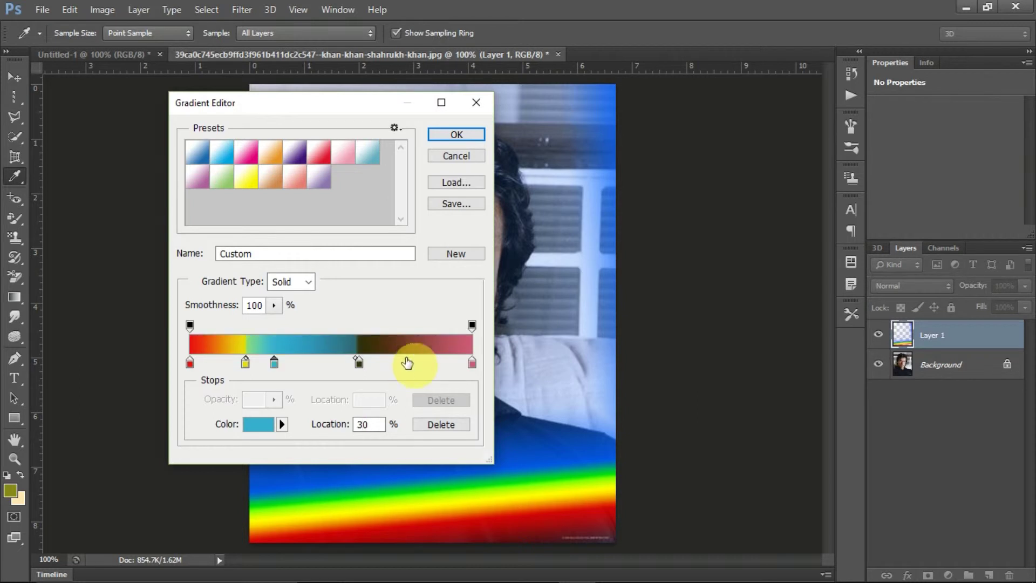
Add an opacity stop above the orange area between red and yellow, and set the red end's opacity stop to 76% opacity.
left_click(189, 326)
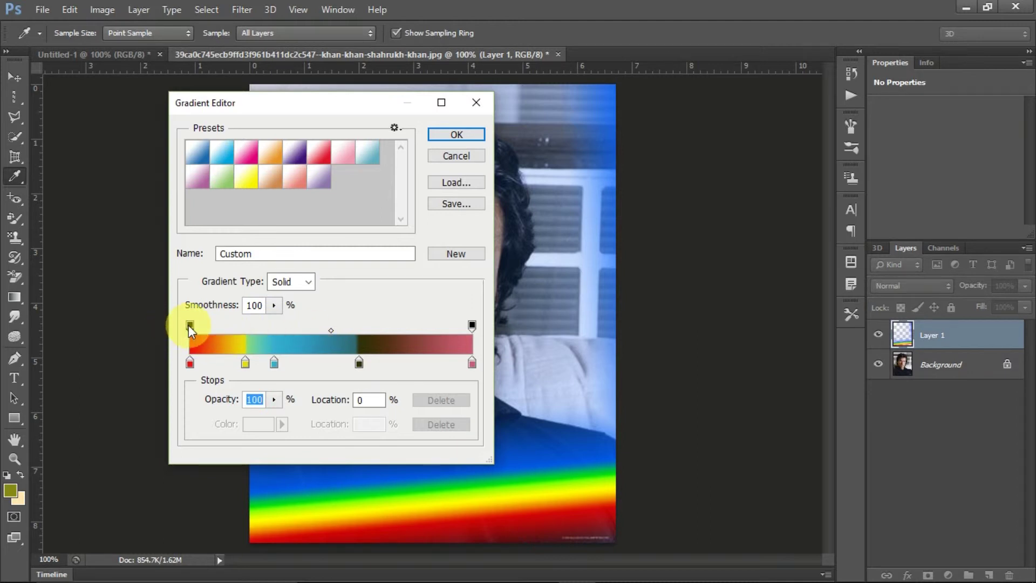
left_click(274, 400)
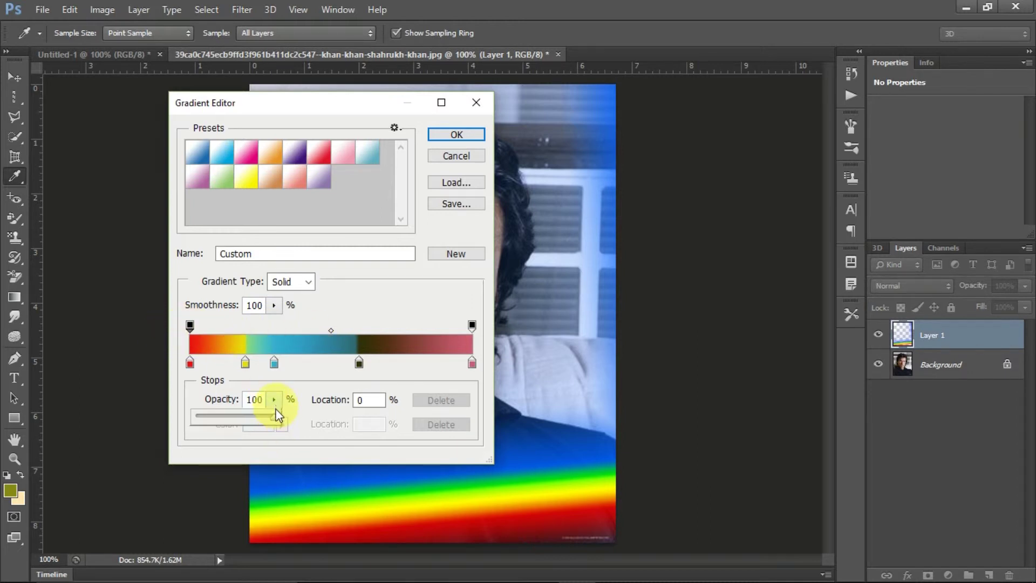
left_click_drag(273, 416, 299, 422)
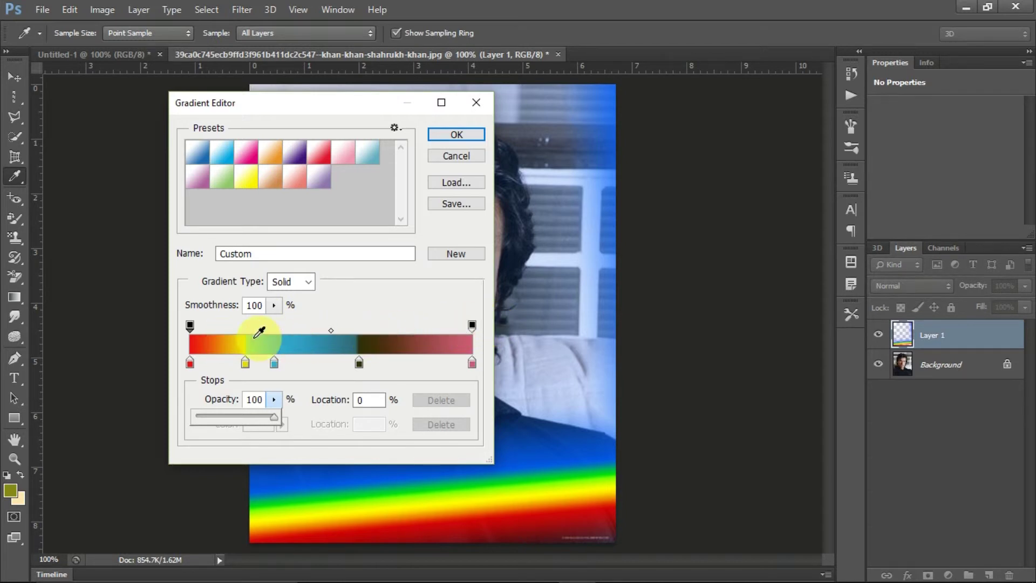
left_click(229, 327)
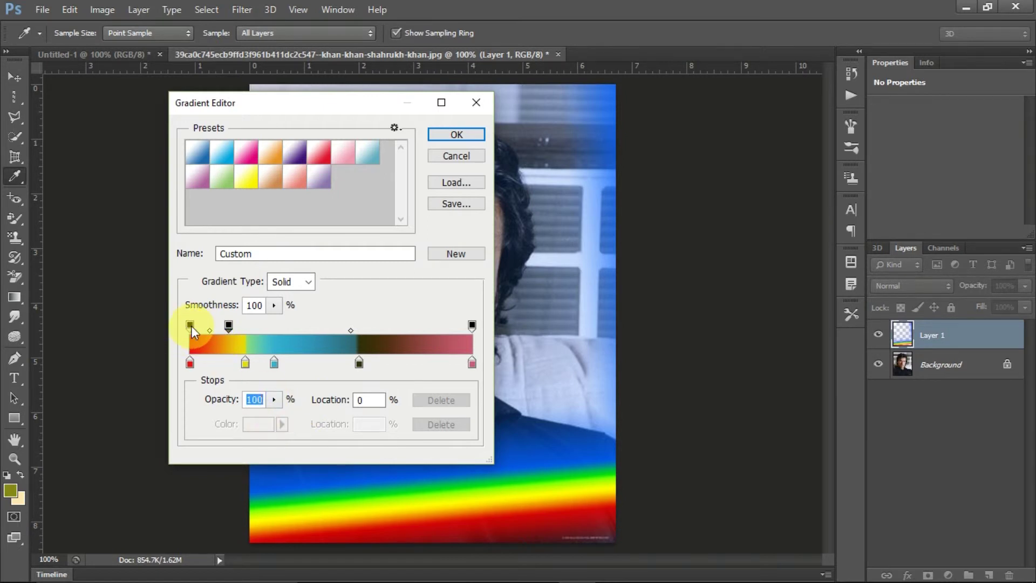
left_click(274, 400)
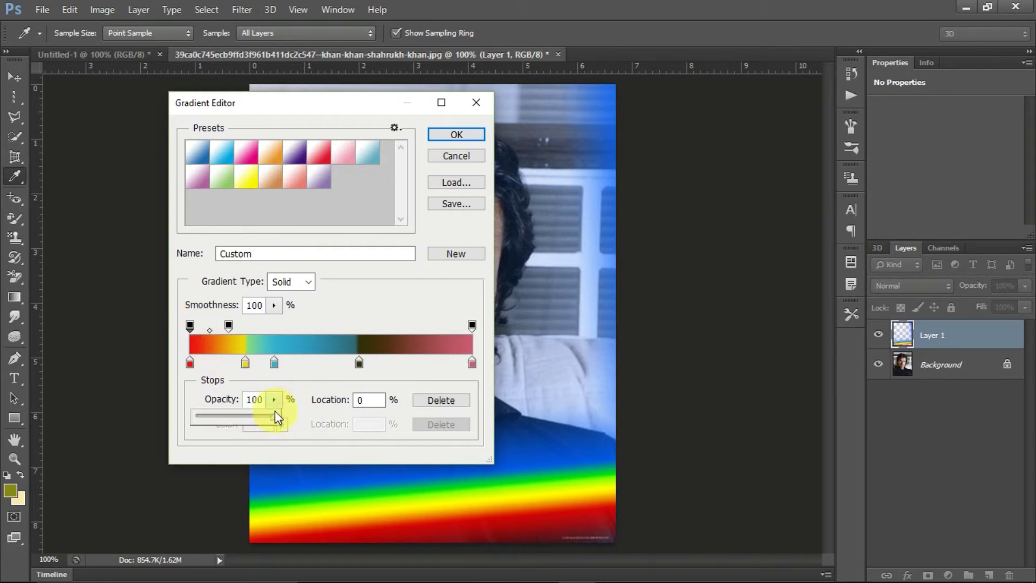
left_click_drag(273, 415, 256, 416)
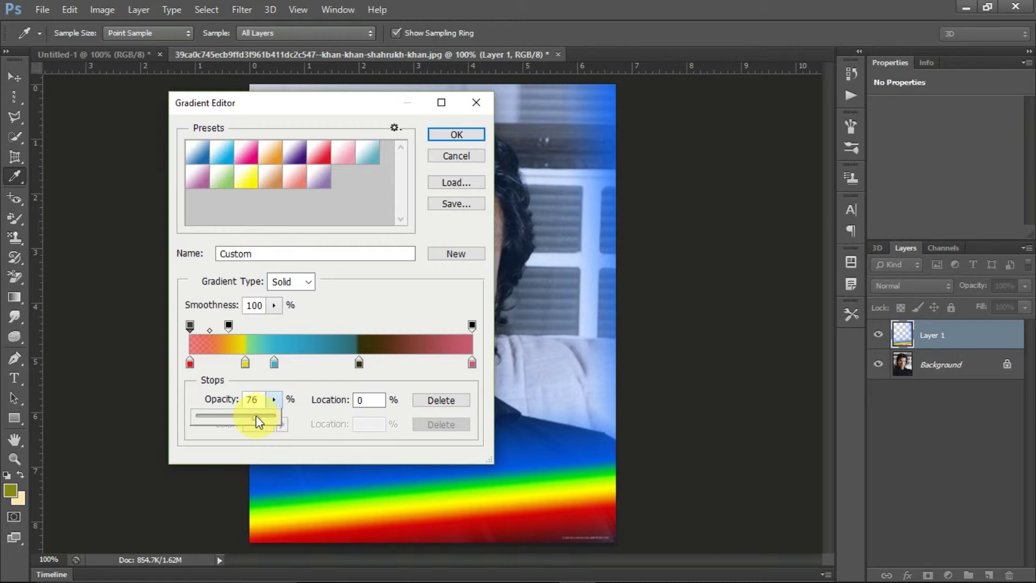
Add two more opacity stops, one at 42% and one just past the middle of the gradient.
left_click(312, 333)
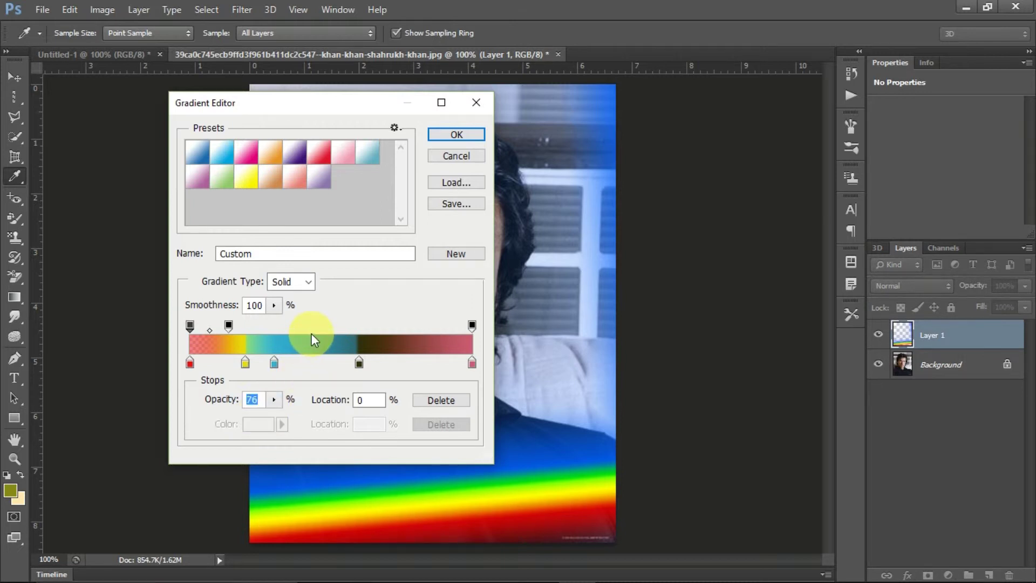
left_click(311, 330)
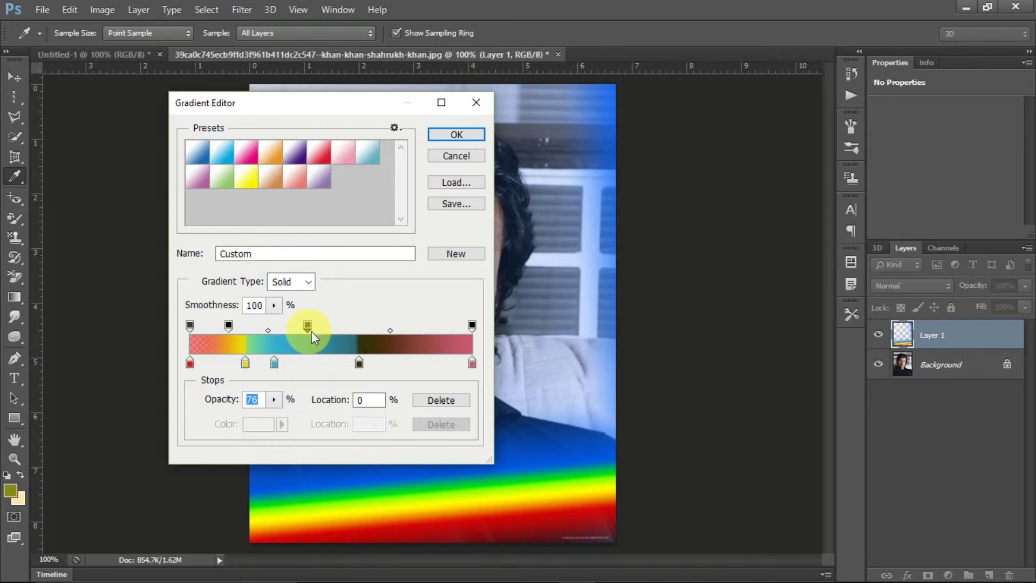
left_click(340, 327)
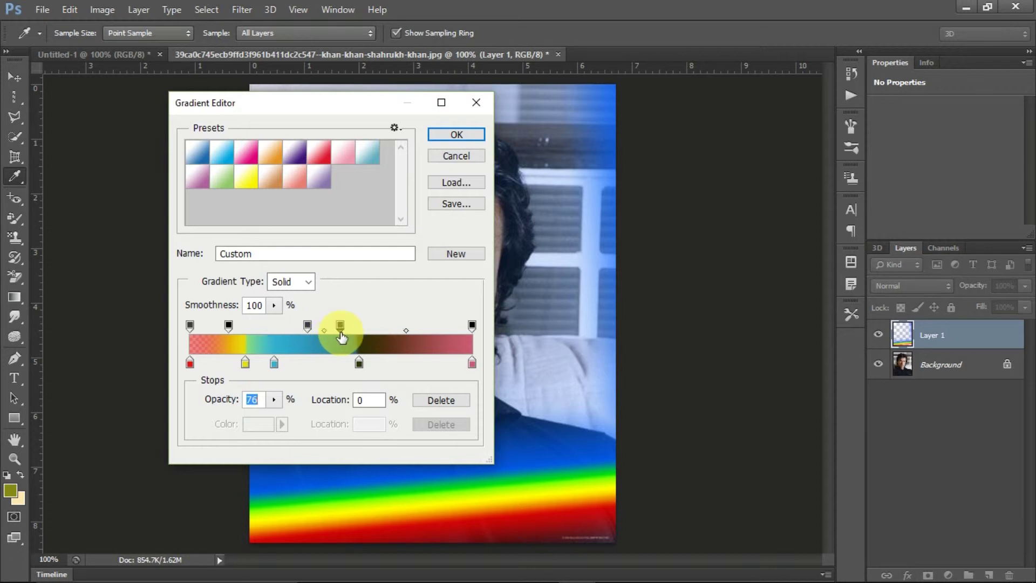
left_click(308, 325)
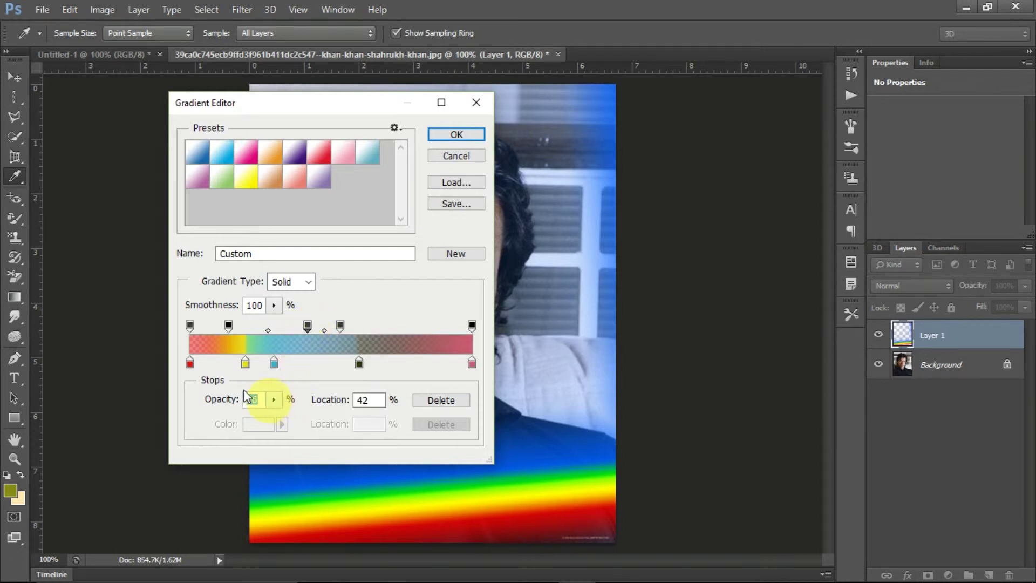
Set the opacity stop at the red end of the gradient to 100% opacity.
left_click(191, 325)
left_click(244, 362)
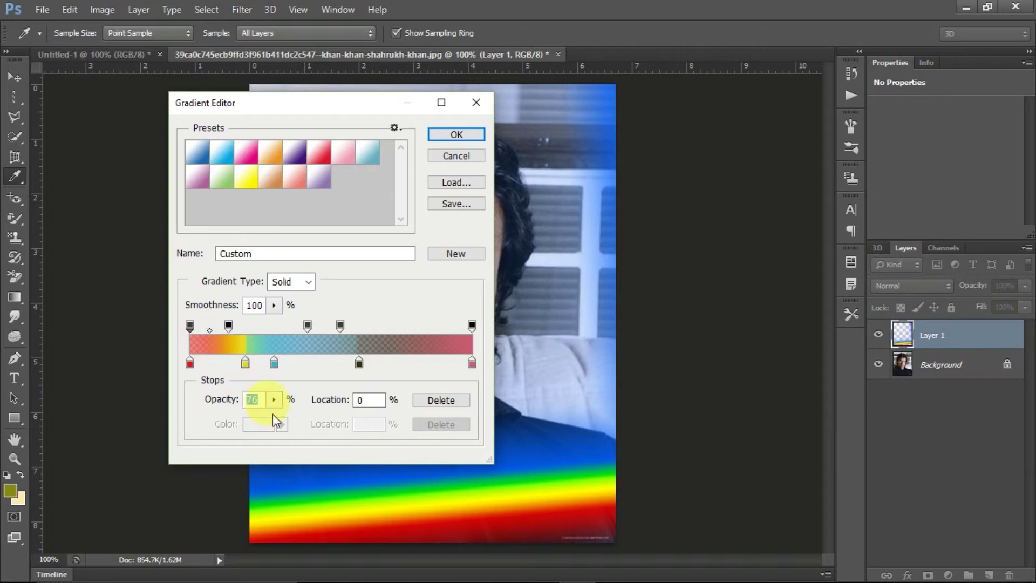
left_click(274, 400)
left_click_drag(274, 420, 307, 413)
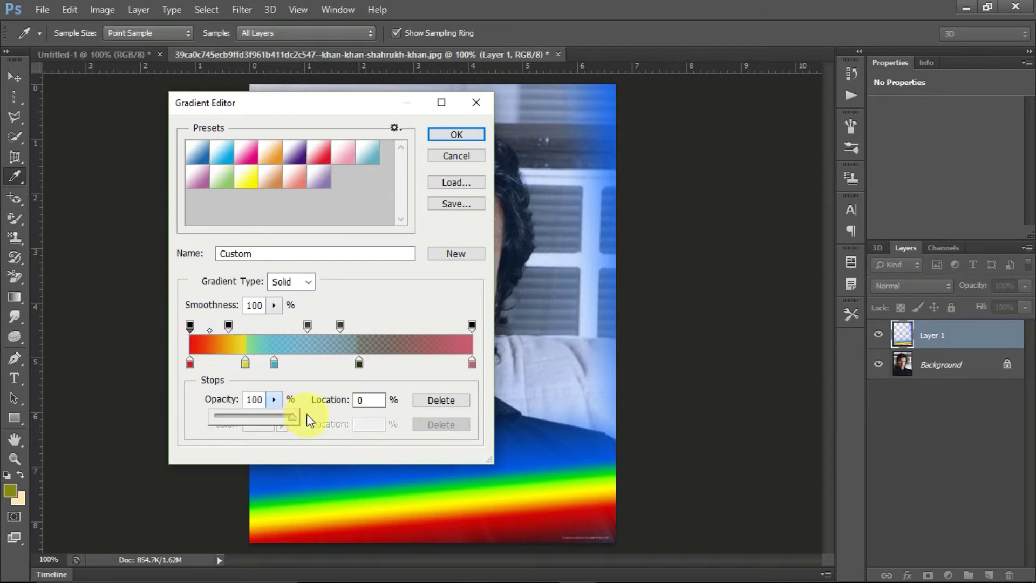
Set the opacity stop at the 42% location to 0% opacity.
left_click(307, 326)
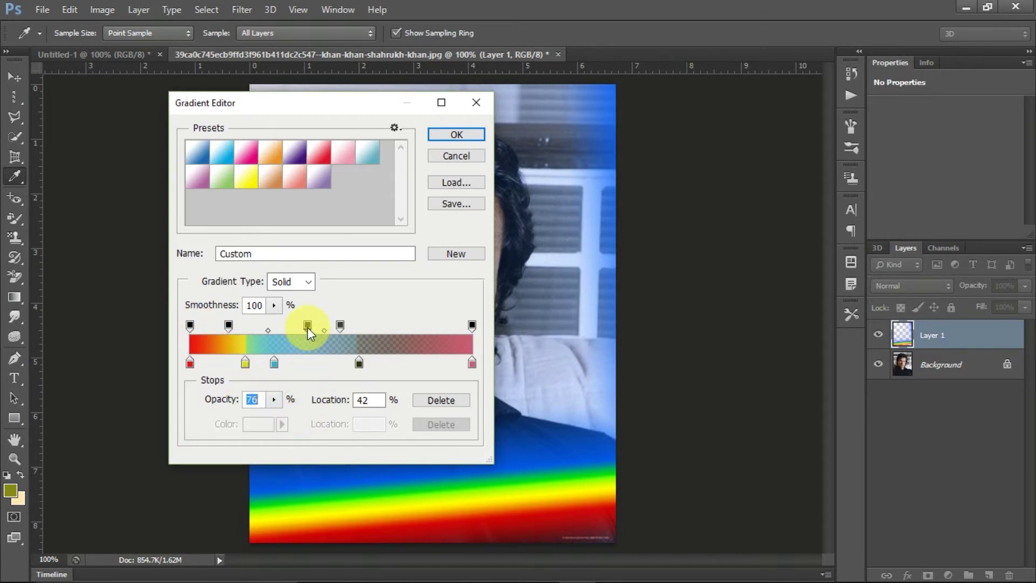
left_click(274, 401)
left_click_drag(279, 419, 199, 418)
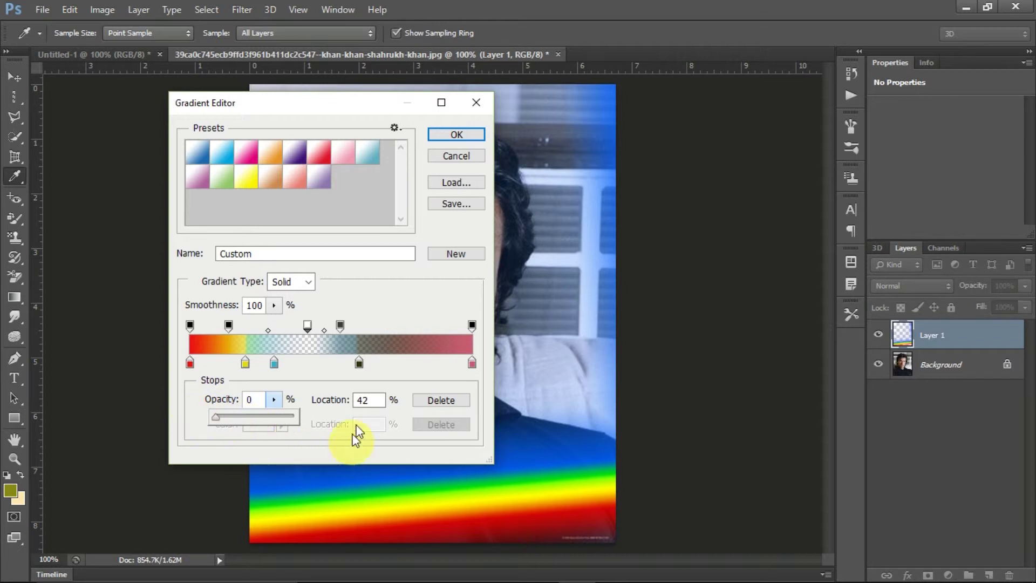
left_click(394, 304)
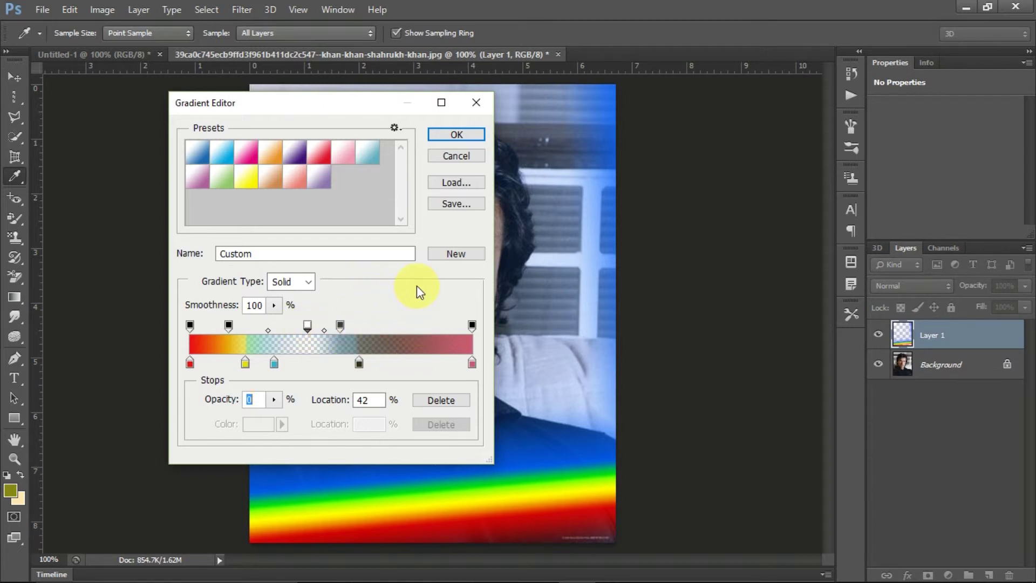
Name the gradient "my gradient" and save it as a new preset.
left_click_drag(324, 254, 137, 248)
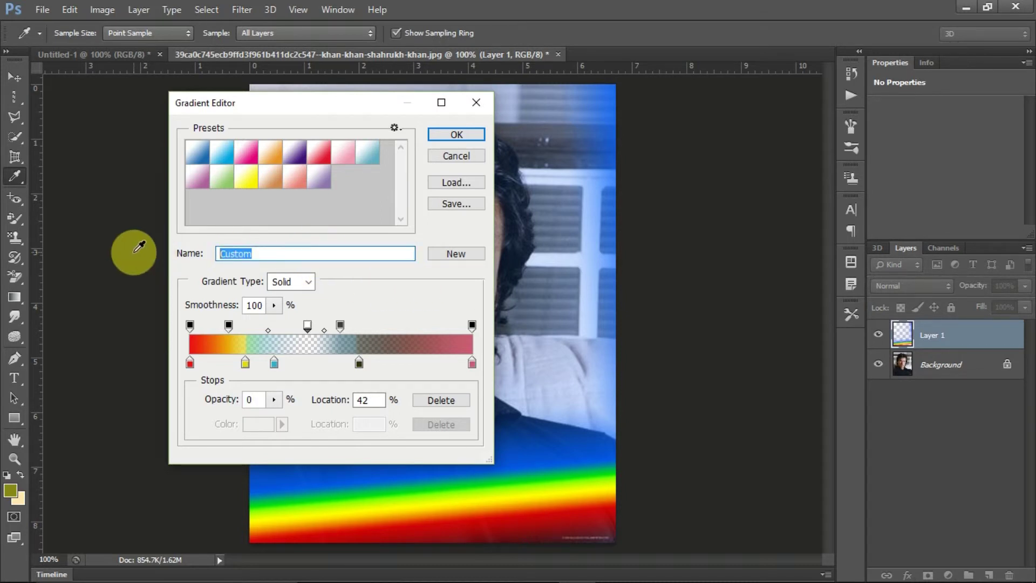
type("m;y")
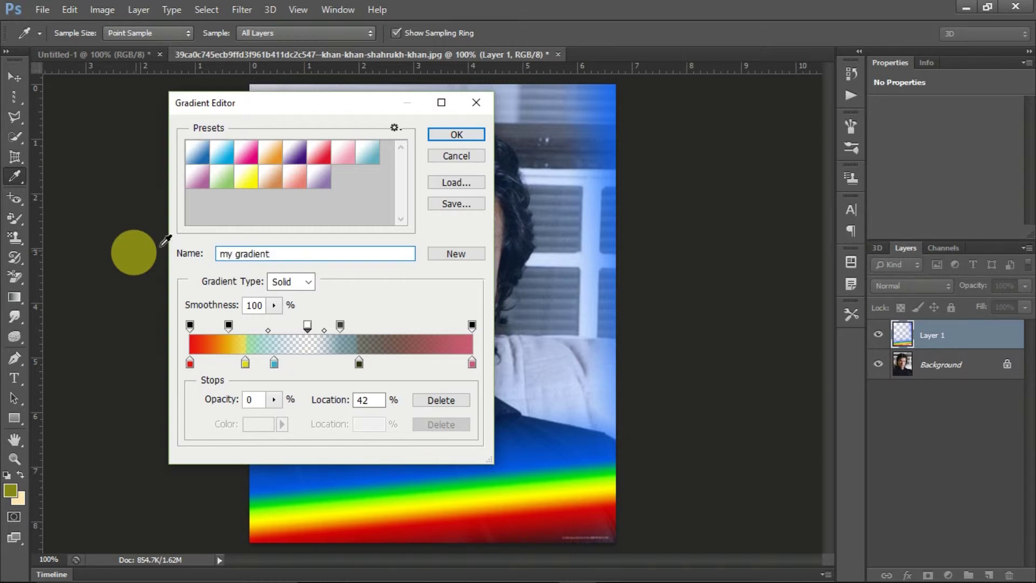
left_click(457, 258)
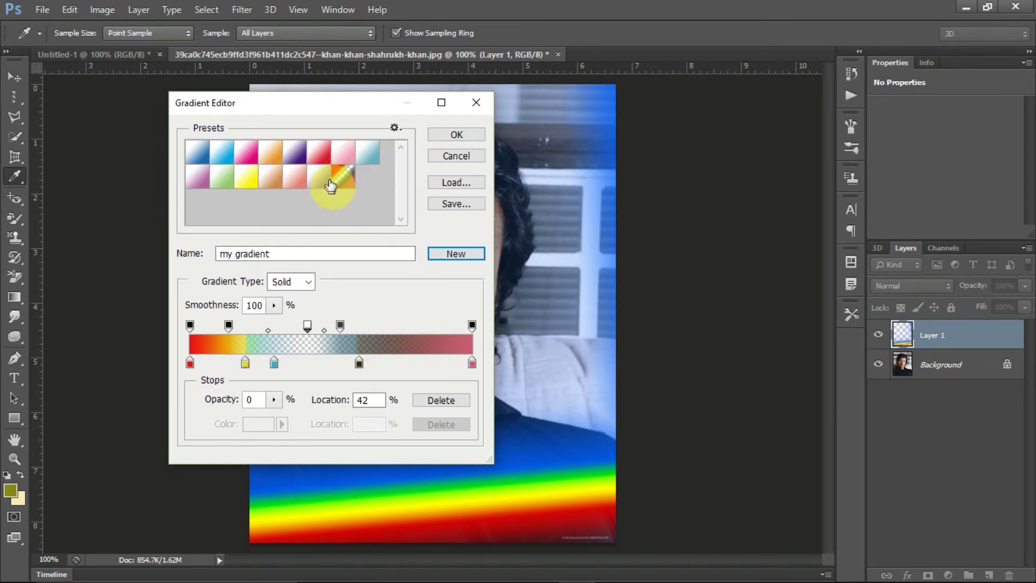
Move the light blue colour stop to 37% and add a near-black stop, #060707, between it and the yellow stop.
left_click_drag(314, 259, 167, 256)
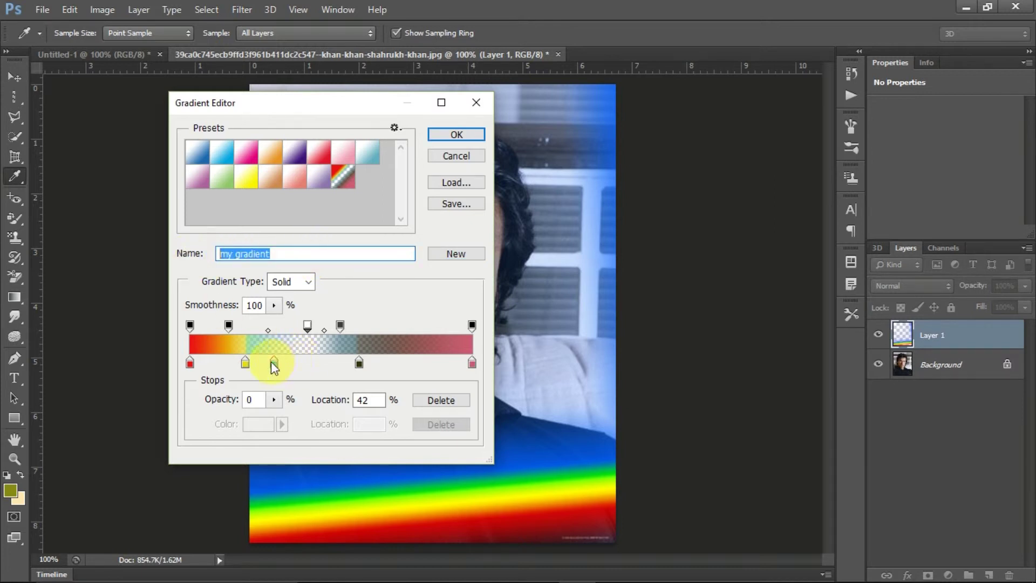
left_click(295, 363)
left_click(270, 362)
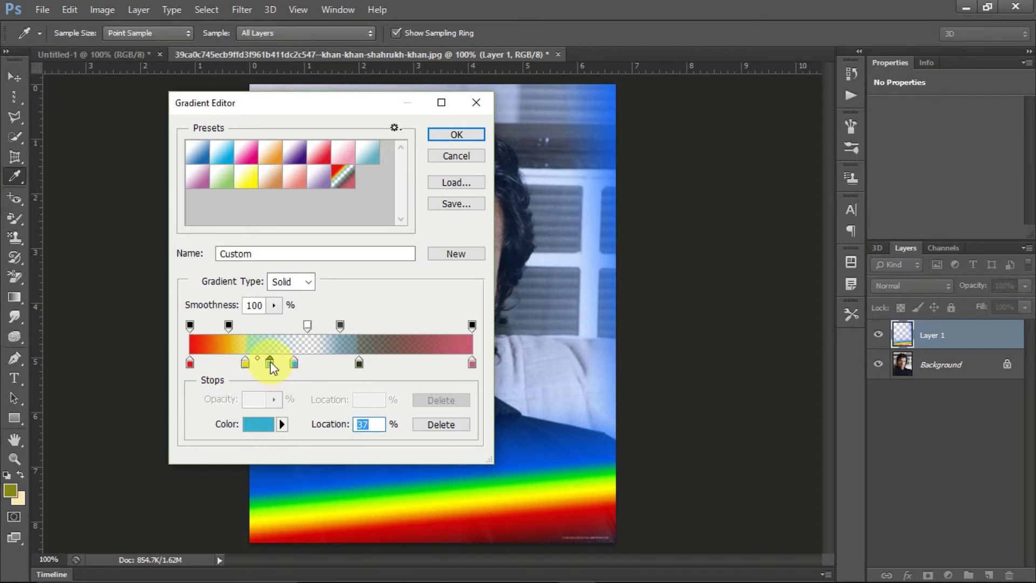
left_click(267, 423)
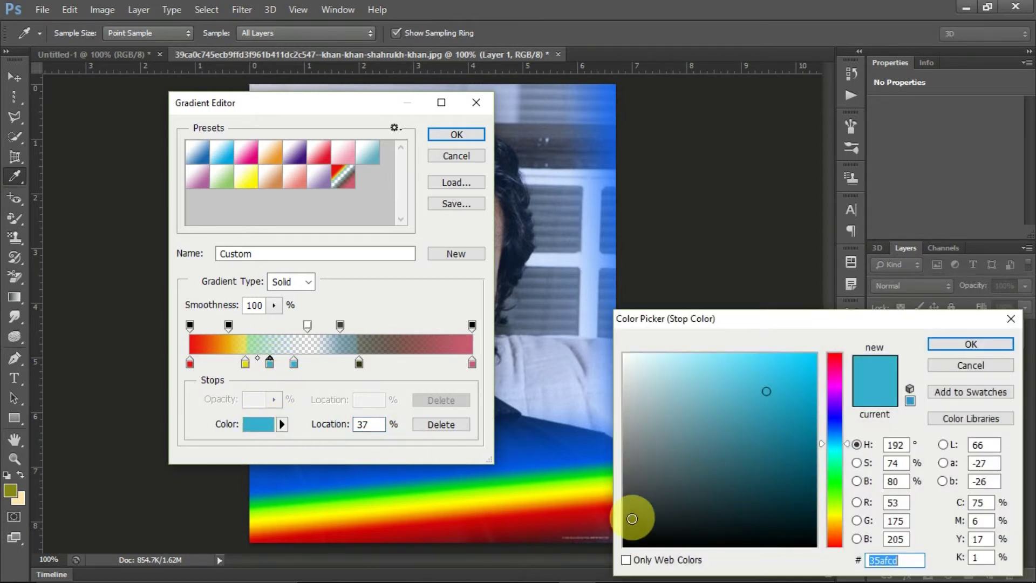
left_click(639, 542)
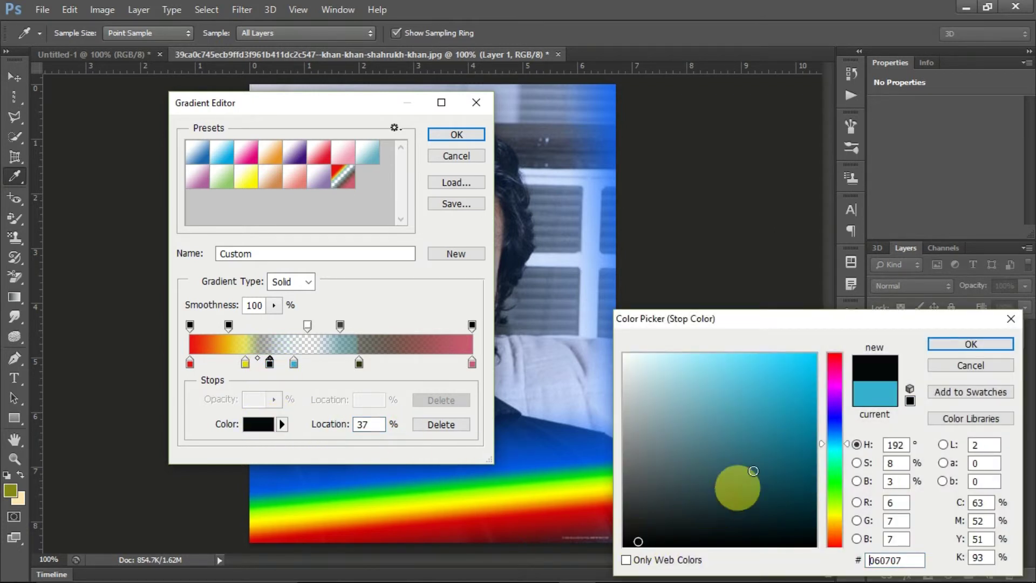
left_click(940, 343)
Name the modified gradient "my new 2" and save it as another new preset.
left_click(292, 259)
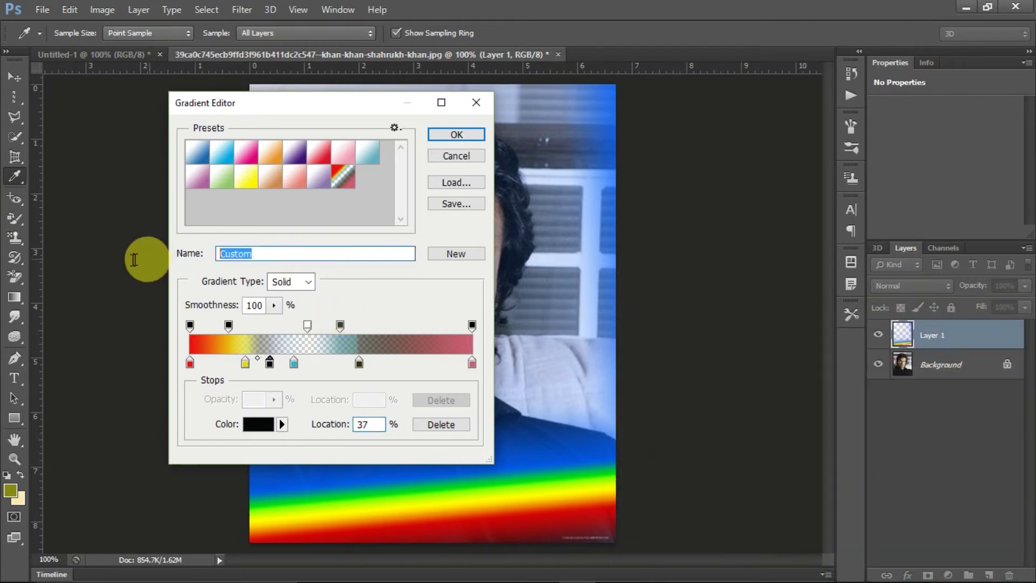
type("my new 2")
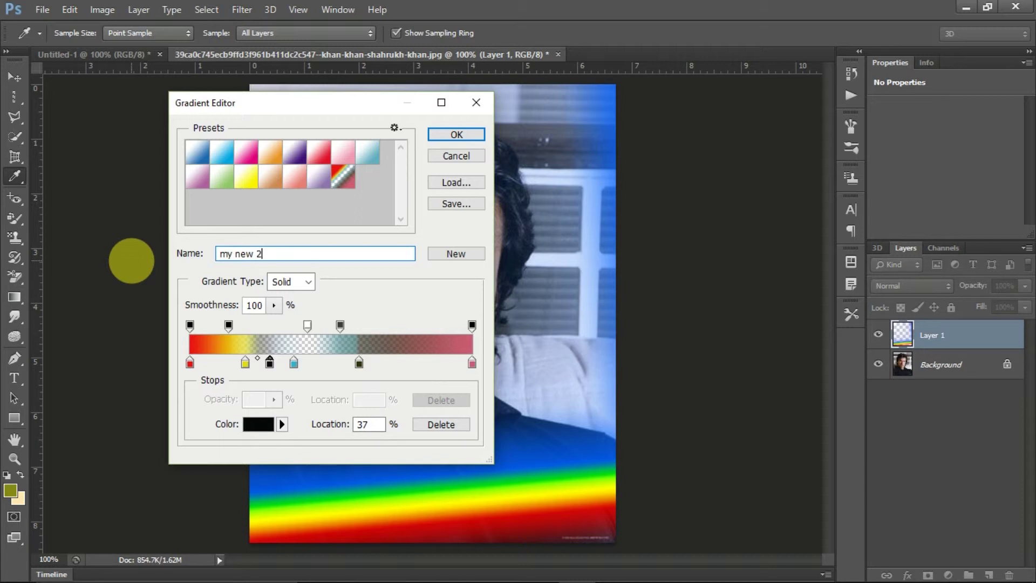
left_click(456, 254)
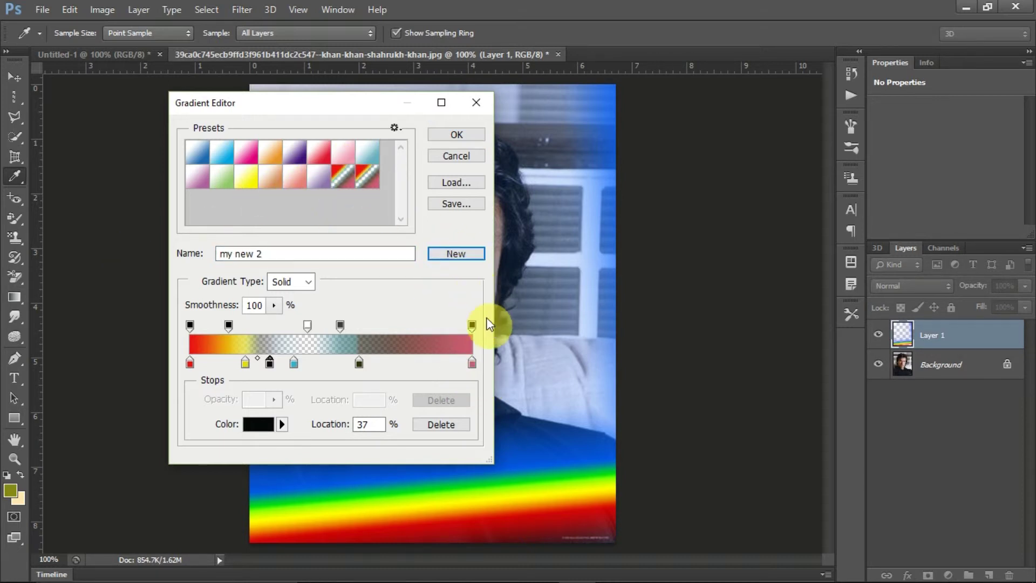
Accept the edited gradient and check the saved custom presets in the Gradient tool's preset picker.
left_click(471, 137)
left_click(108, 34)
left_click(109, 34)
left_click(108, 34)
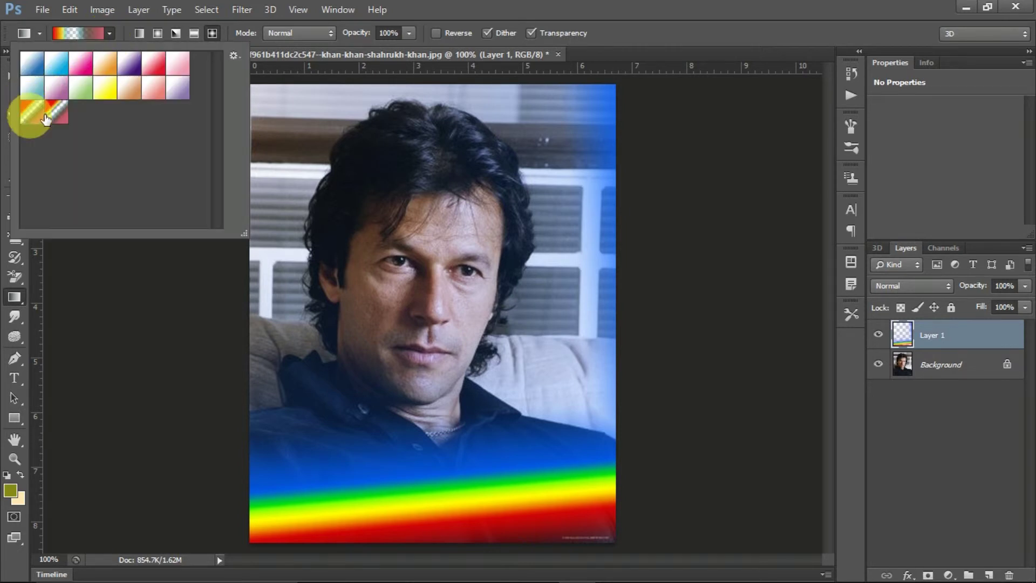
left_click(660, 4)
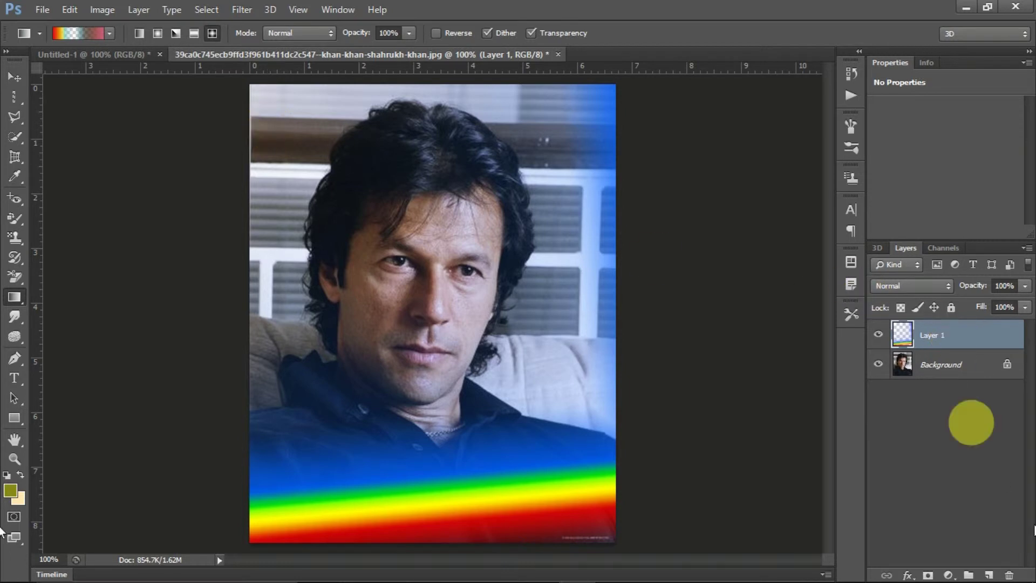
Add a new layer above Layer 1 and hide Layer 1.
left_click(987, 574)
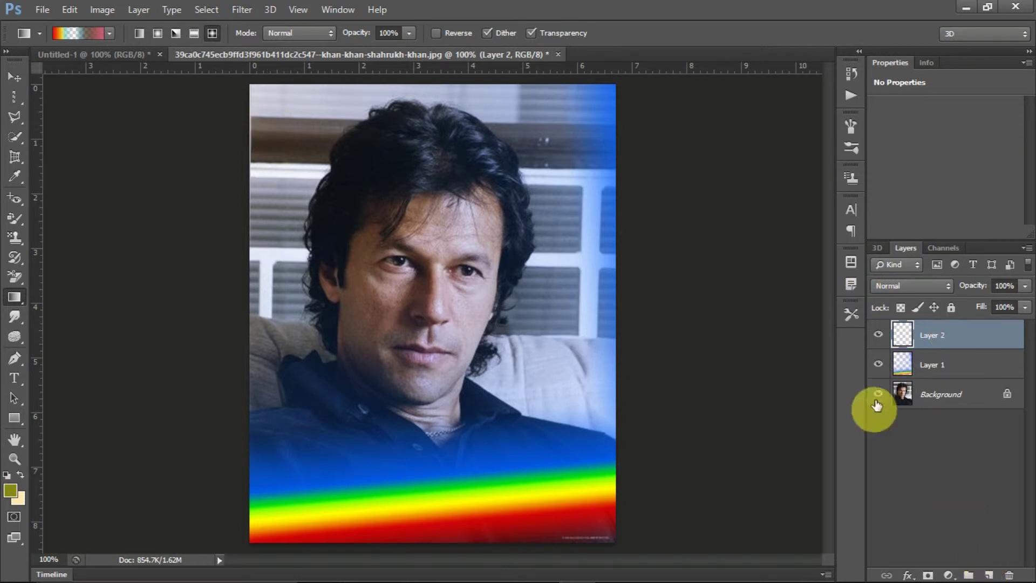
left_click(879, 365)
Try the custom diamond gradient on the new layer, diagonally from the upper-left corner and horizontally from right to left, undoing each.
left_click_drag(247, 111, 676, 567)
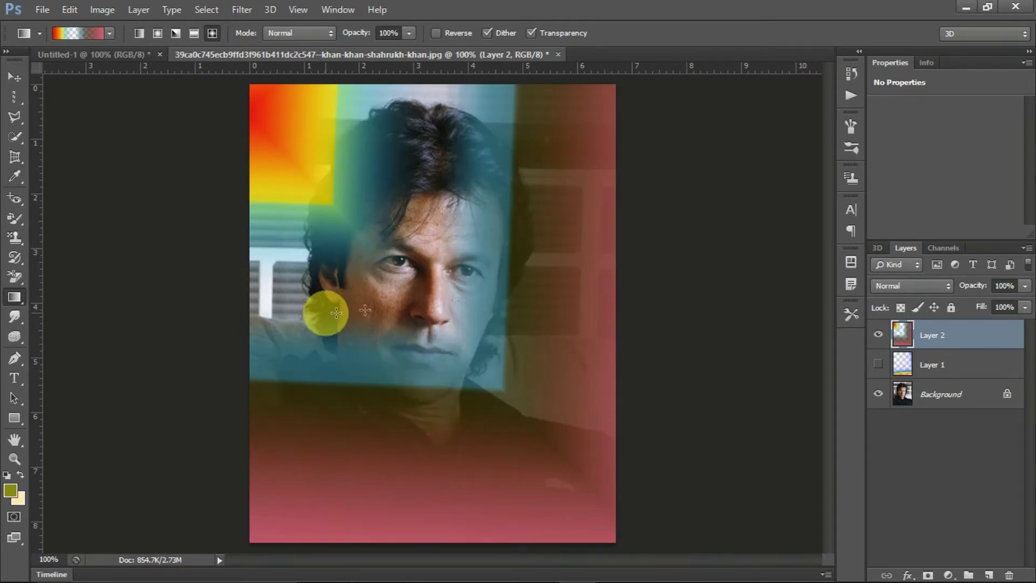
key("ctrl+z")
left_click_drag(760, 325, 205, 354)
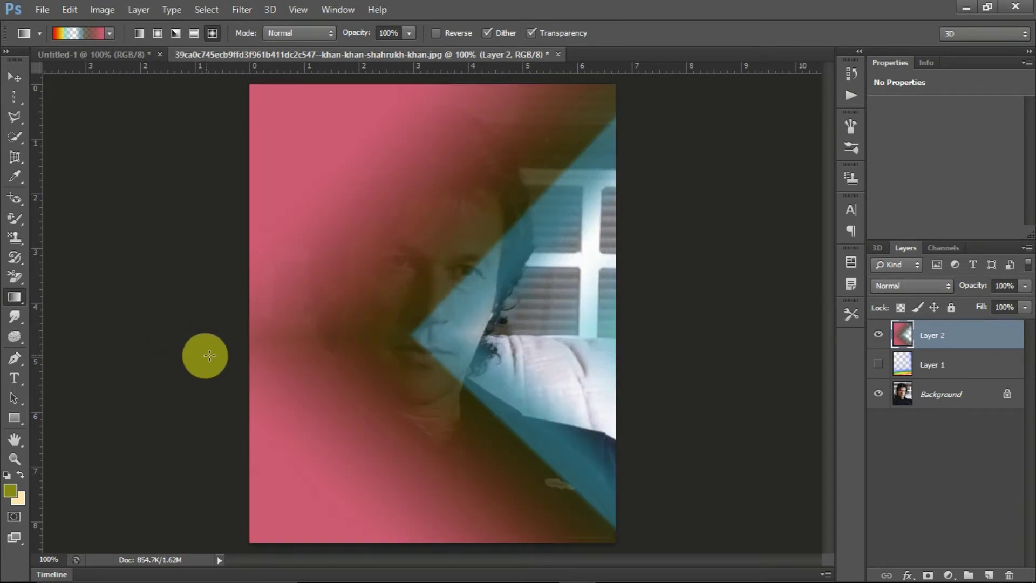
key("ctrl+z")
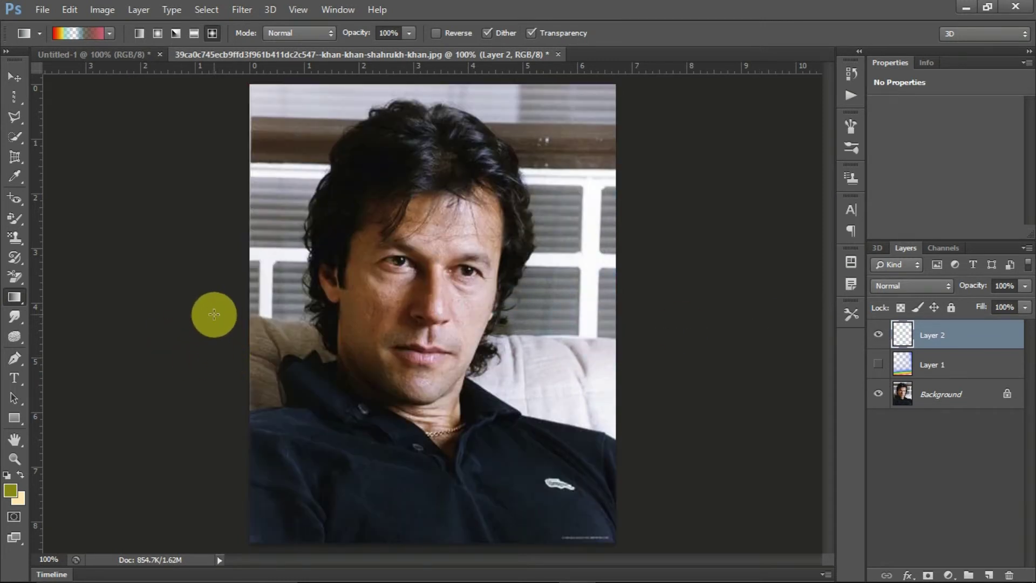
Save the current gradient presets to the Desktop as a GRD file named "my gradient".
left_click(110, 33)
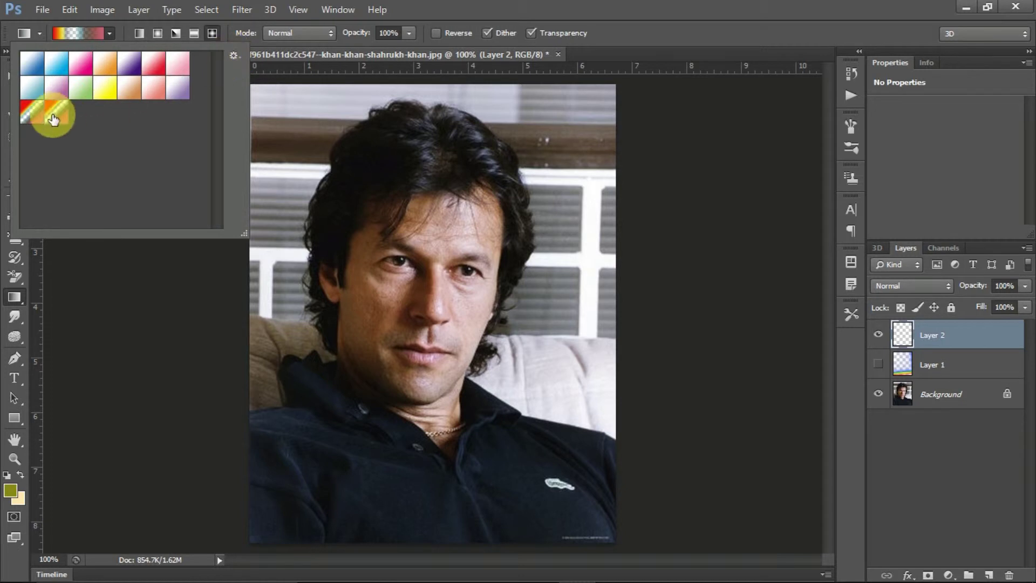
left_click(234, 55)
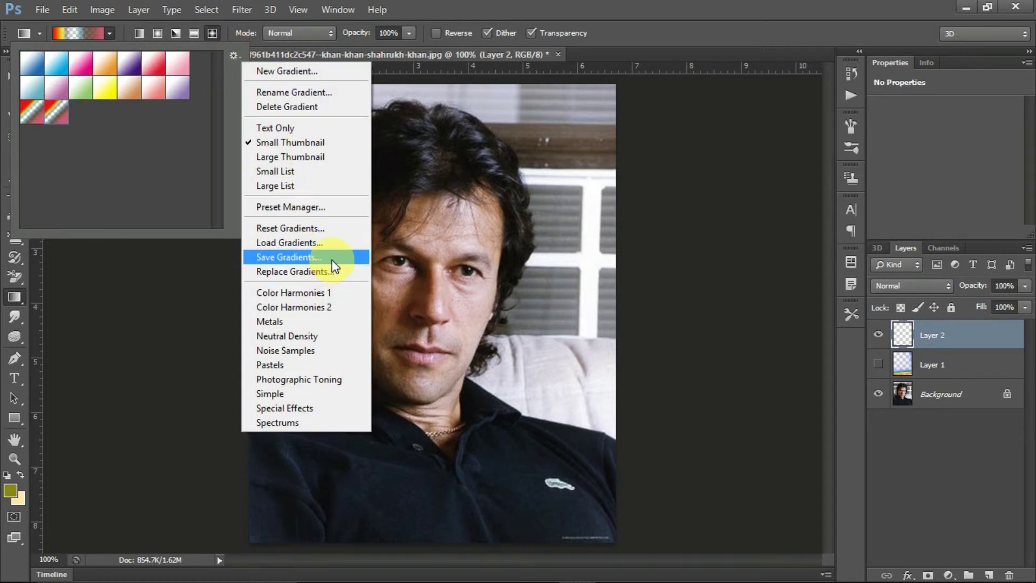
left_click(289, 257)
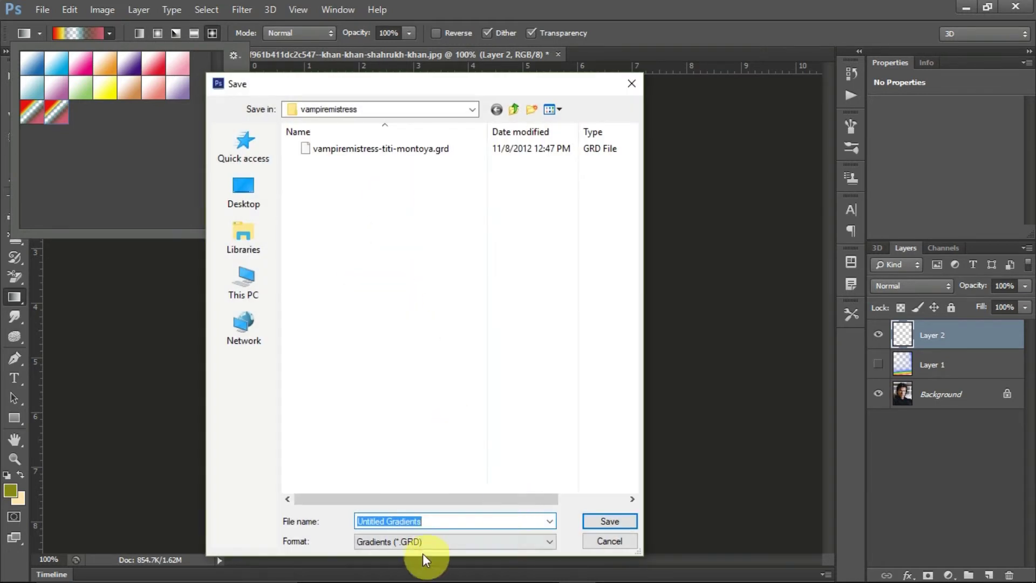
left_click_drag(429, 522, 324, 511)
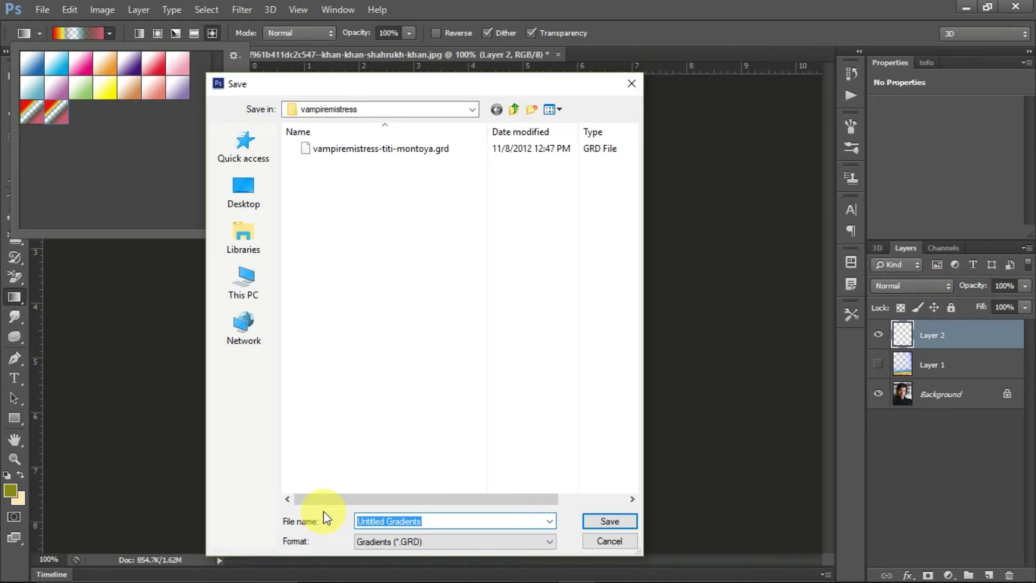
type("my gradient")
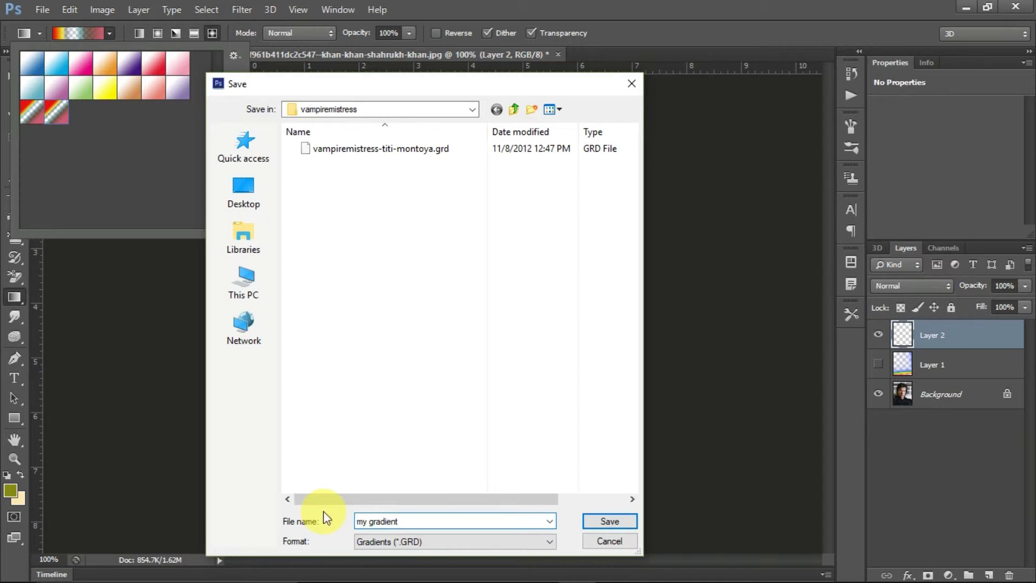
left_click(245, 192)
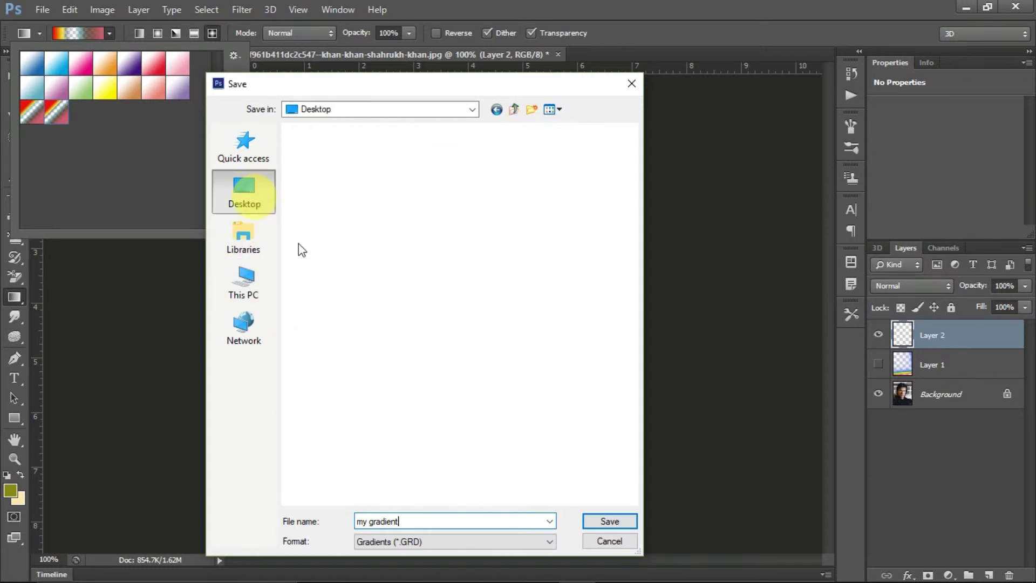
left_click(619, 518)
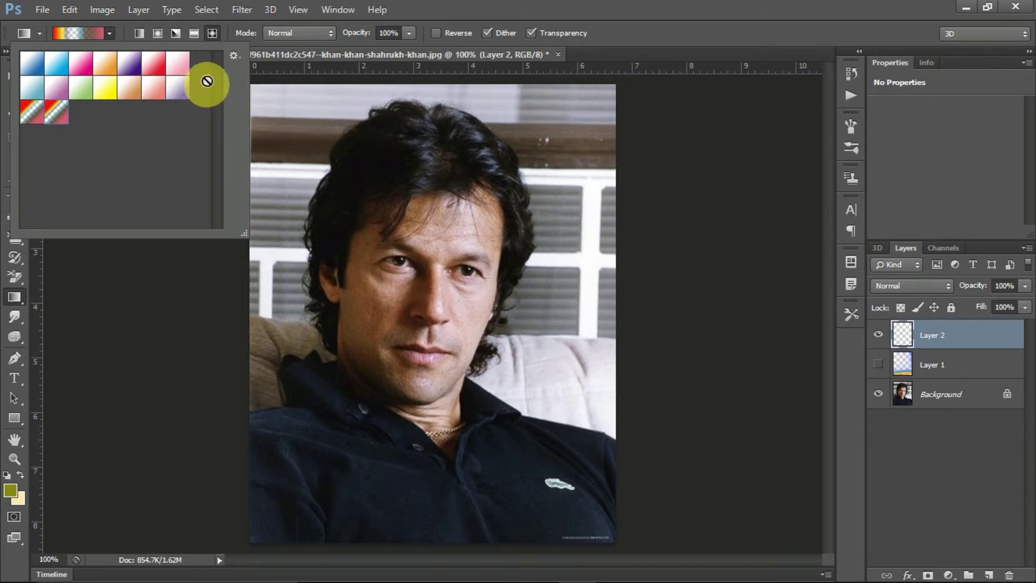
View the dialog for loading gradient files and close it without loading any set.
left_click(234, 56)
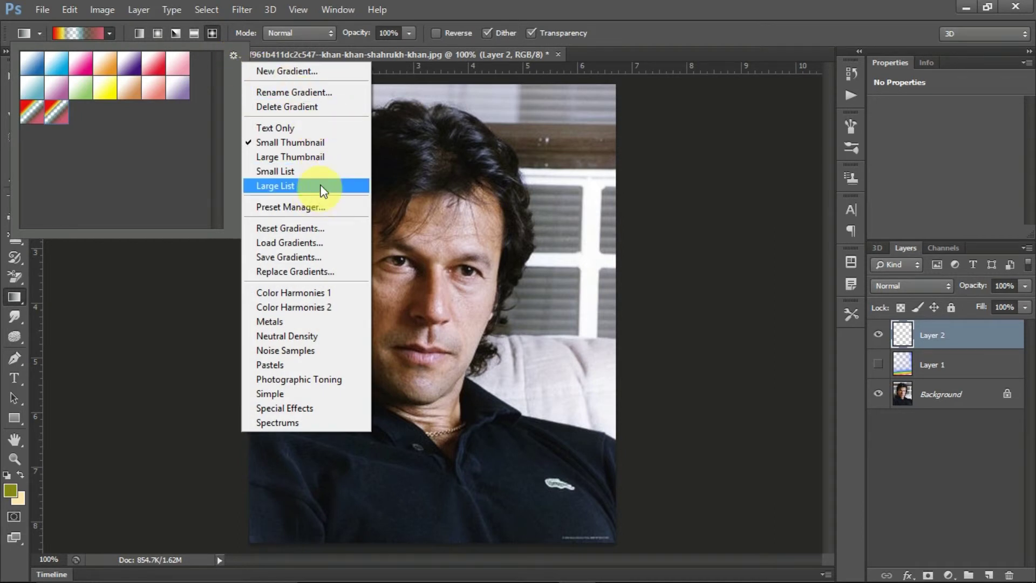
left_click(325, 243)
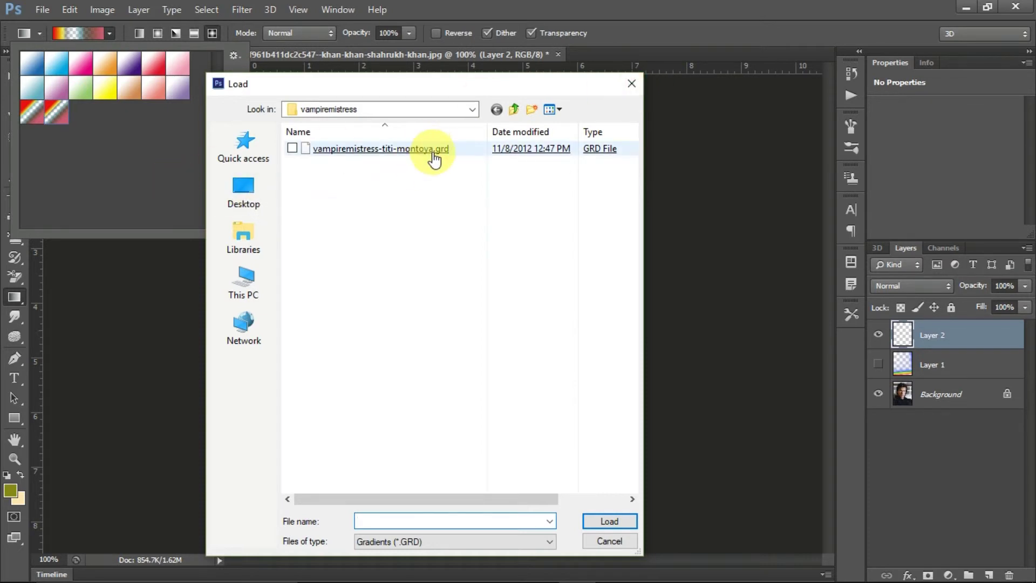
left_click(631, 83)
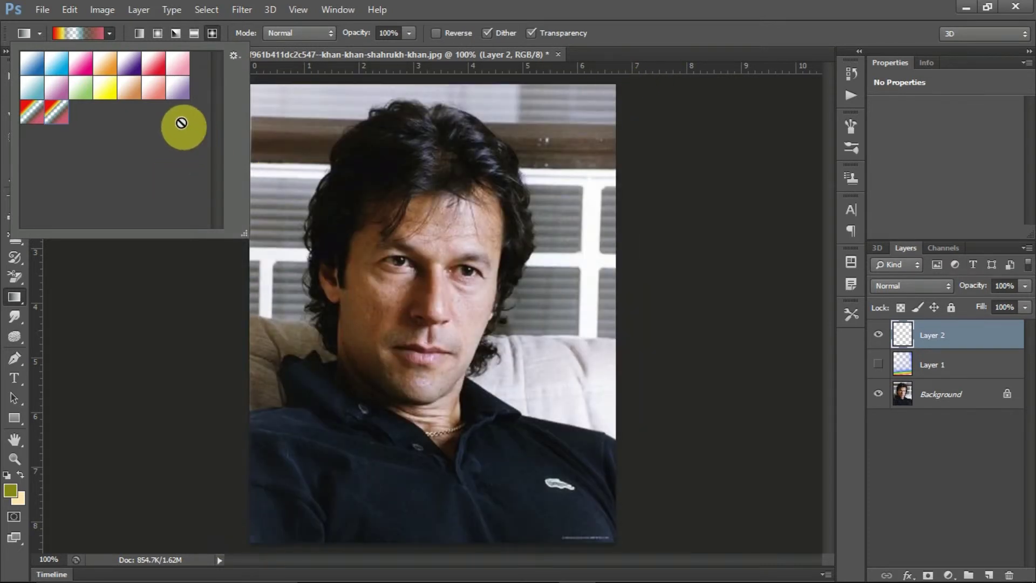
Choose the Lime Green preset and open it in the Gradient Editor.
left_click(85, 97)
left_click(82, 37)
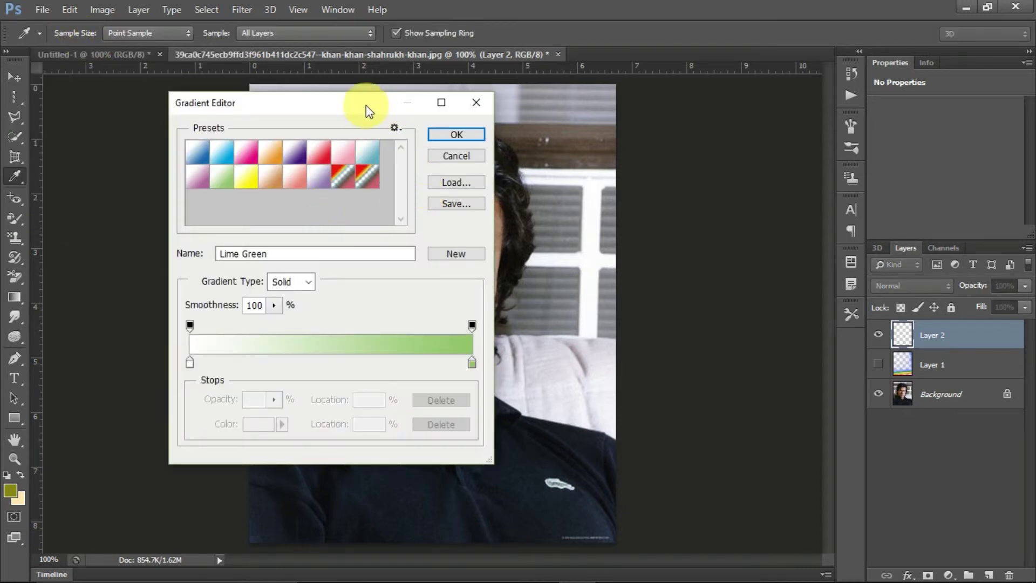
left_click_drag(366, 105, 478, 111)
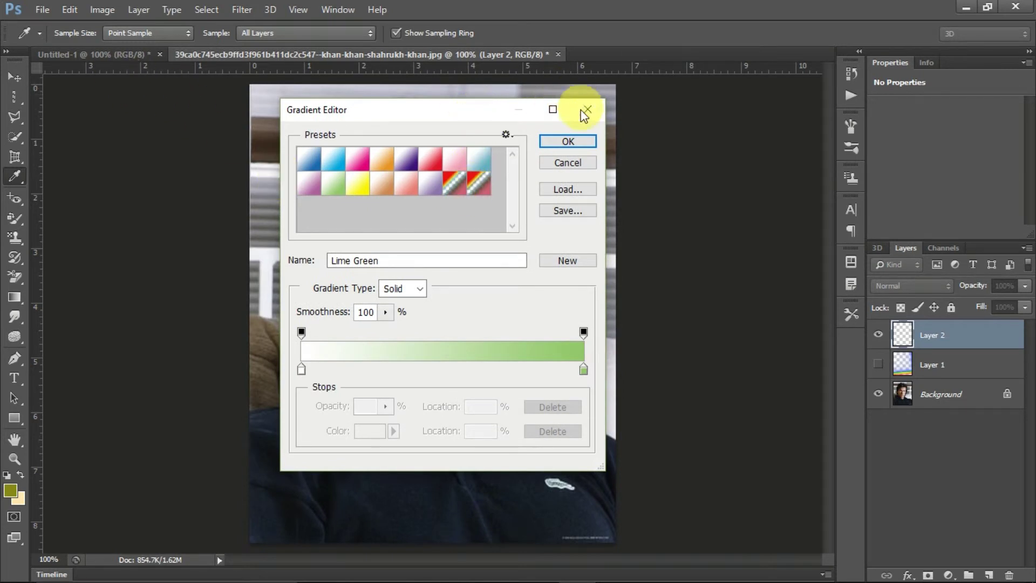
left_click(84, 34)
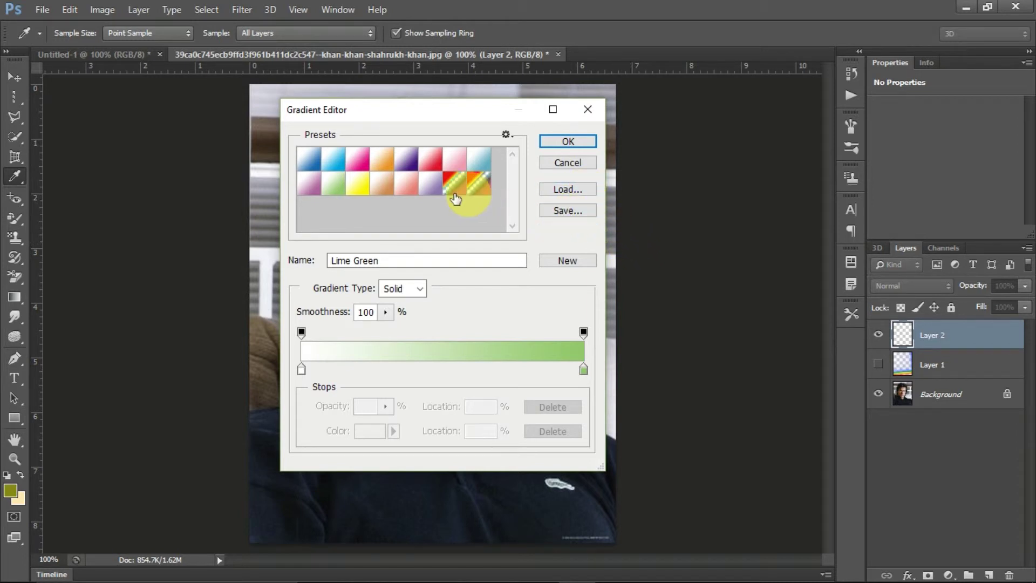
Select the Light Purple preset, change its gradient type to Noise, and accept the gradient.
left_click(434, 186)
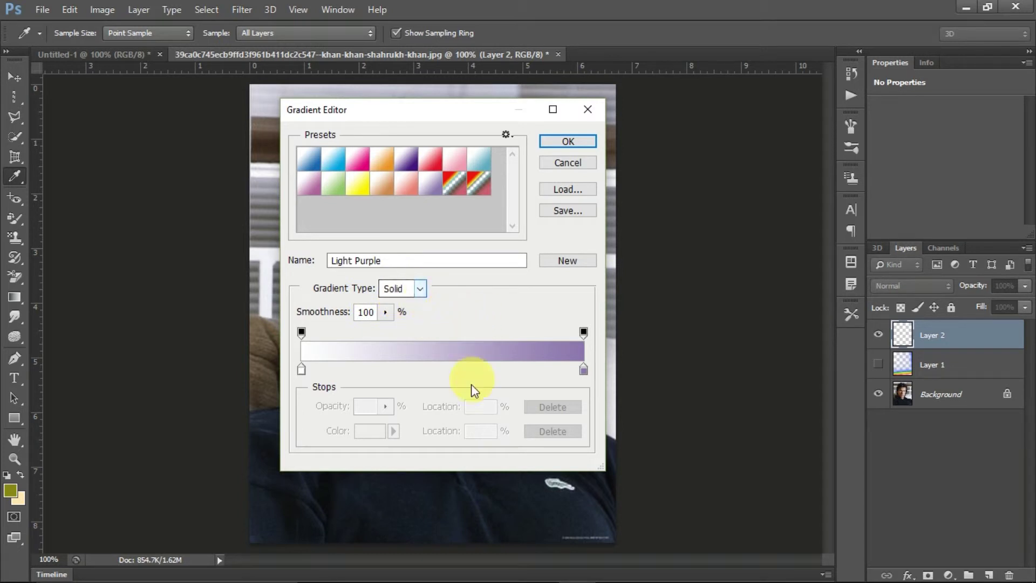
left_click(426, 293)
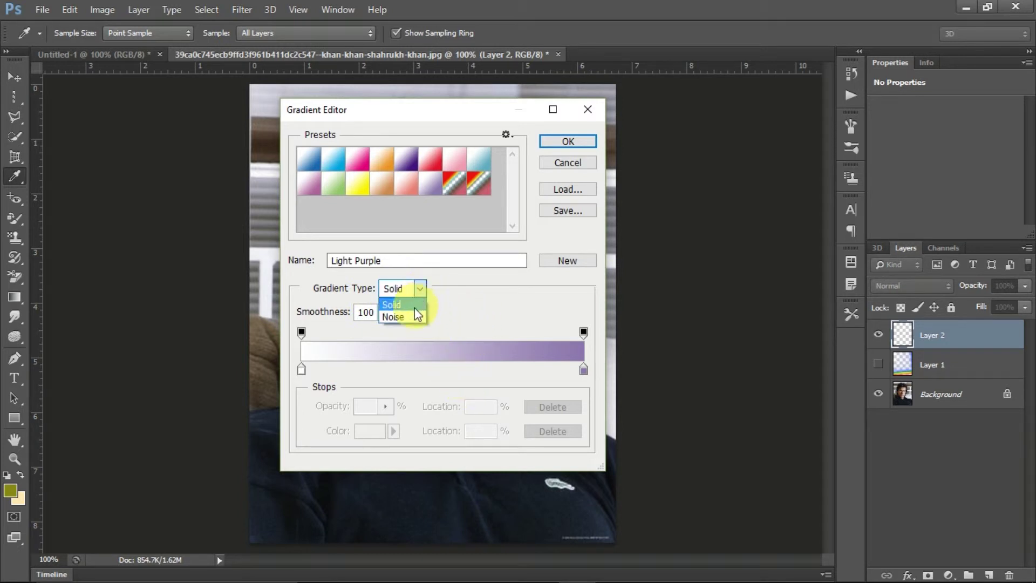
left_click(414, 310)
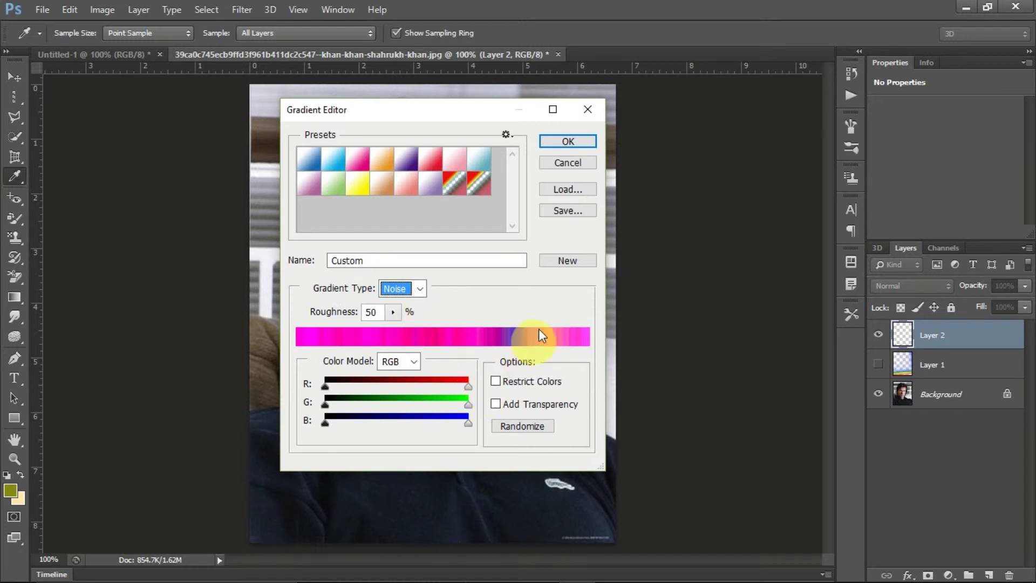
left_click_drag(420, 111, 277, 35)
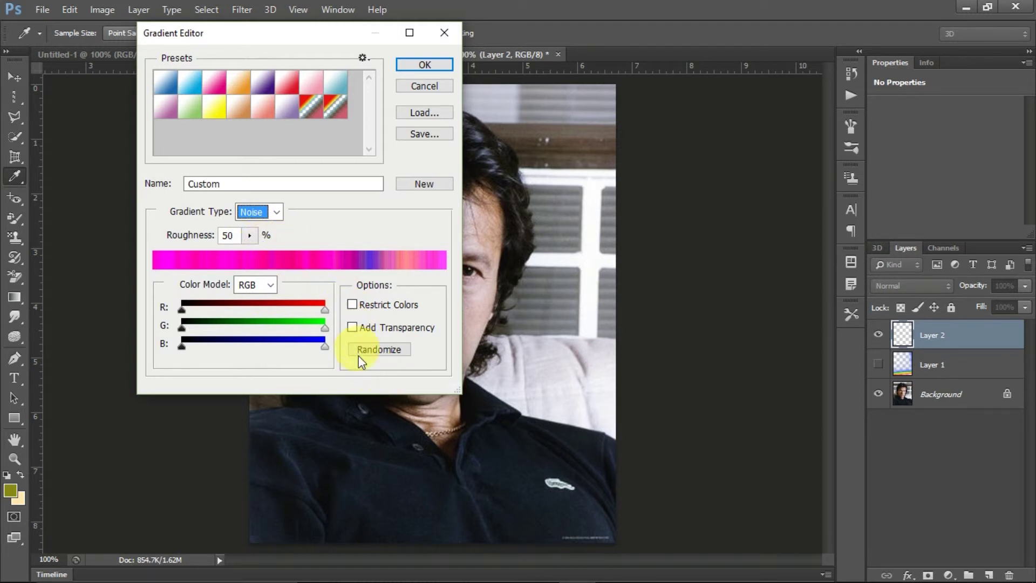
left_click(425, 64)
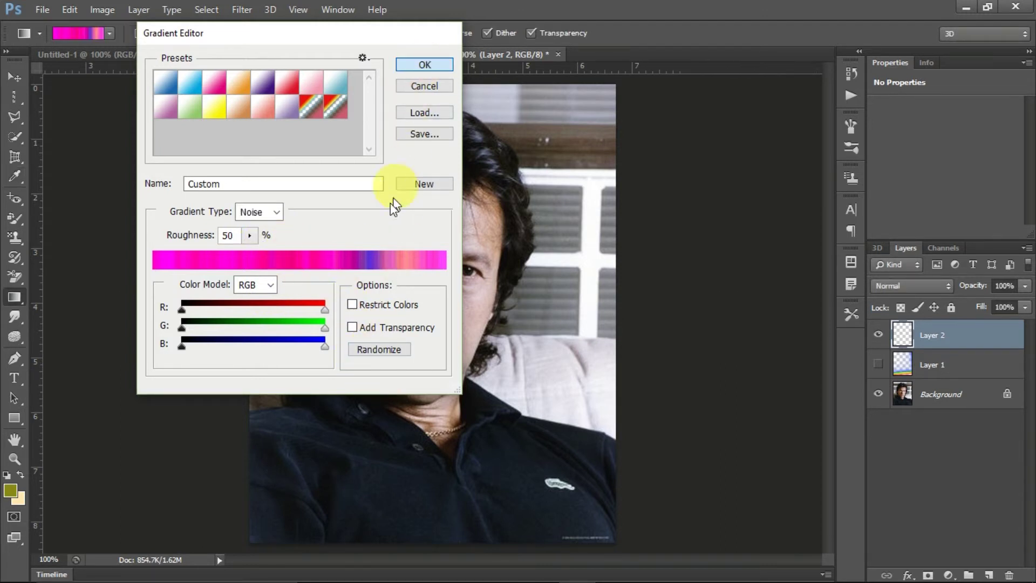
key("Return")
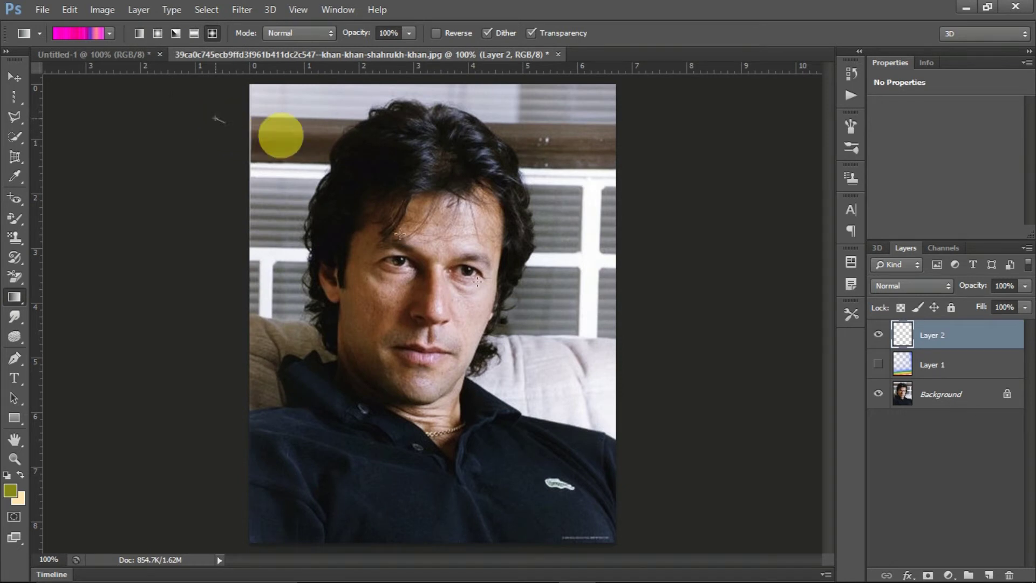
Draw the noise gradient as a diamond diagonally across Layer 2, starting at the upper-left and then at the upper-right of the canvas.
left_click_drag(204, 111, 783, 475)
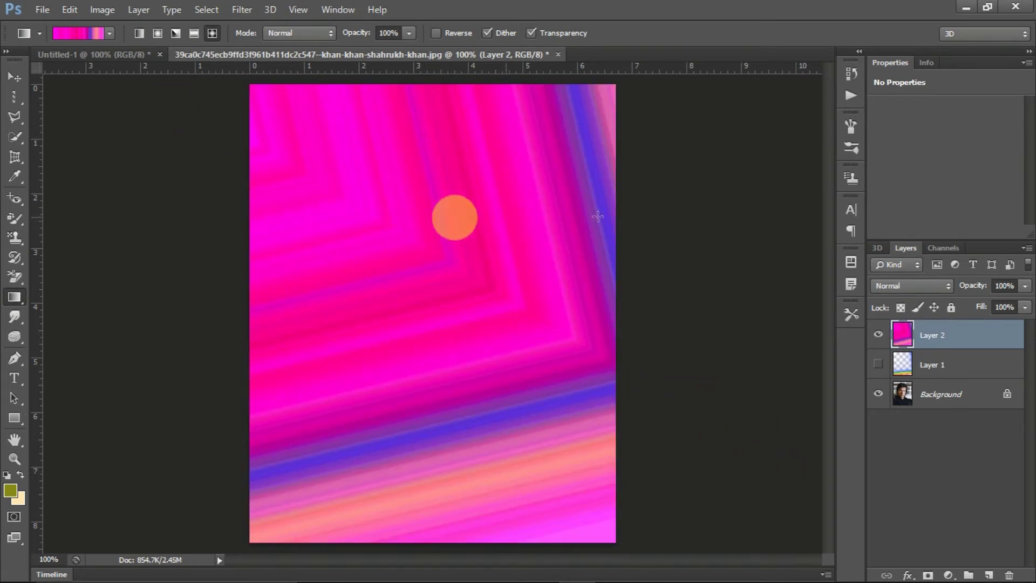
left_click_drag(679, 134, 224, 513)
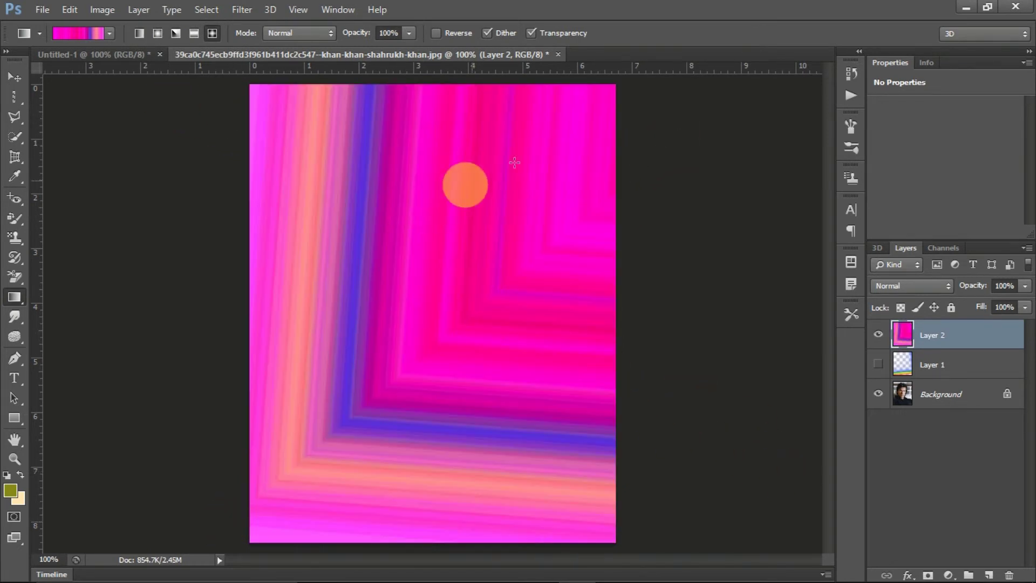
left_click_drag(369, 498, 368, 496)
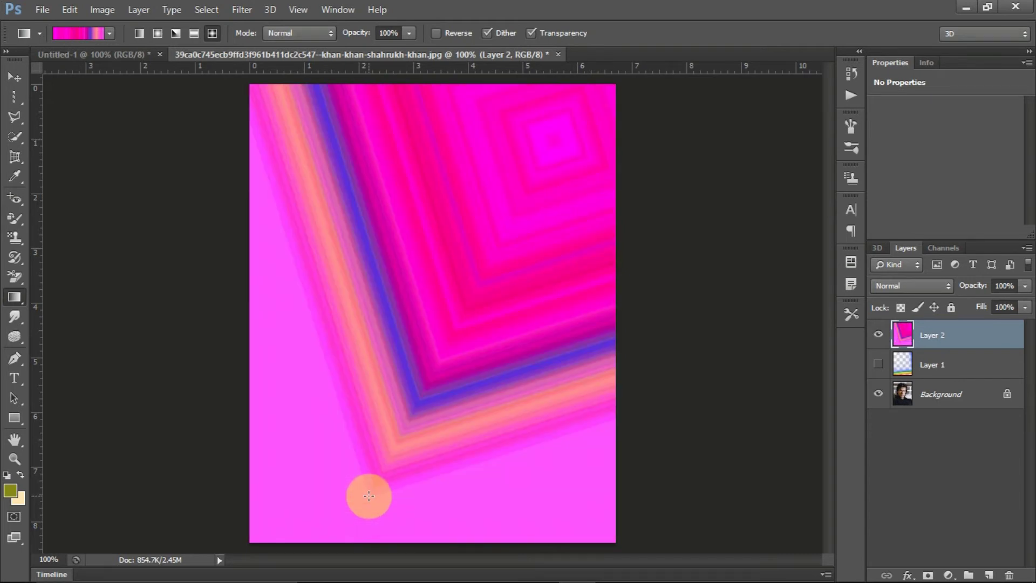
Reopen the noise gradient in the Gradient Editor and examine its colour model choices, keeping RGB.
left_click(65, 33)
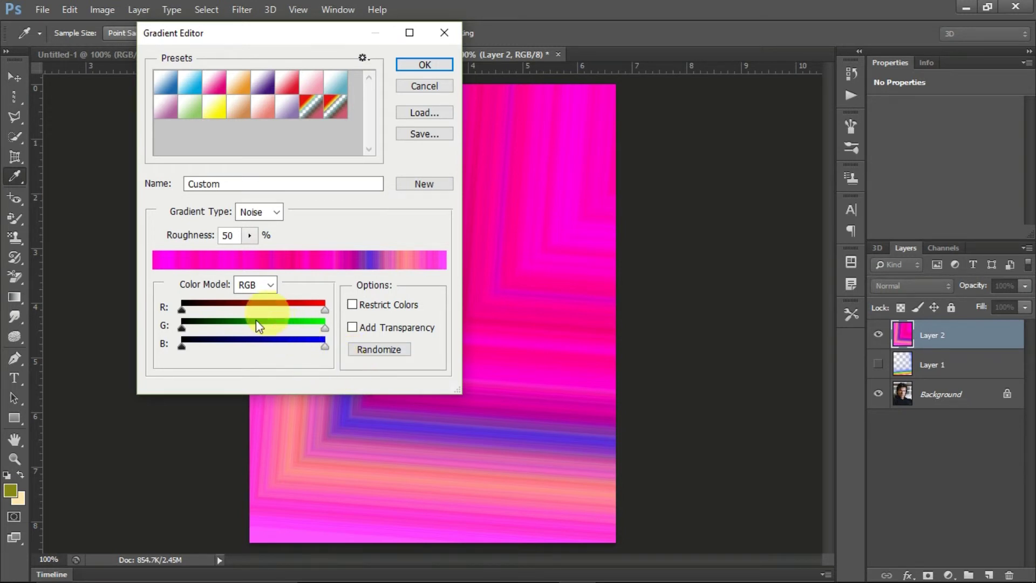
left_click(273, 285)
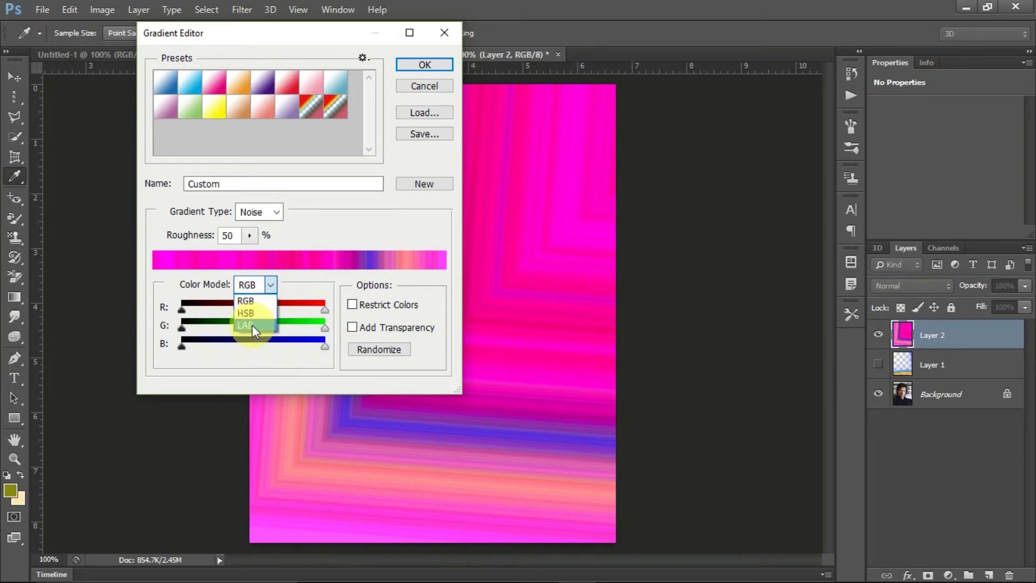
left_click(261, 301)
left_click(272, 286)
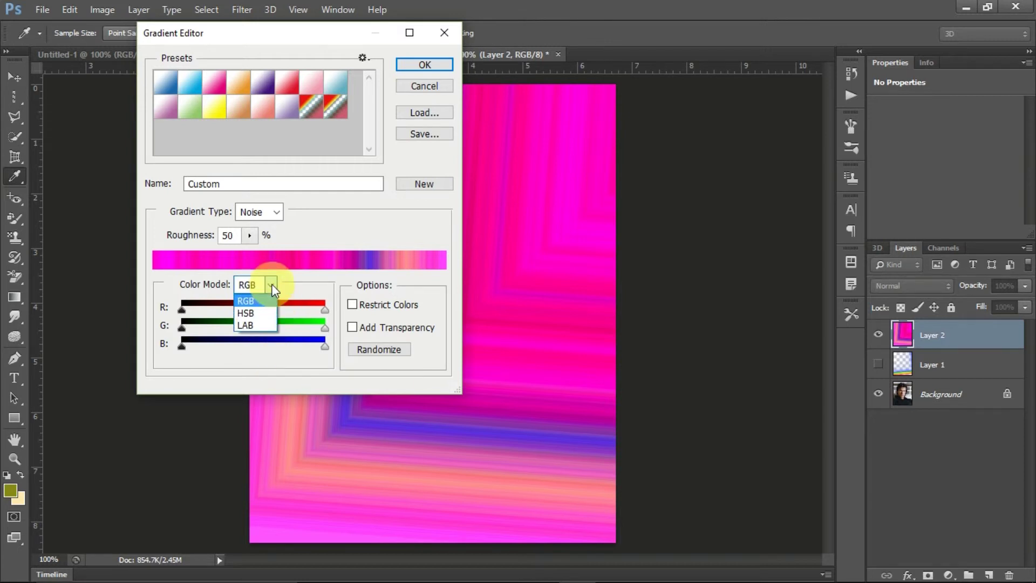
left_click(272, 286)
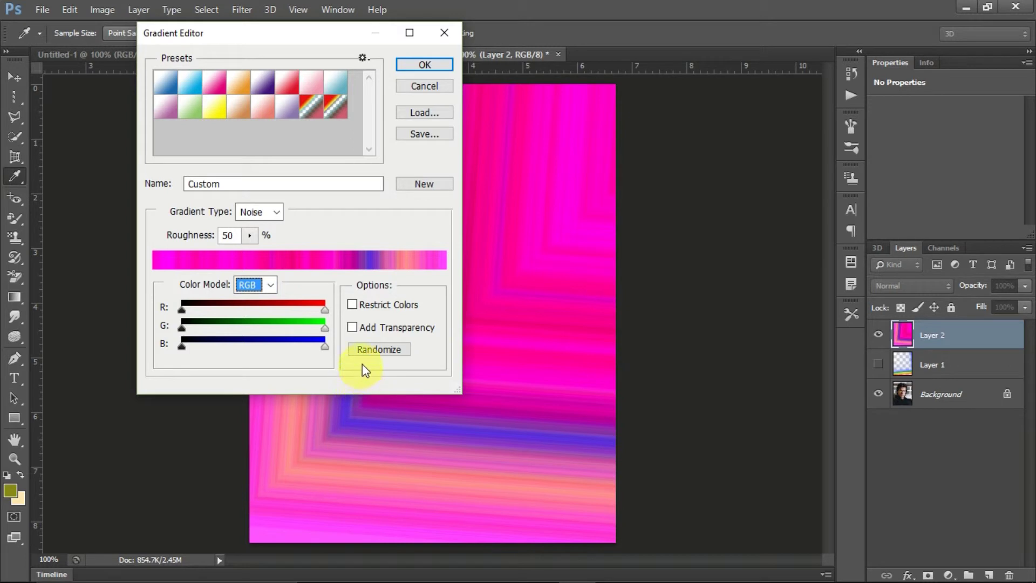
Try lowering the upper limits of the noise gradient's blue and green ranges.
left_click(326, 346)
left_click_drag(326, 346, 265, 329)
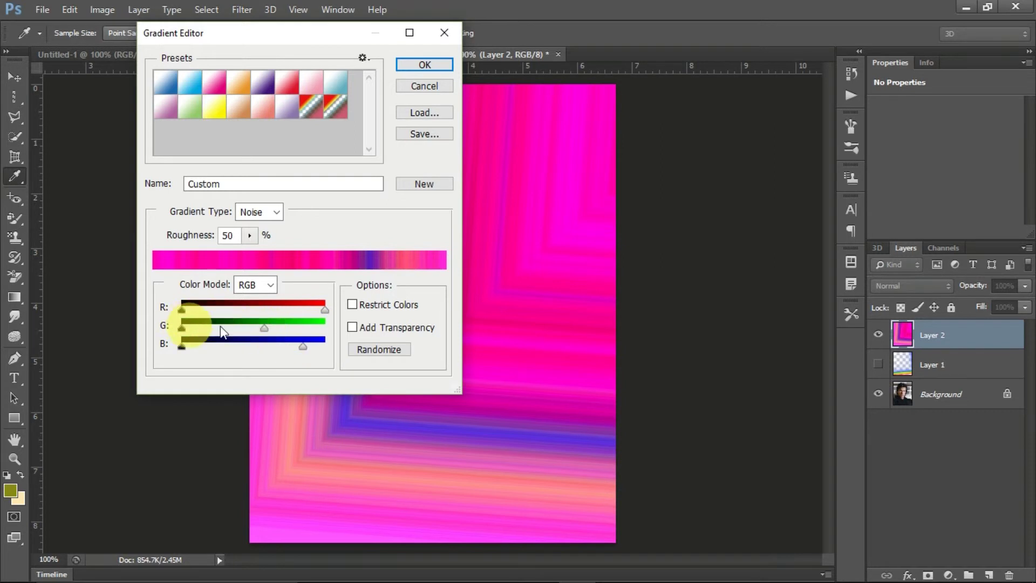
left_click_drag(264, 329, 345, 356)
Randomize the noise gradient repeatedly until it runs from near-black through violet to magenta.
left_click(378, 351)
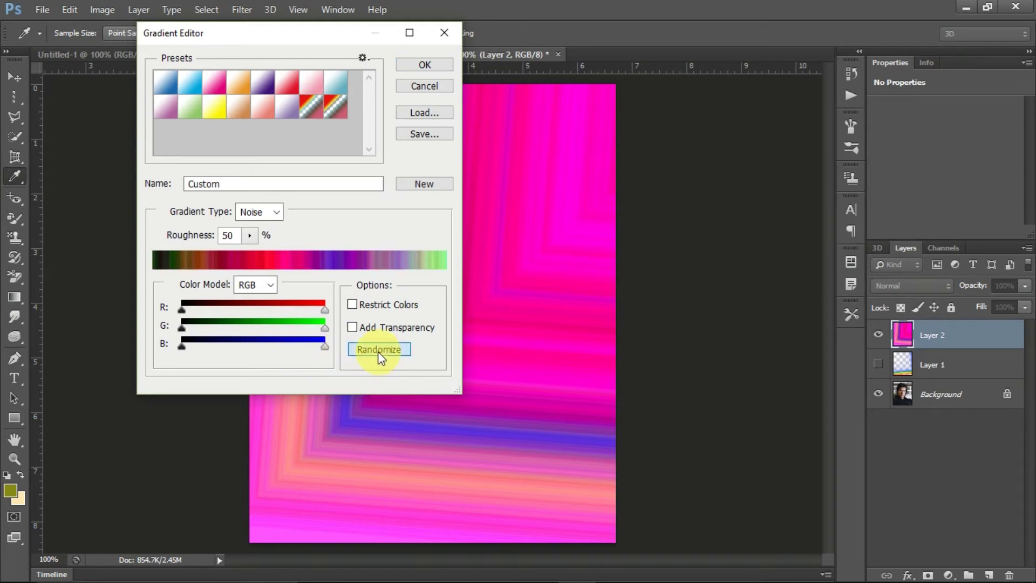
left_click(378, 350)
left_click(379, 350)
left_click(378, 351)
left_click(378, 351)
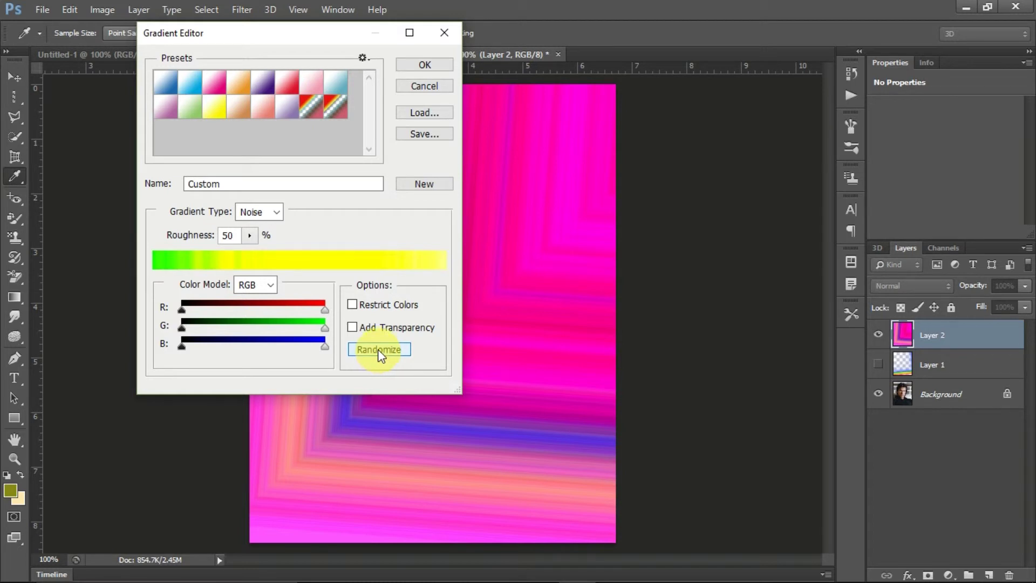
left_click(378, 350)
left_click(378, 350)
left_click(379, 350)
left_click(379, 349)
left_click(378, 350)
left_click(379, 350)
Try the Add Transparency and Restrict Colors options on the noise gradient, switching each one off again.
left_click(352, 328)
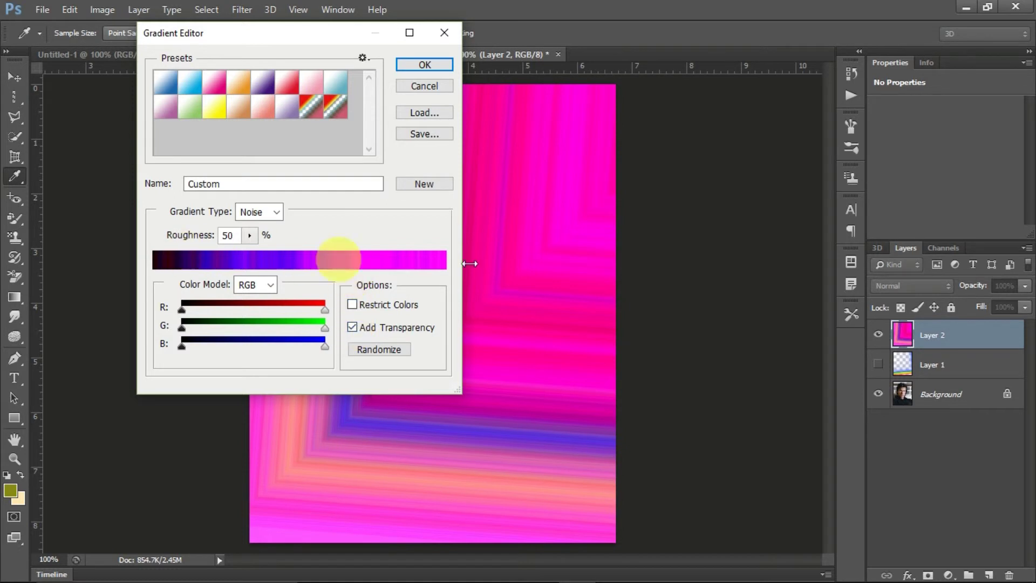
left_click(353, 326)
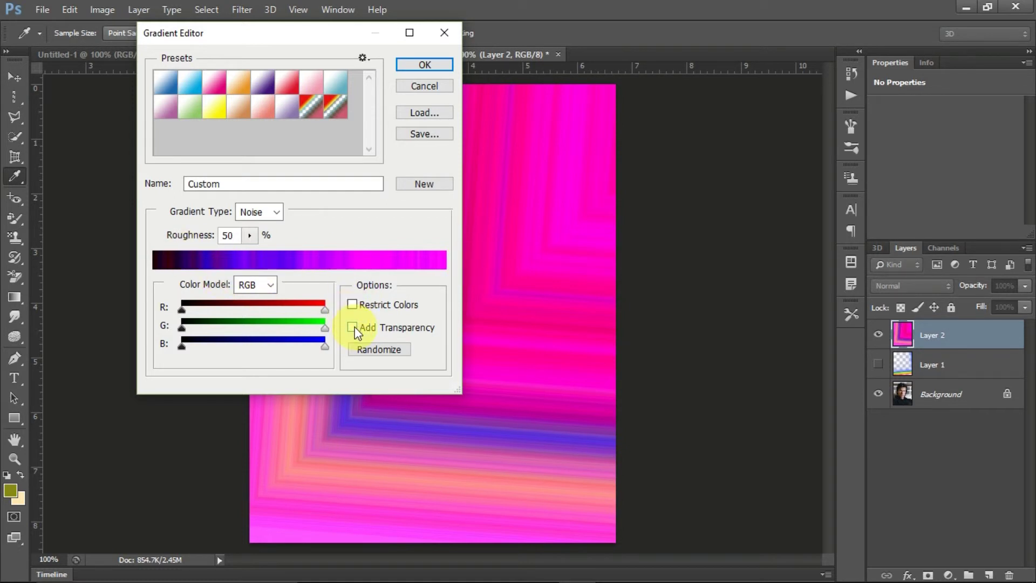
left_click(349, 303)
left_click(349, 302)
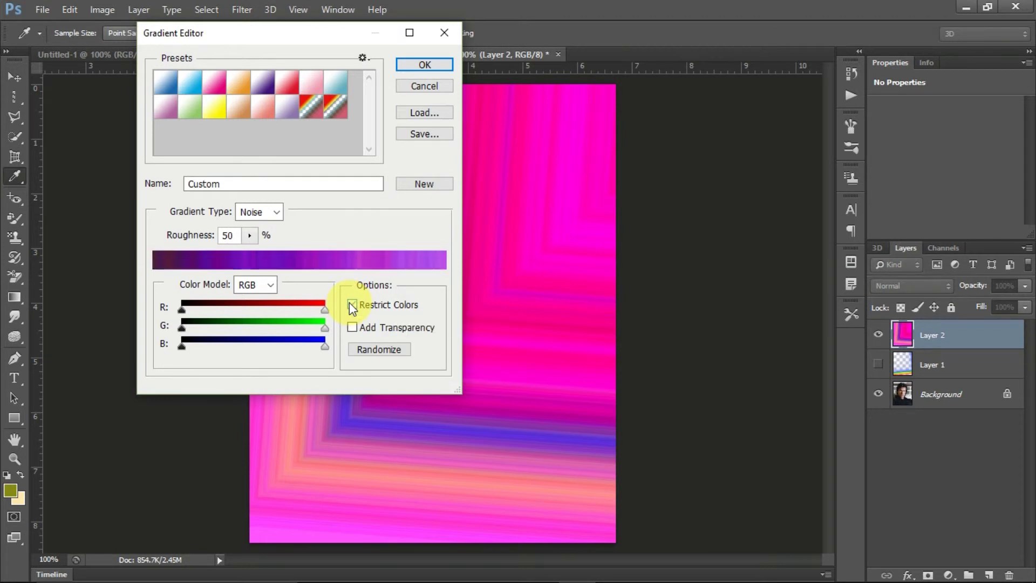
left_click(352, 304)
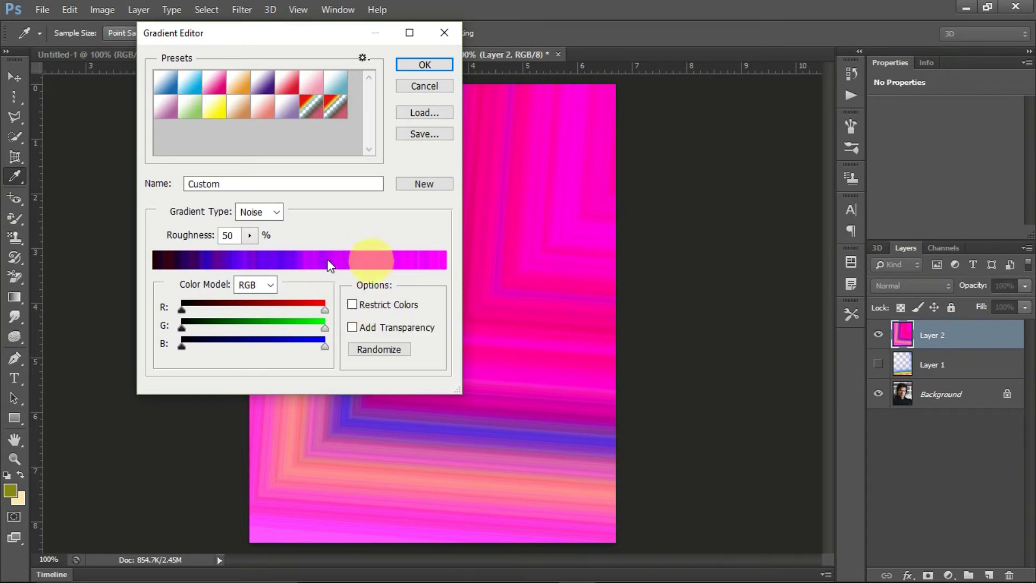
Set the noise gradient's roughness to 45%.
left_click(250, 235)
mouse_move(251, 255)
left_mouse_down()
mouse_move(302, 254)
mouse_move(245, 254)
left_mouse_up()
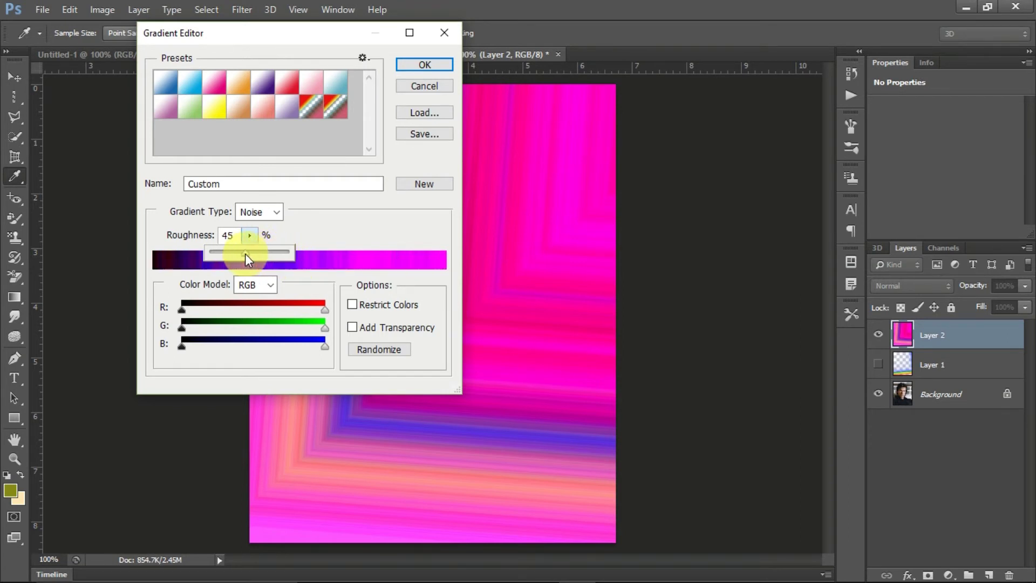
left_click(372, 243)
left_click(277, 212)
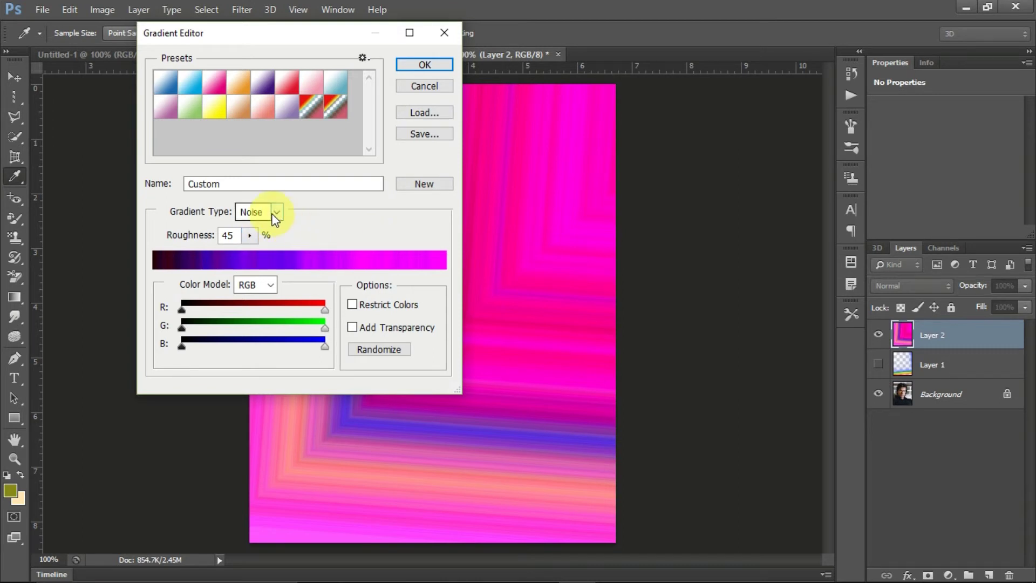
Switch the gradient type to Solid, try the smoothness setting, and close the Gradient Editor without applying the changes.
left_click(273, 227)
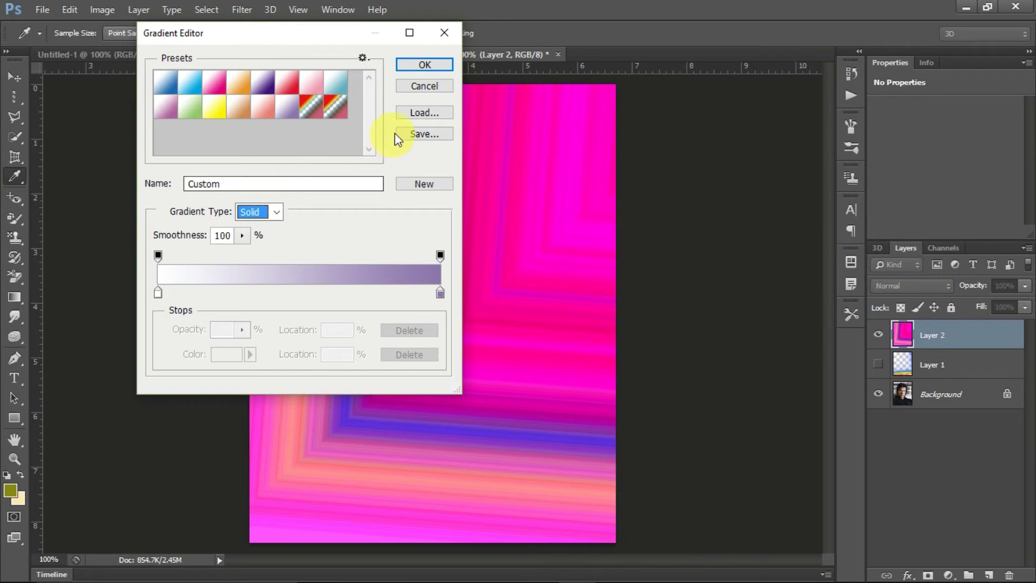
left_click_drag(314, 31, 398, 48)
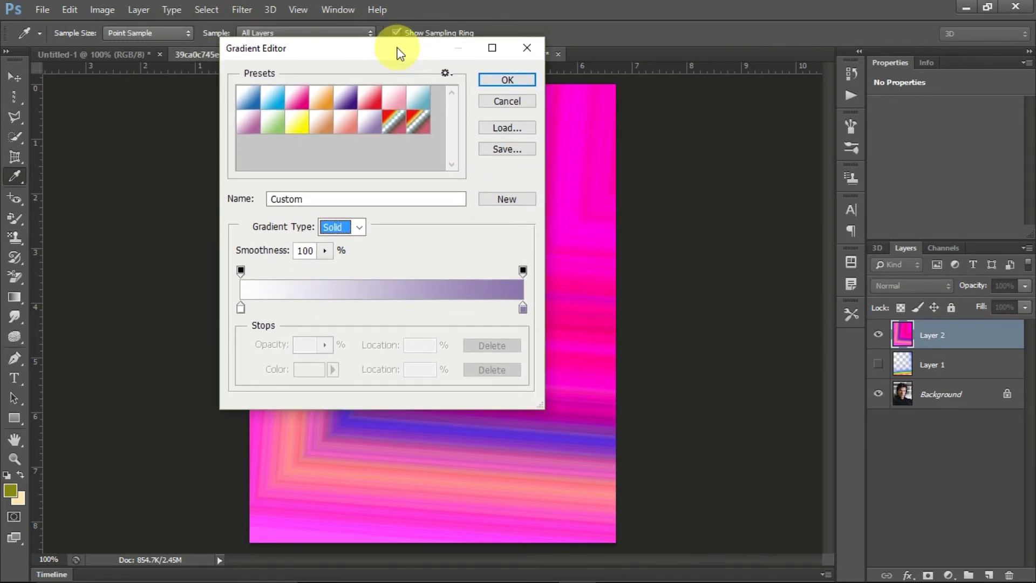
left_click(325, 251)
mouse_move(322, 267)
left_mouse_down()
mouse_move(273, 270)
mouse_move(325, 273)
left_mouse_up()
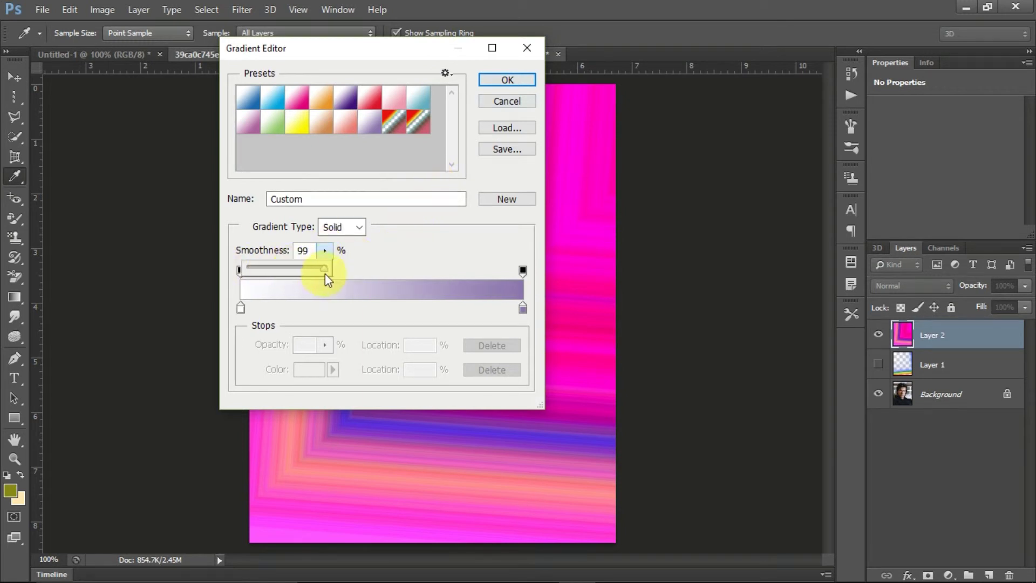
left_click(413, 264)
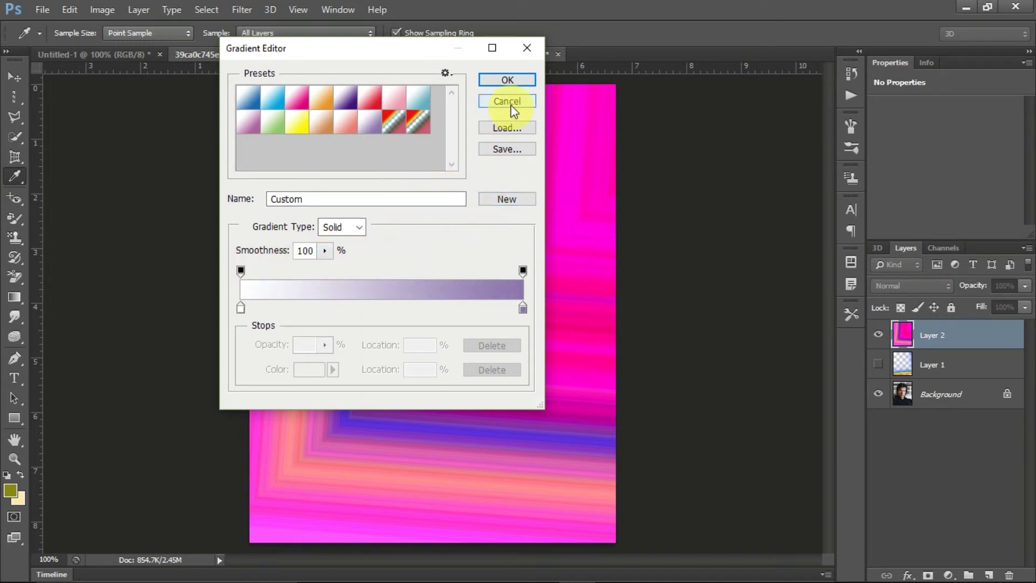
left_click(528, 47)
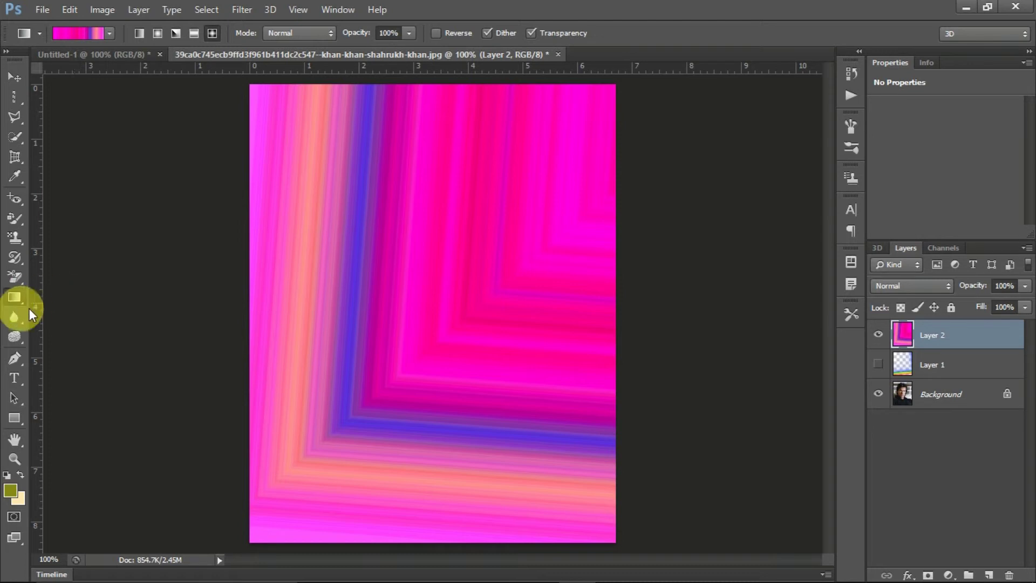
Activate the Paint Bucket tool and add a new empty layer to the Untitled-1 document.
left_click_drag(24, 297, 45, 306)
left_click(47, 308)
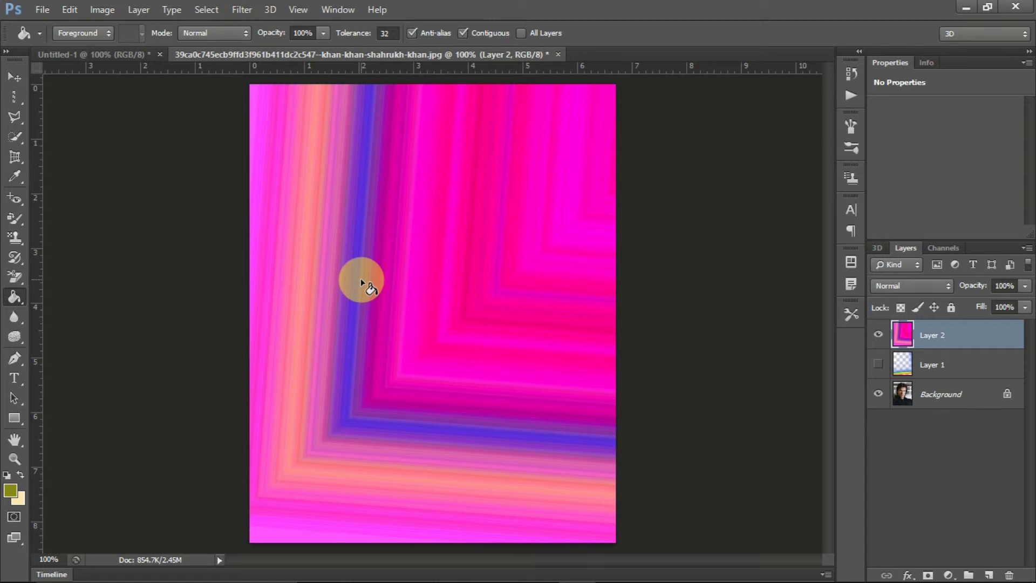
left_click(137, 57)
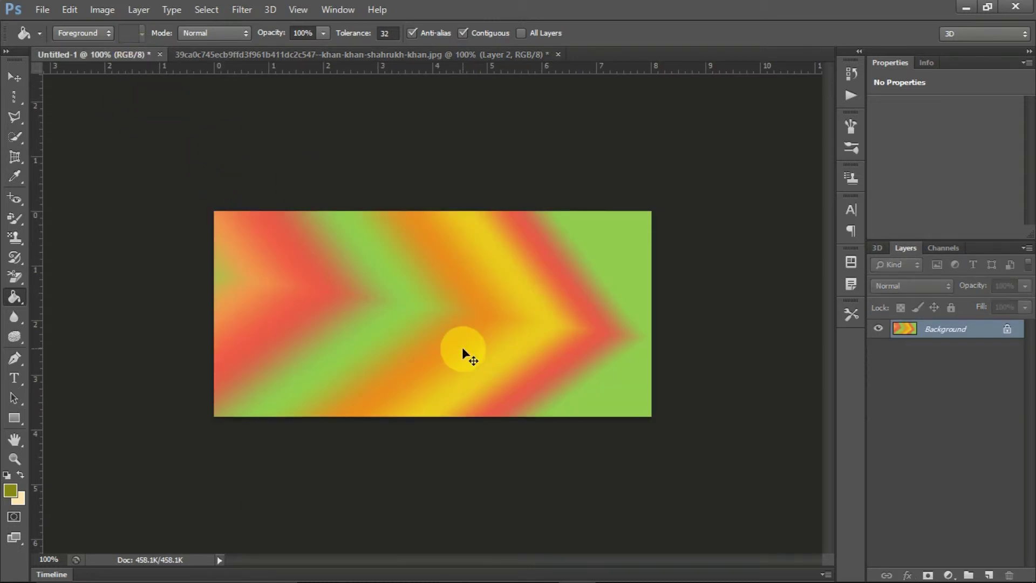
key("ctrl+n")
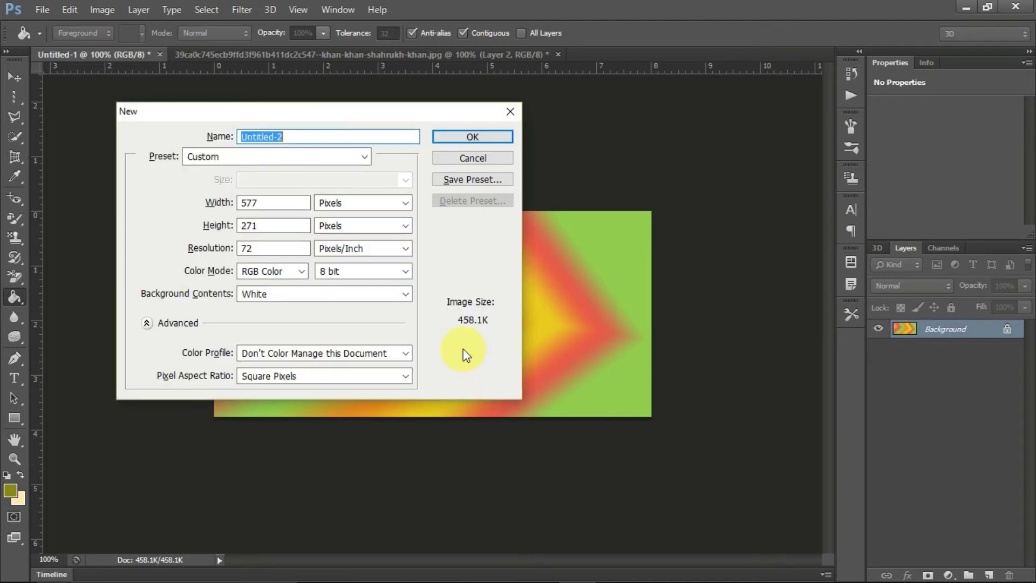
left_click(510, 112)
left_click(989, 575)
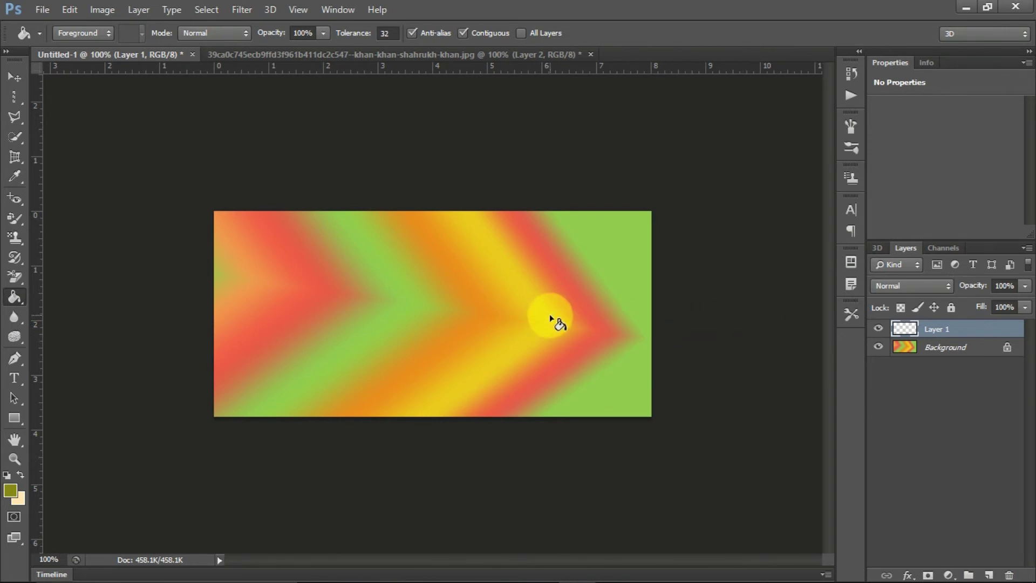
Create a new white 577 × 271 pixel RGB document and fill its background with the olive foreground colour.
key("ctrl+n")
key("Return")
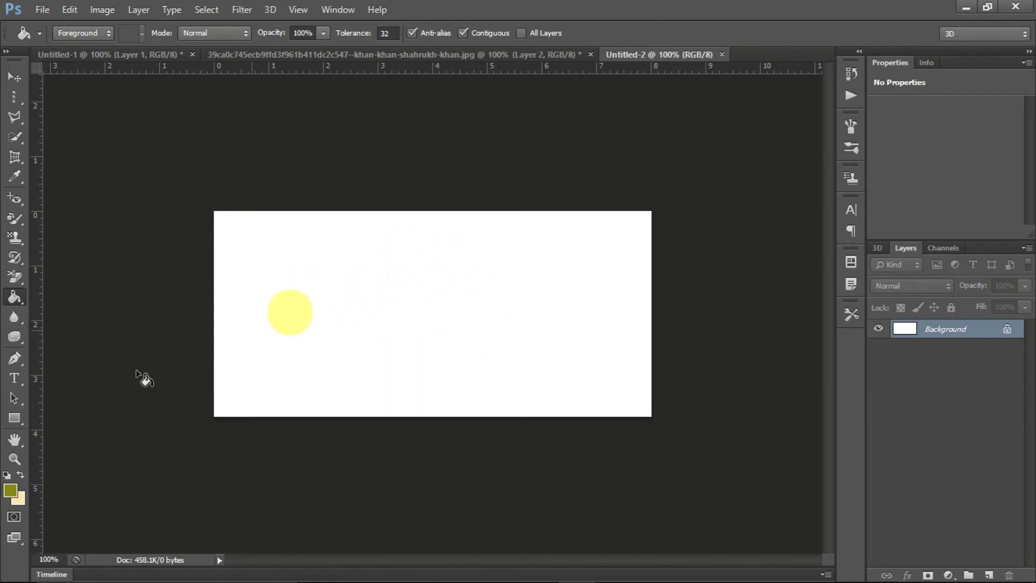
left_click(366, 350)
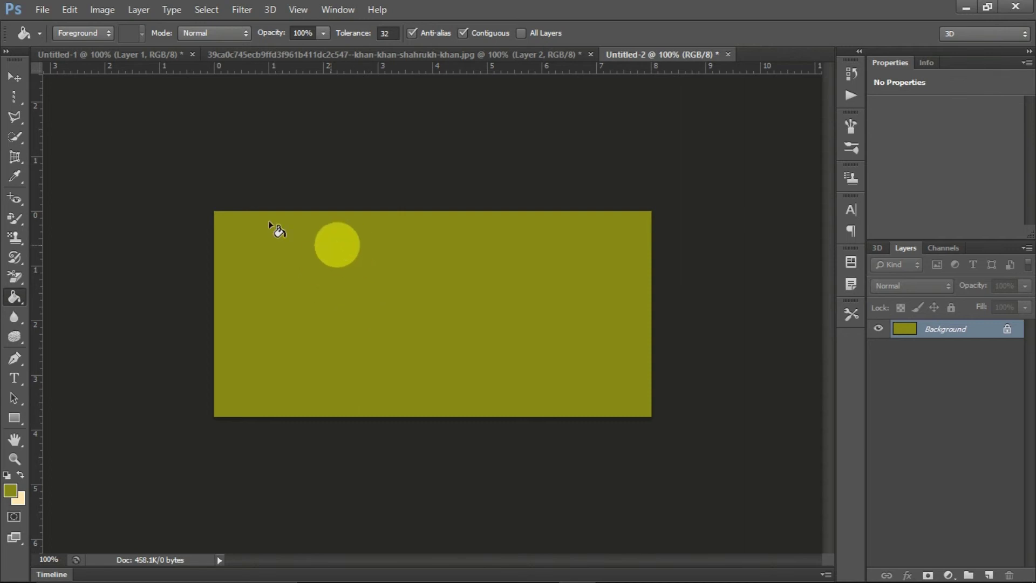
With Foreground as the fill source, set the foreground colour to muted blue #454a87 and fill the background with it.
left_click(92, 37)
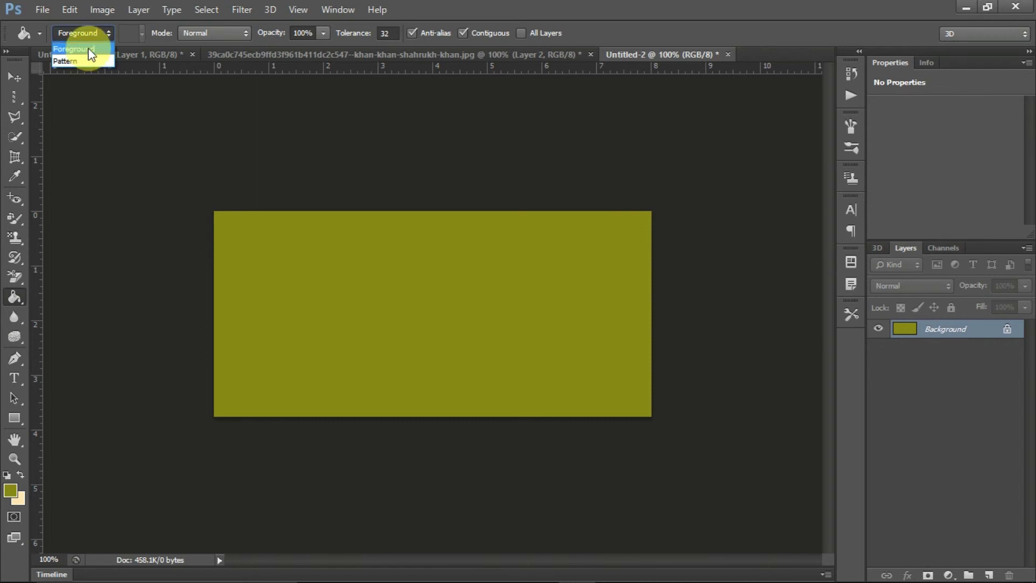
left_click(88, 50)
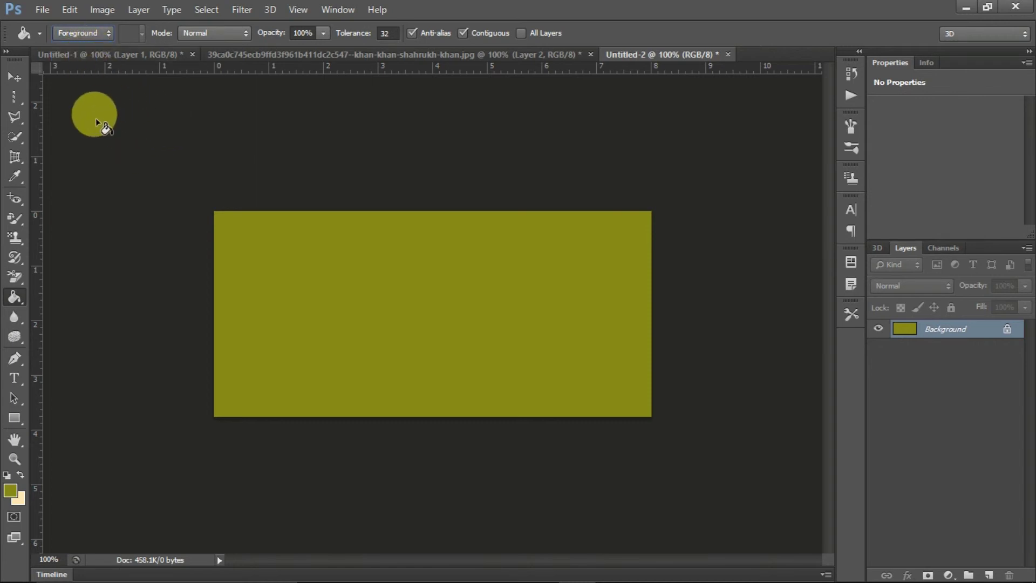
left_click(9, 494)
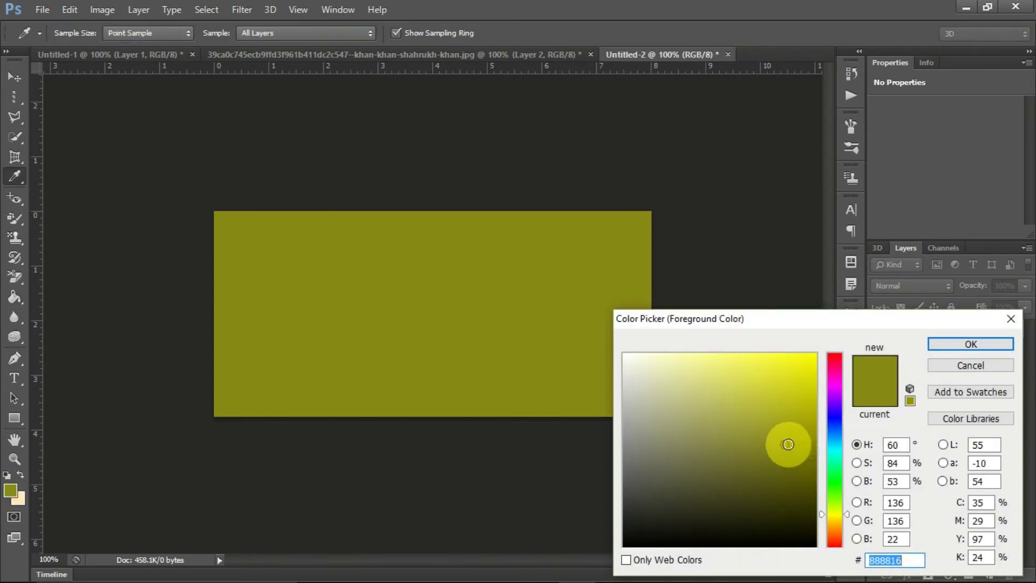
left_click(717, 444)
left_click(830, 420)
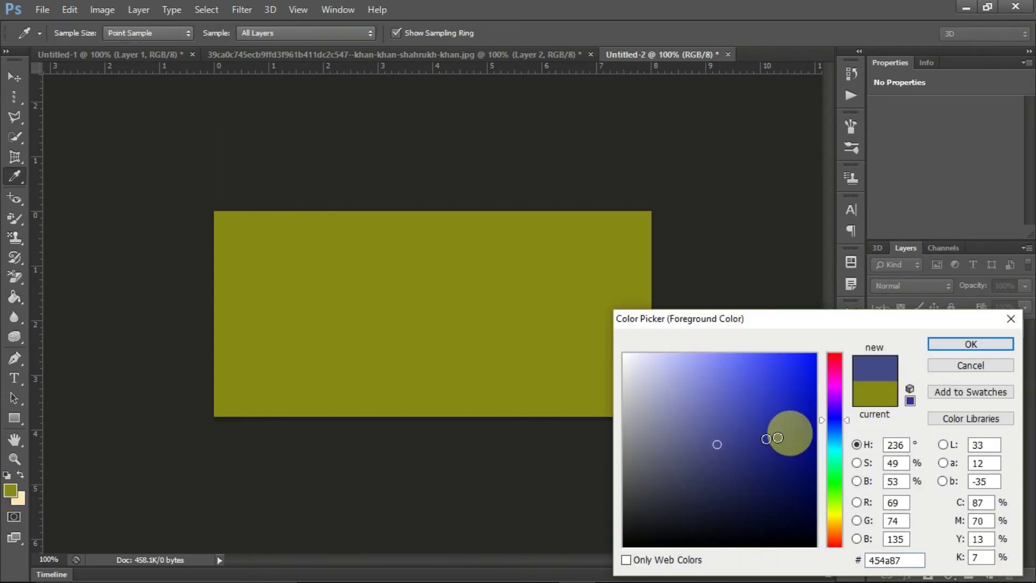
left_click(934, 347)
key("g")
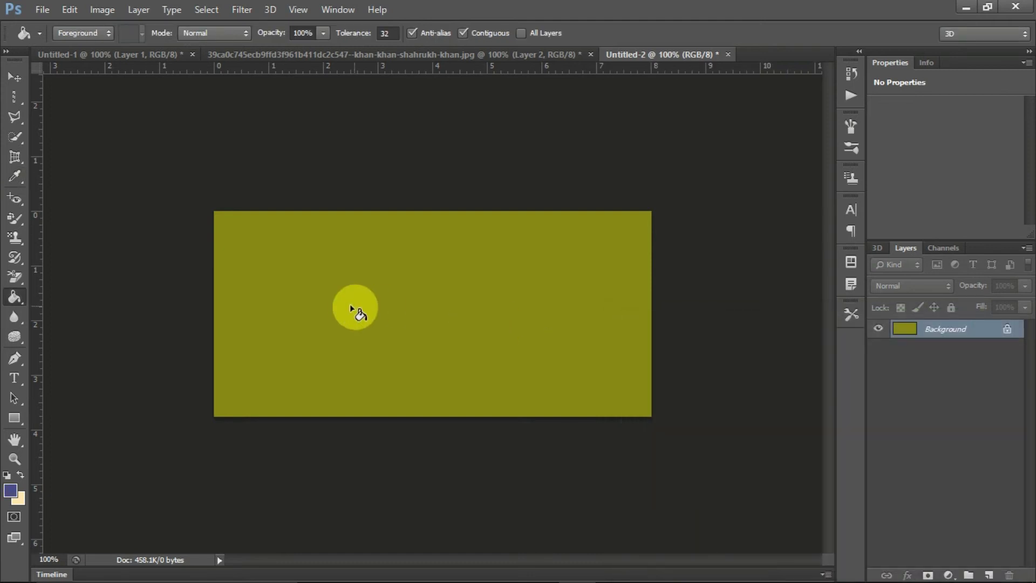
left_click(392, 299)
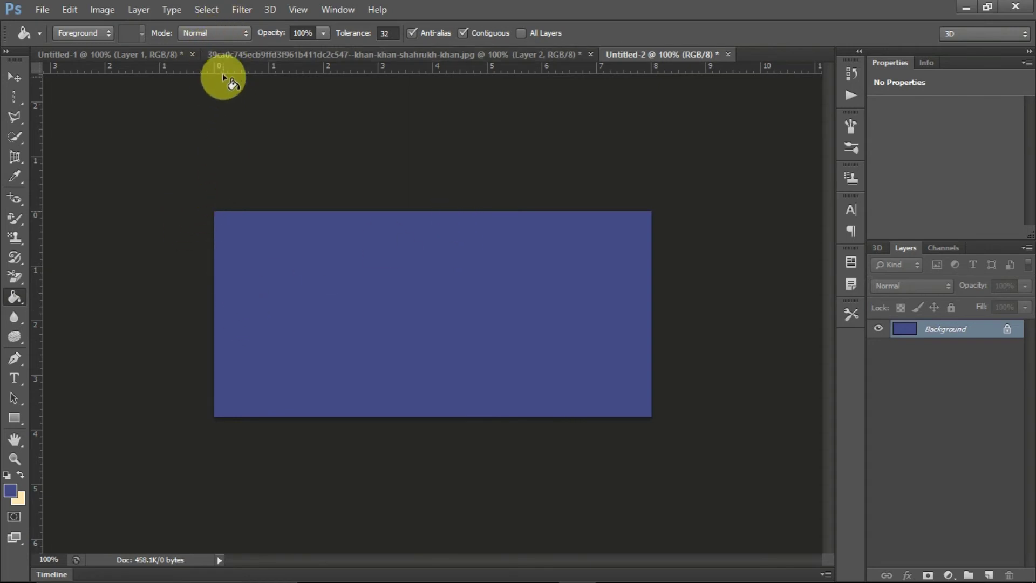
left_click(221, 34)
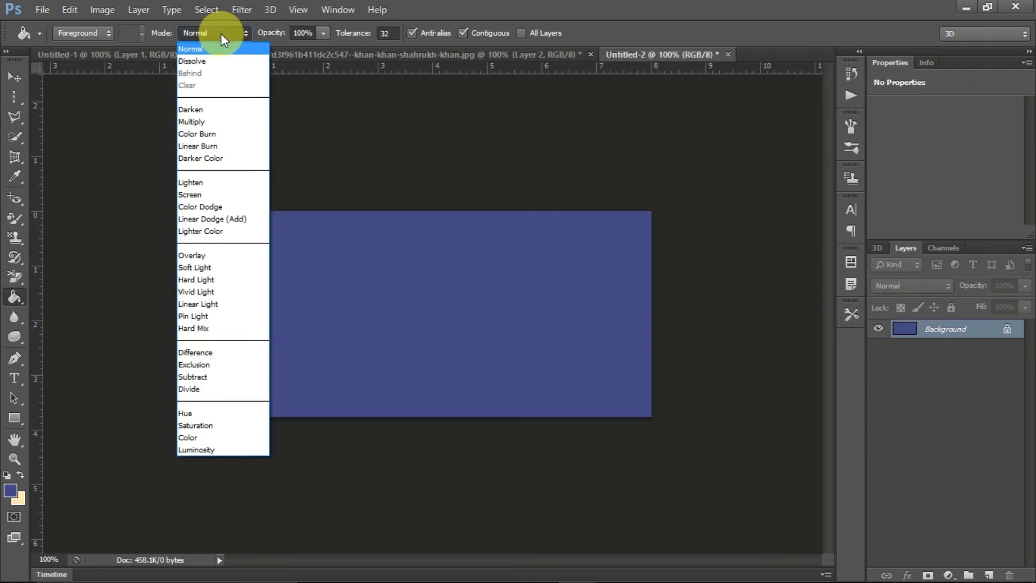
left_click(222, 34)
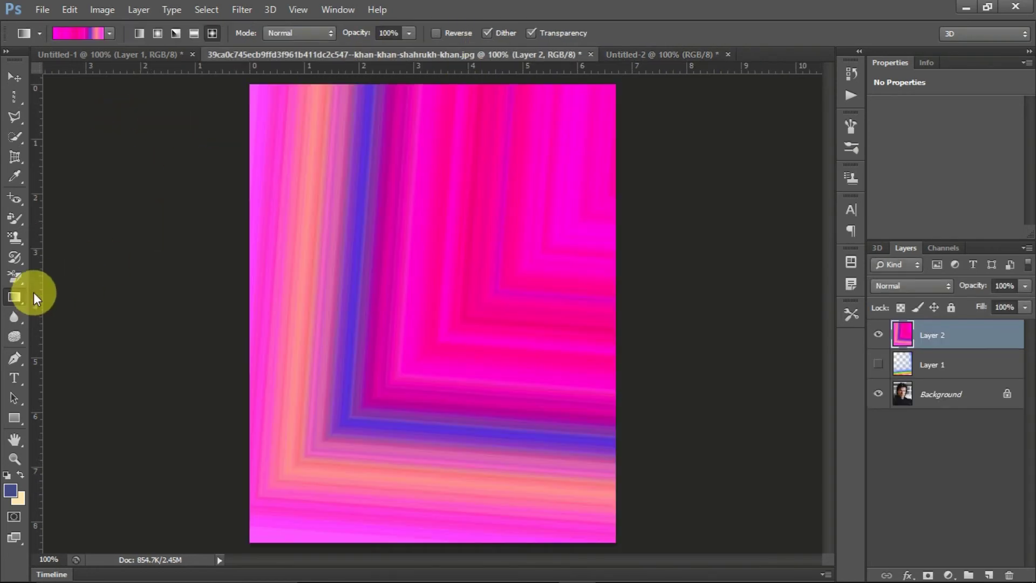
Activate the Paint Bucket tool in the photo document and create another white 577 × 271 pixel RGB document.
right_click(18, 301)
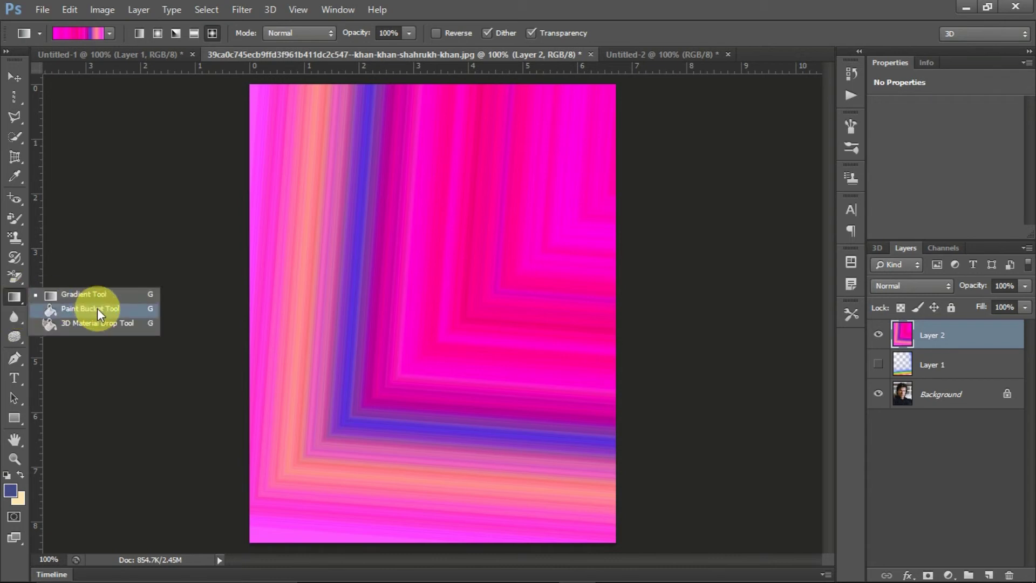
left_click(97, 309)
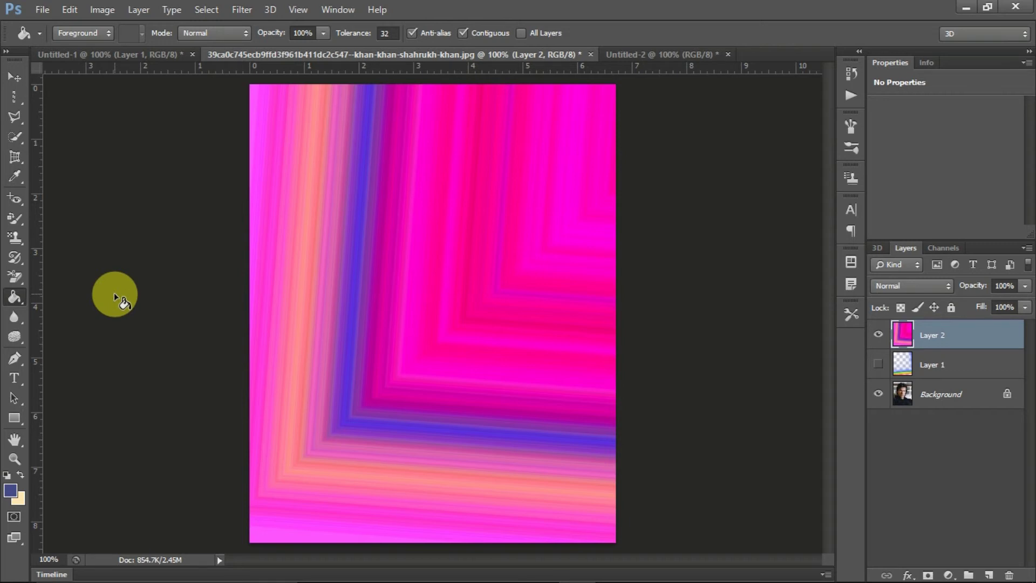
key("ctrl+n")
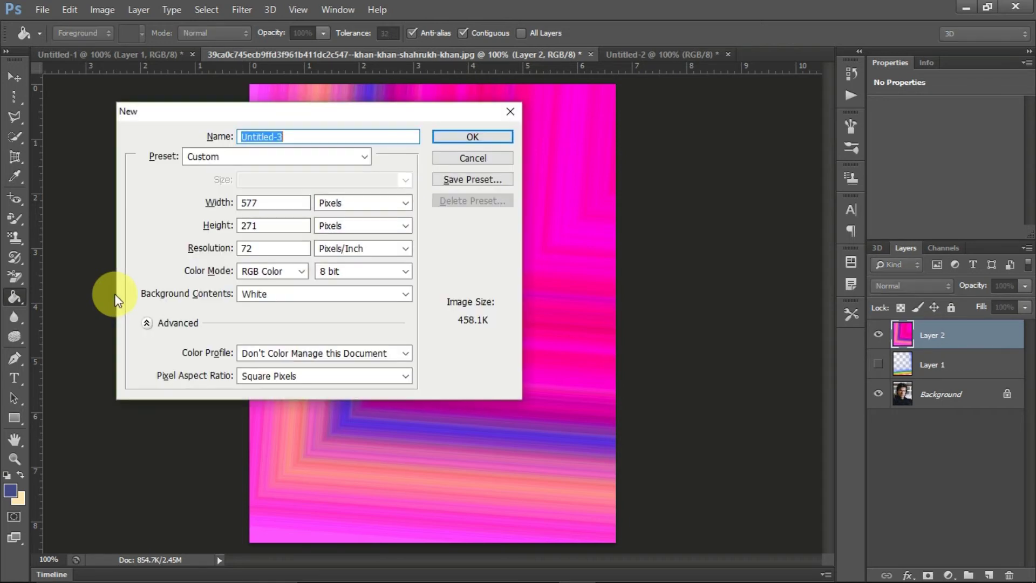
key("Return")
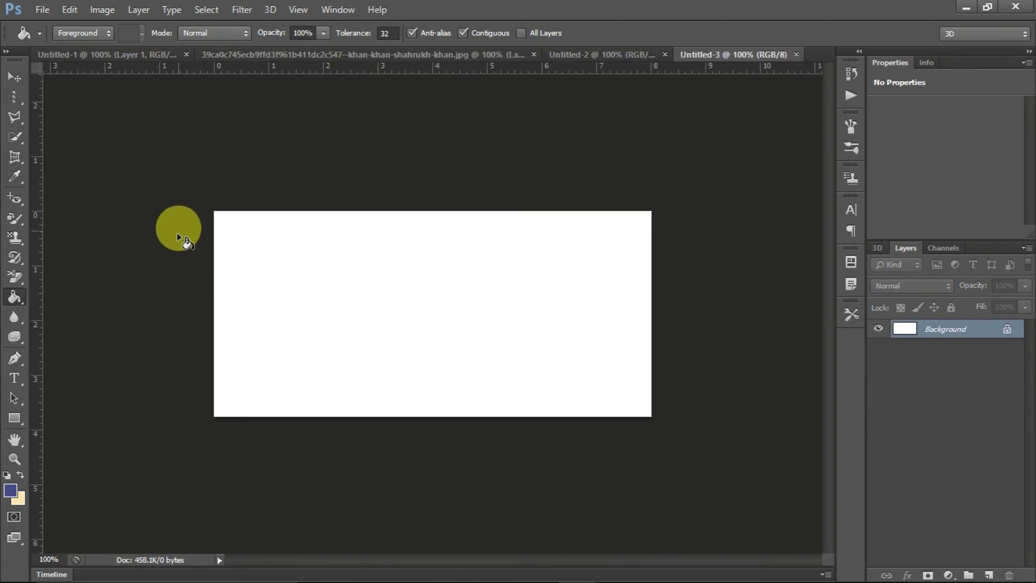
Keep Foreground as the fill source, set the foreground colour to teal #0e8382 and fill the white background with it.
left_click(100, 37)
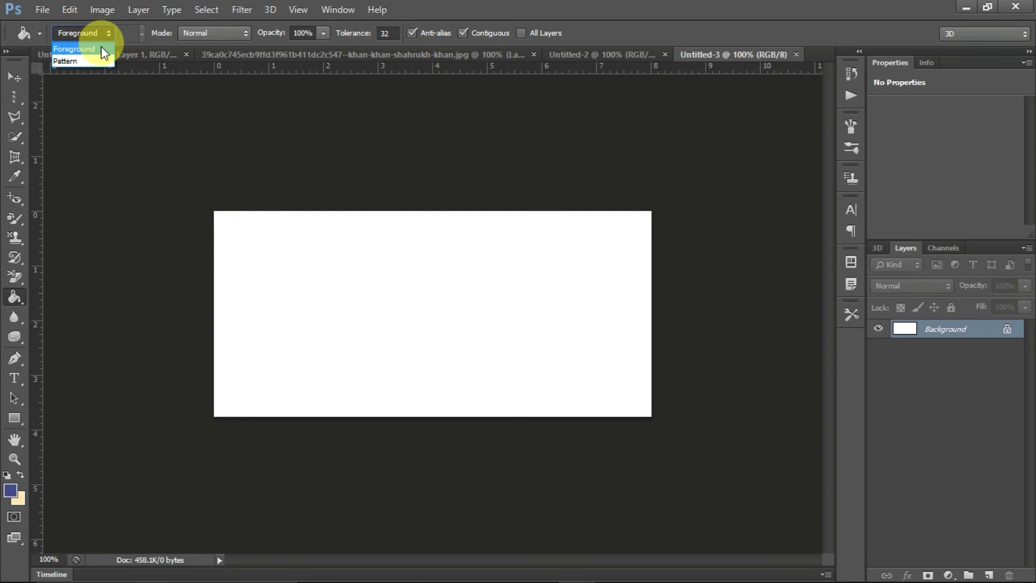
left_click(92, 49)
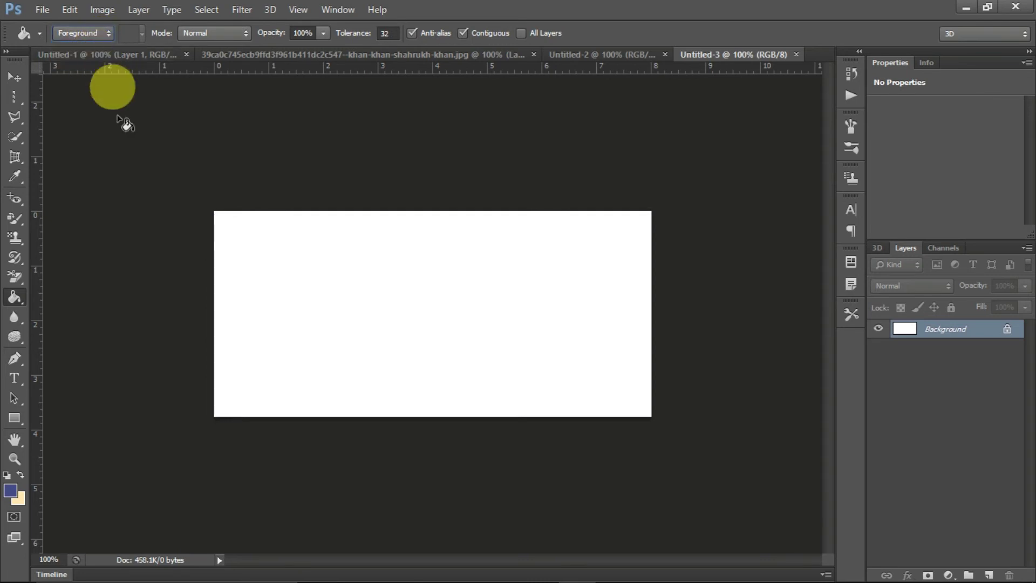
left_click(10, 490)
left_click(820, 452)
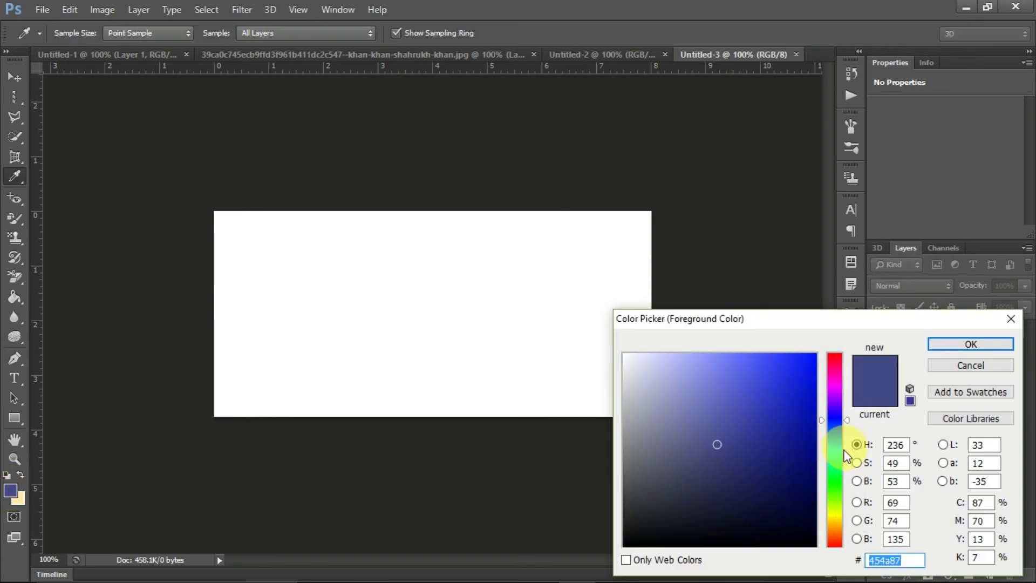
left_click_drag(714, 440, 795, 448)
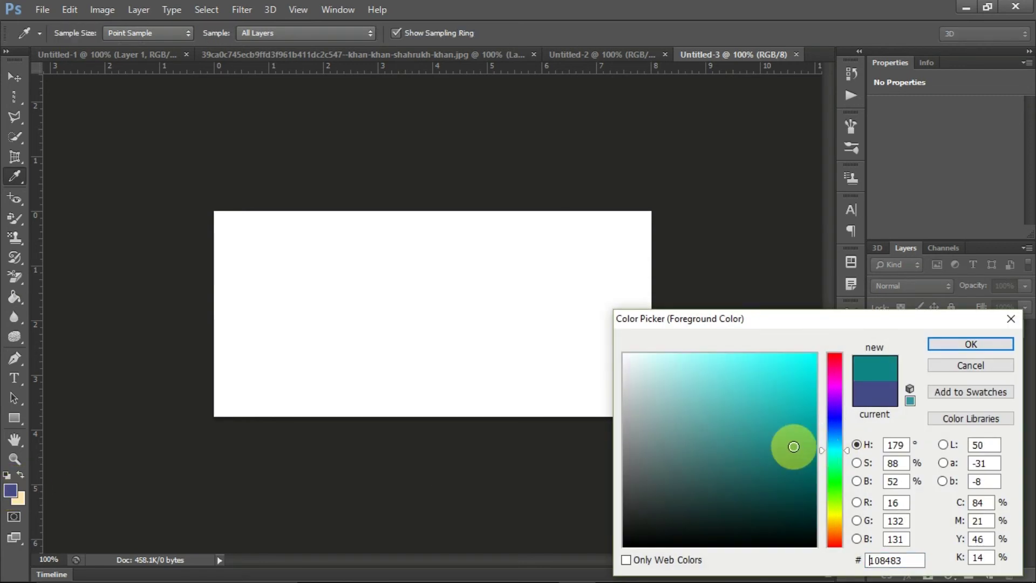
left_click(970, 344)
key("g")
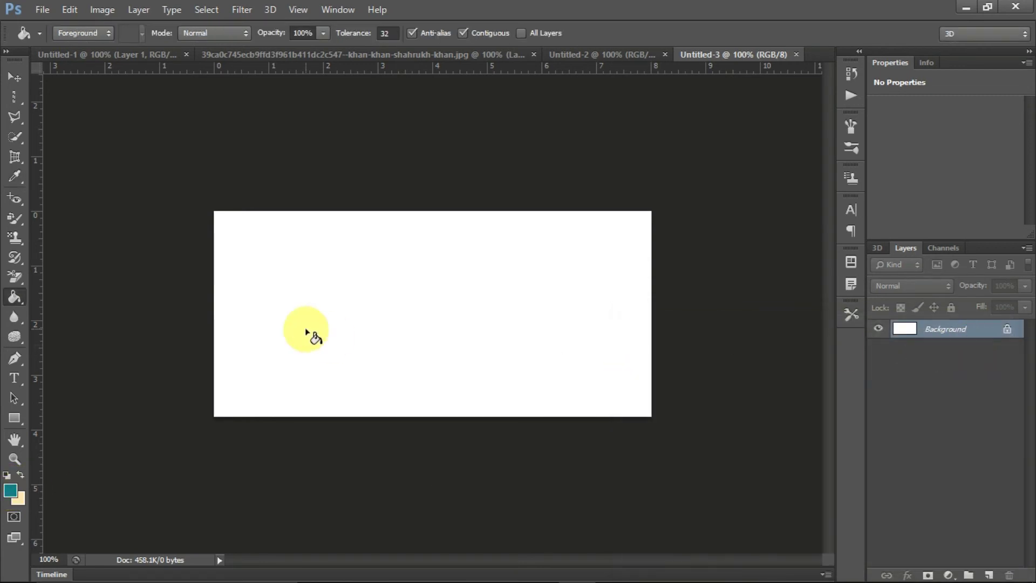
left_click(316, 335)
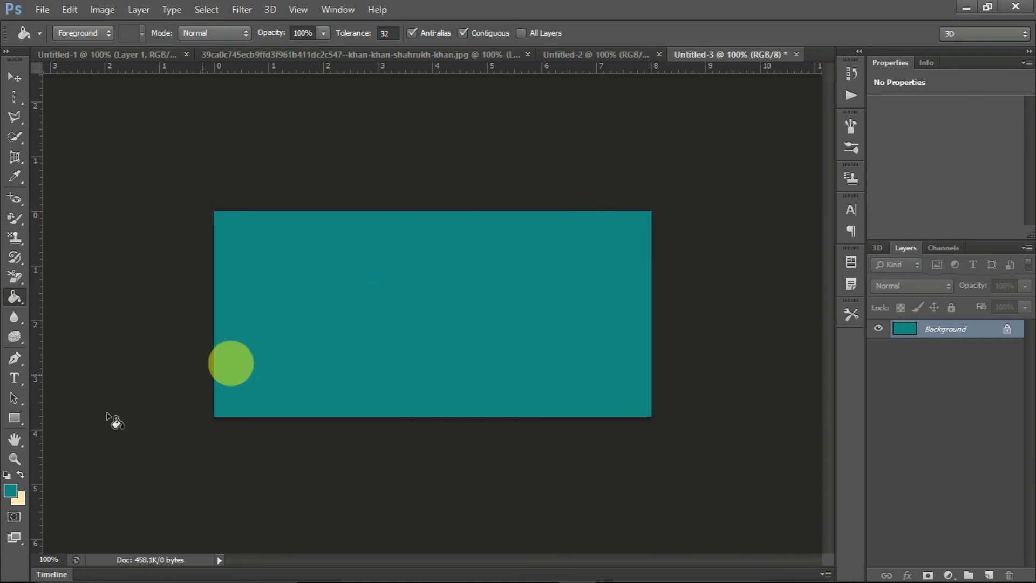
Set the foreground colour to near-black #0f1313 and fill the teal background with it.
left_click(11, 489)
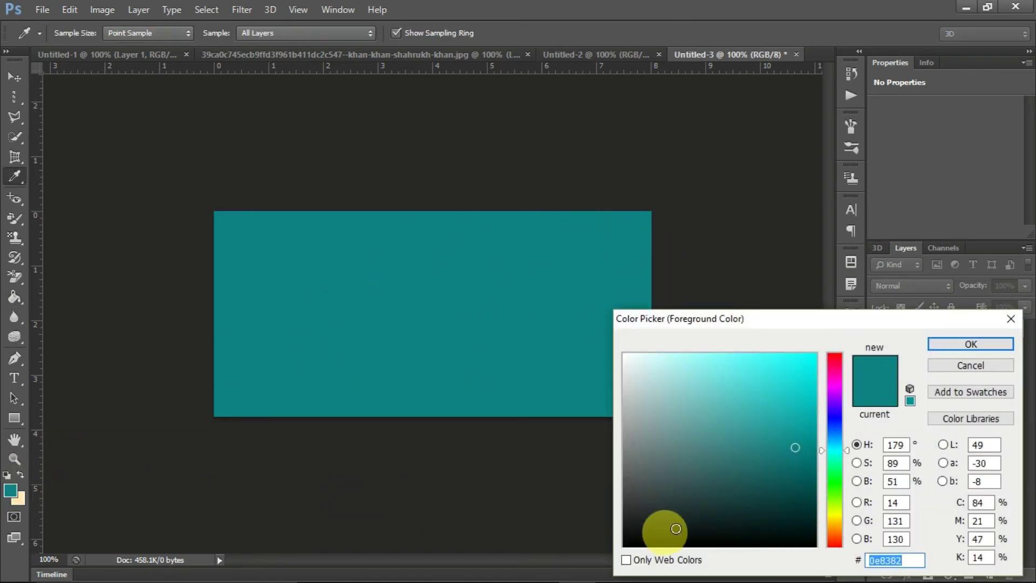
left_click(663, 533)
left_click(979, 348)
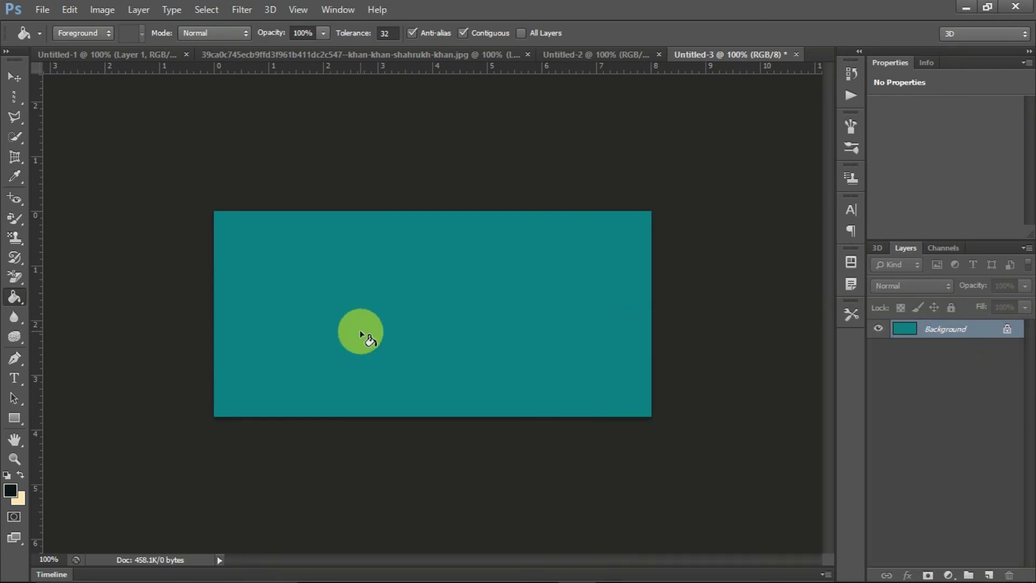
left_click(360, 329)
right_click(373, 305, "shift")
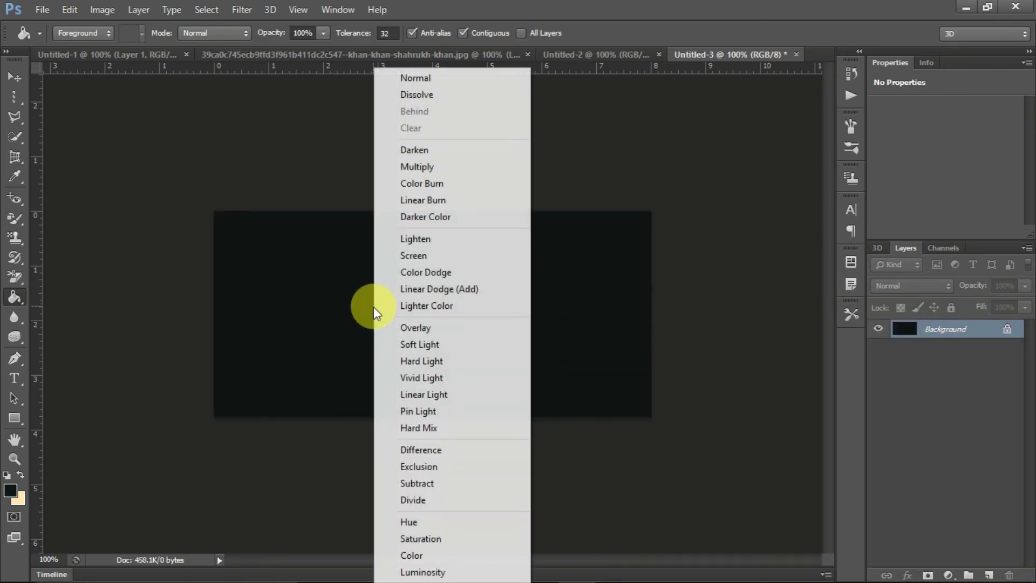
Set the foreground colour to very dark green #0f130f and fill the background of the near-black document with it.
left_click(9, 494)
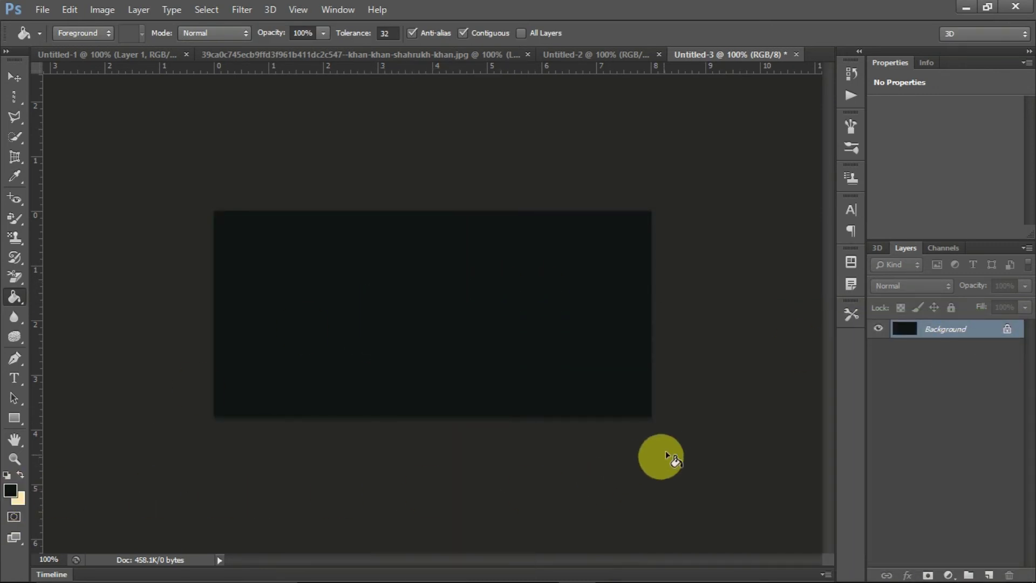
left_click(16, 493)
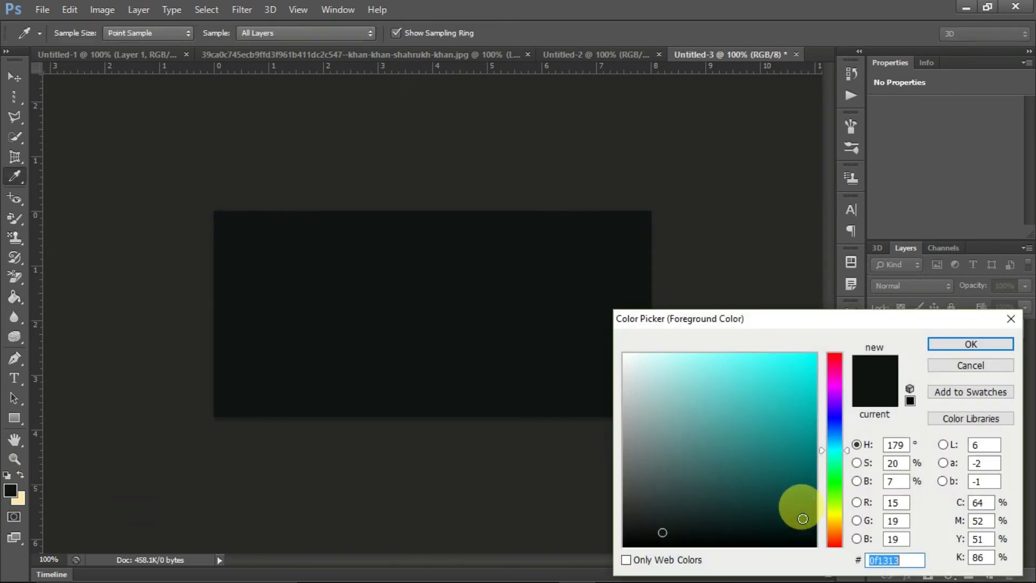
left_click(845, 482)
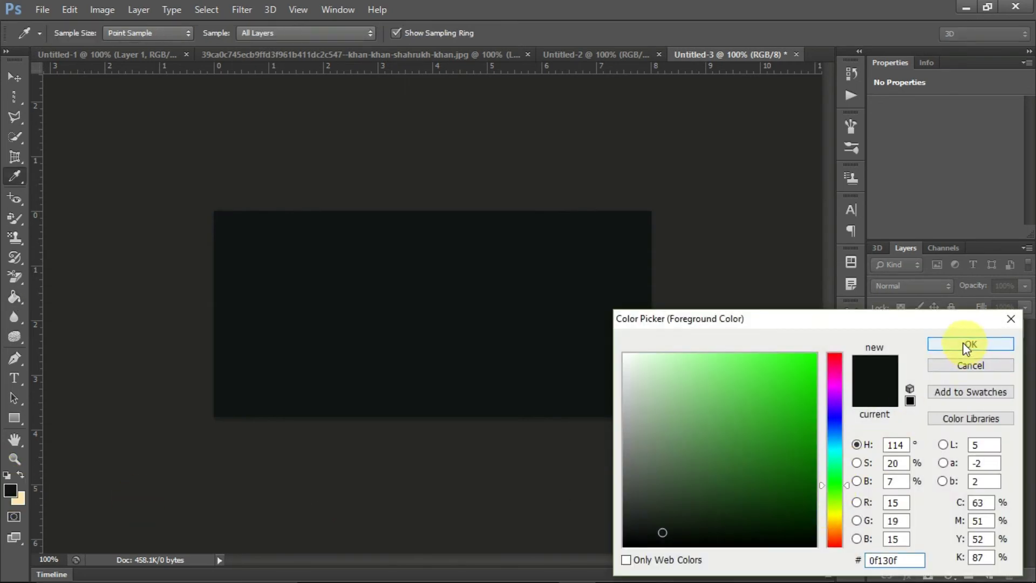
left_click(963, 344)
left_click(533, 342)
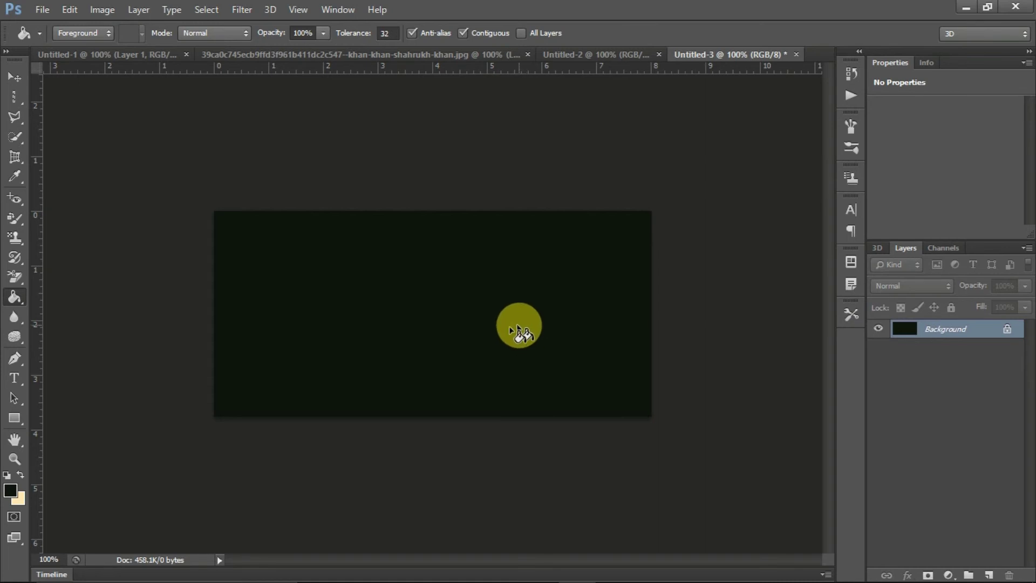
Set the foreground colour to bright green and fill the dark background with it.
left_click(11, 497)
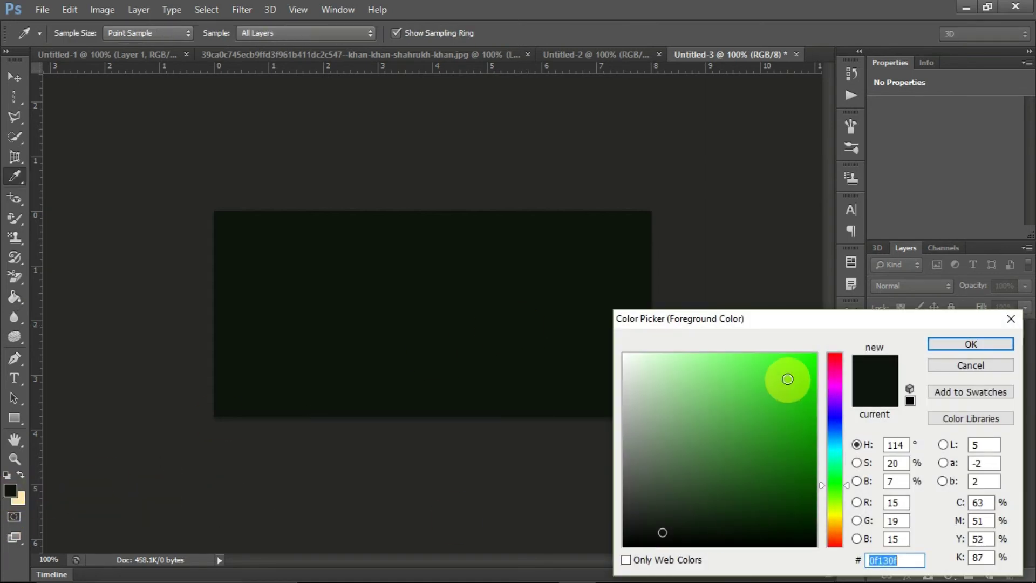
left_click(788, 379)
left_click(964, 344)
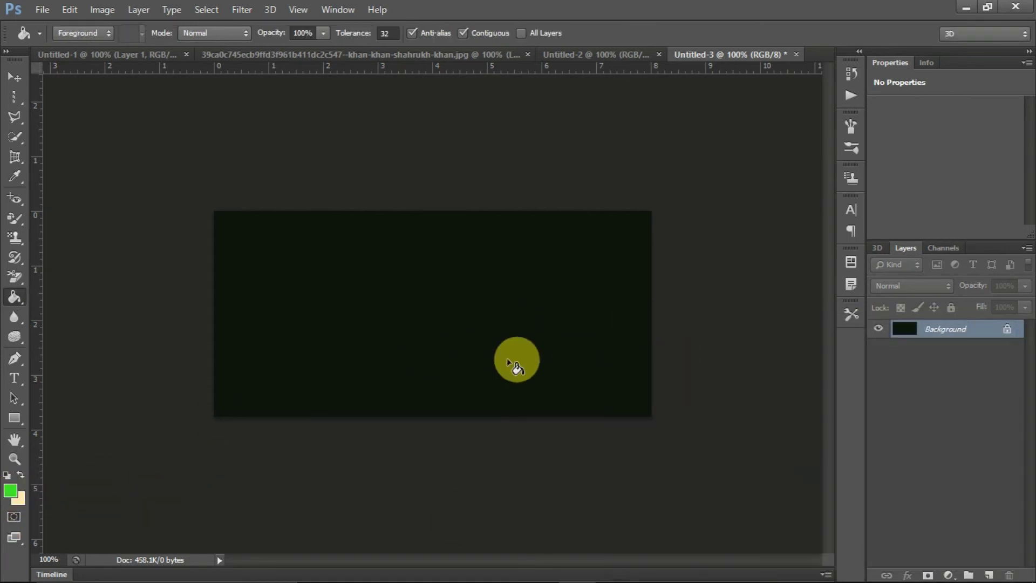
left_click(482, 338)
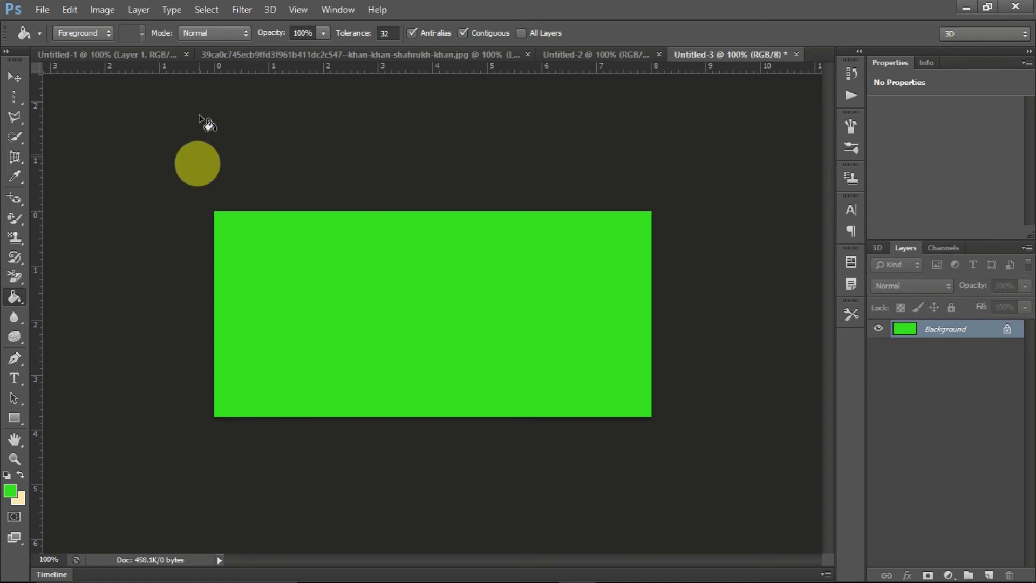
Fill the green background in Multiply mode, and refill it with the same green in Normal mode.
left_click(208, 34)
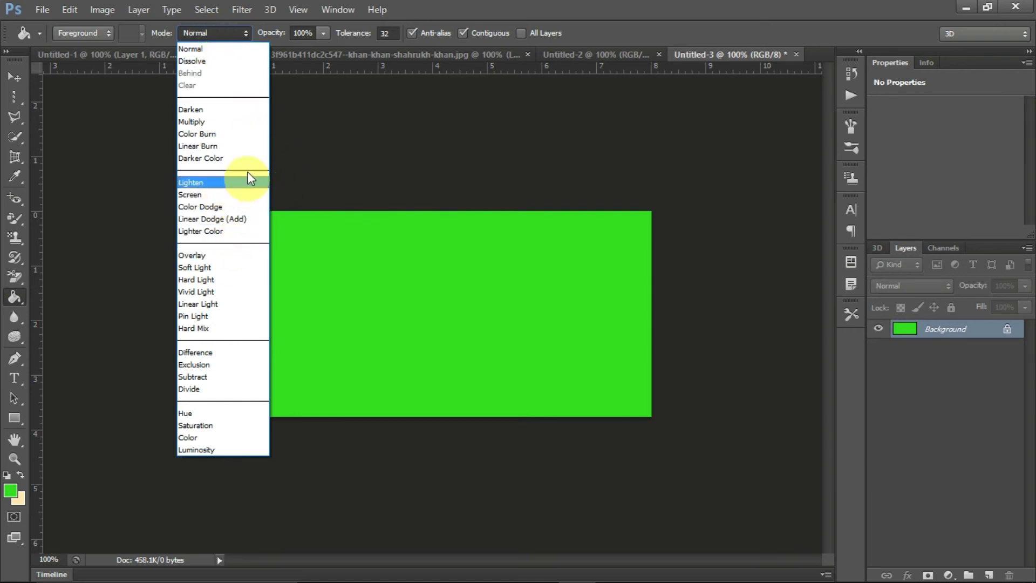
left_click(248, 123)
left_click(317, 295)
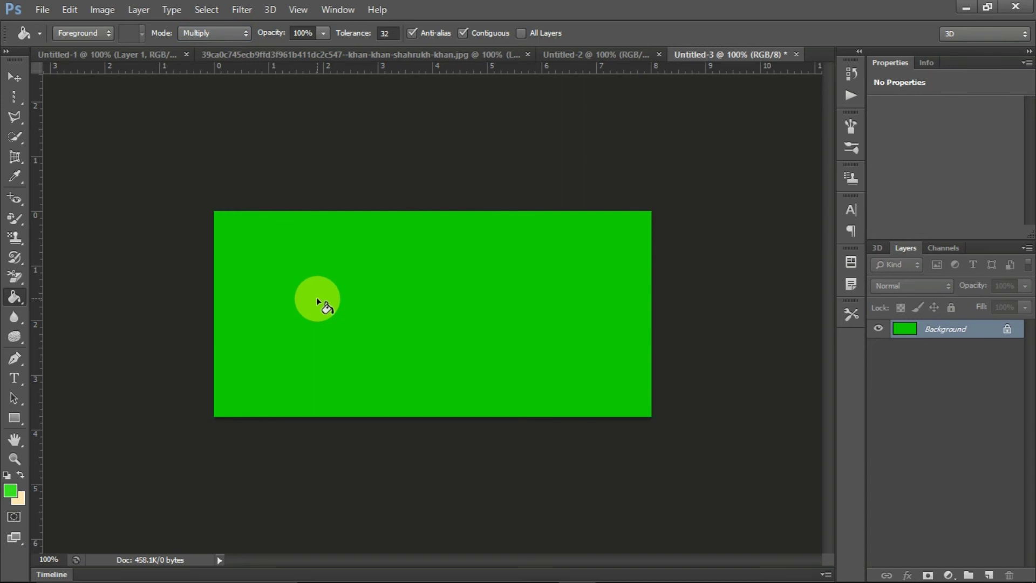
left_click(235, 37)
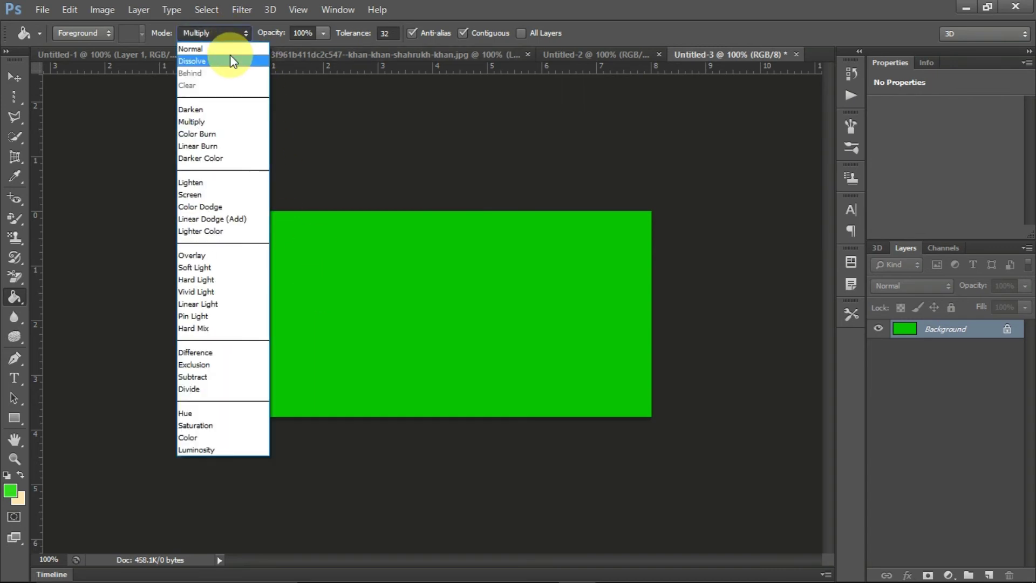
left_click(230, 53)
left_click(331, 247)
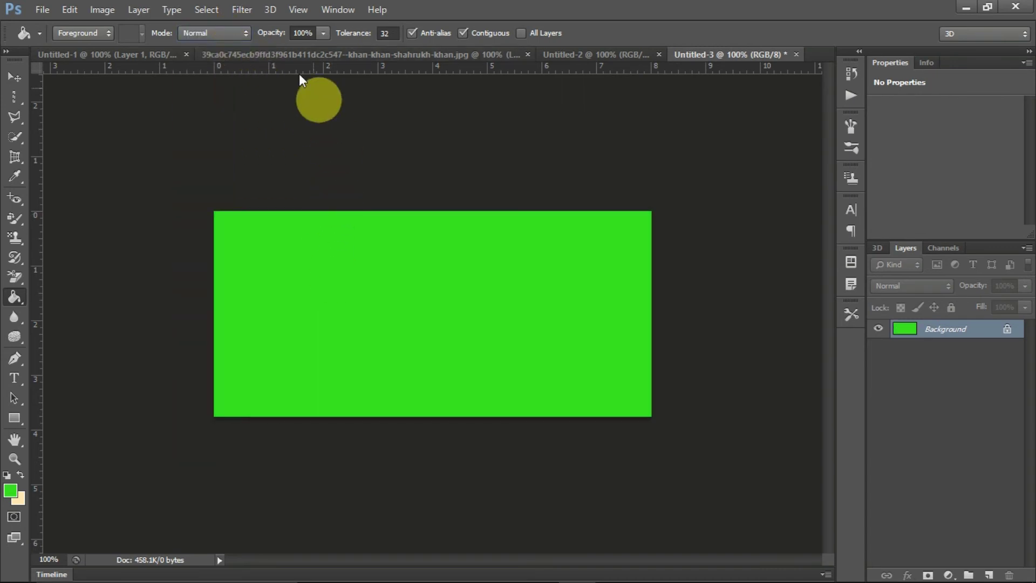
Lower the Paint Bucket opacity to 37% and restore it to 100%.
left_click(325, 35)
left_click_drag(324, 50, 275, 51)
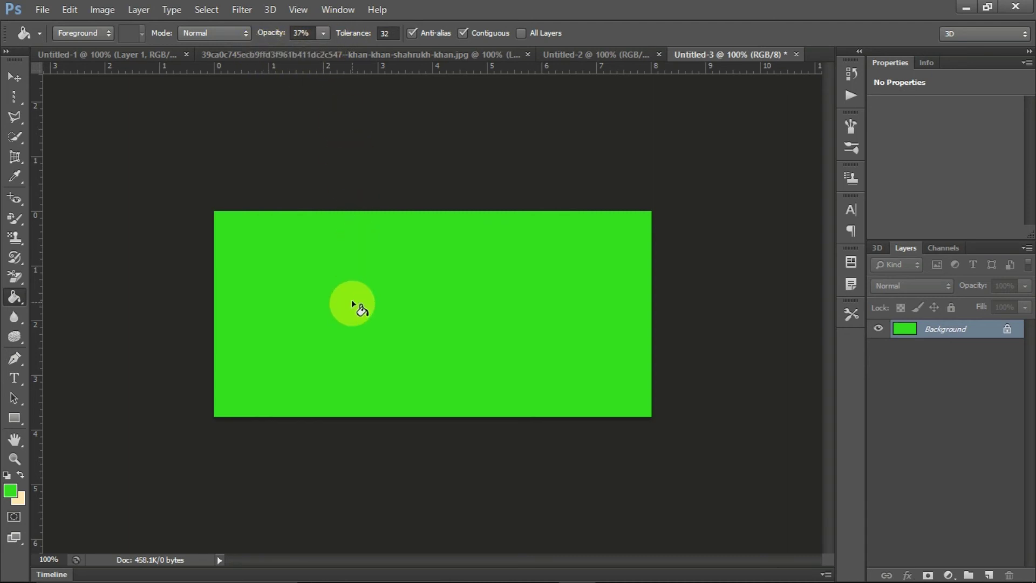
left_click(323, 34)
left_click_drag(274, 50, 325, 51)
Open the image 1200px-Farmer_in_Pakistan and fill its sky with the green foreground colour.
left_click(42, 10)
left_click(80, 38)
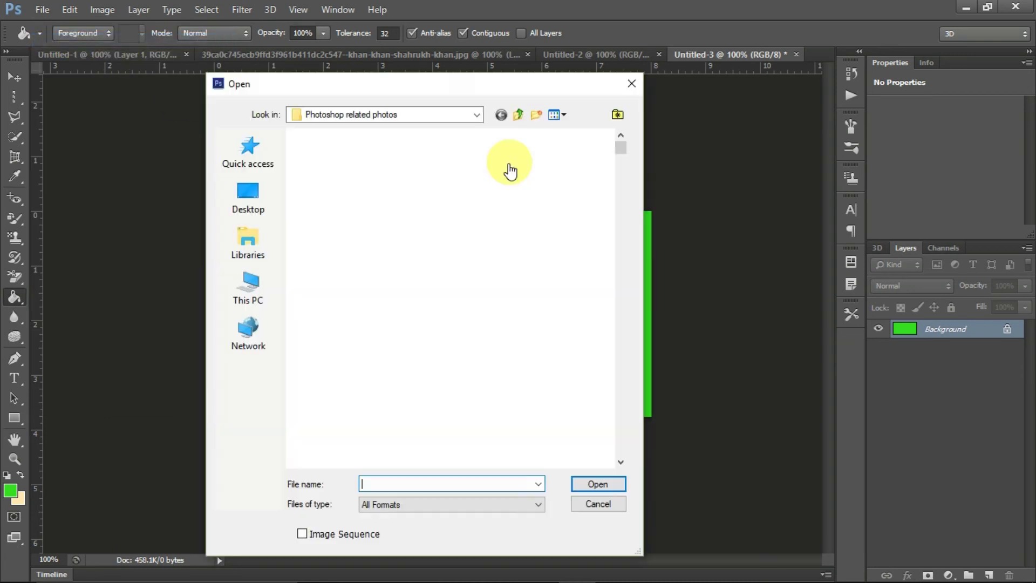
scroll(564, 278, "down", 15)
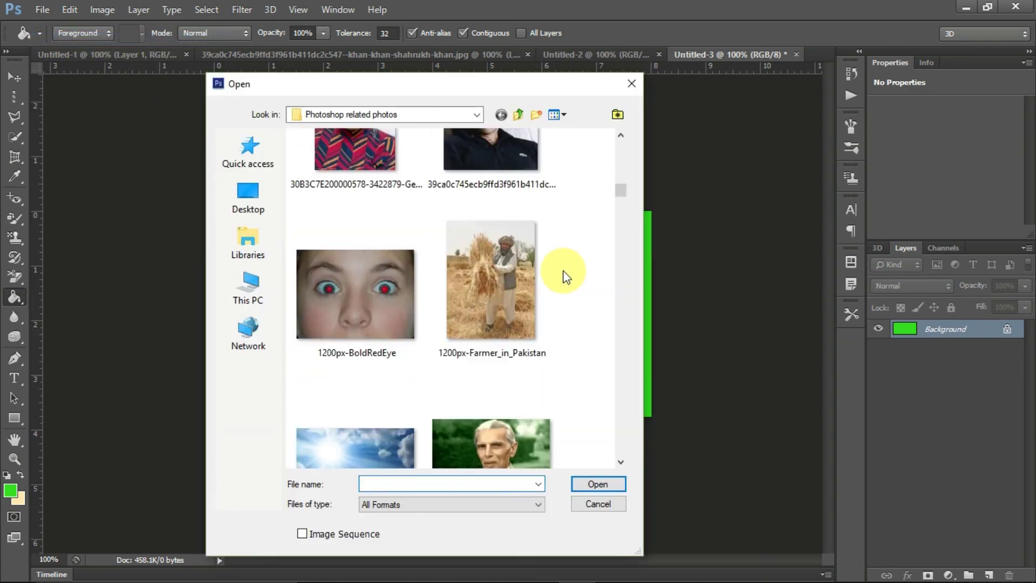
double_click(513, 275)
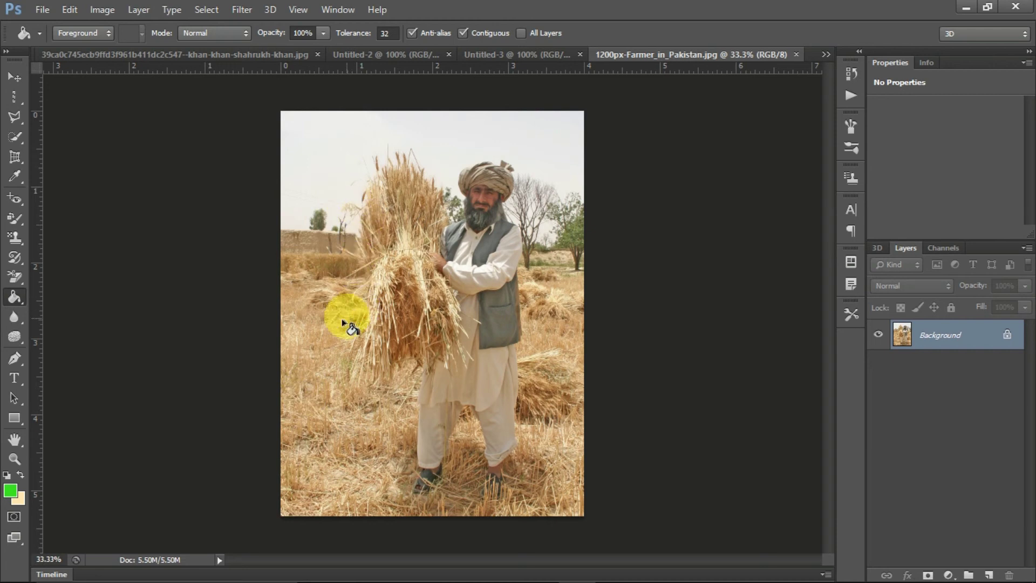
left_click(316, 137)
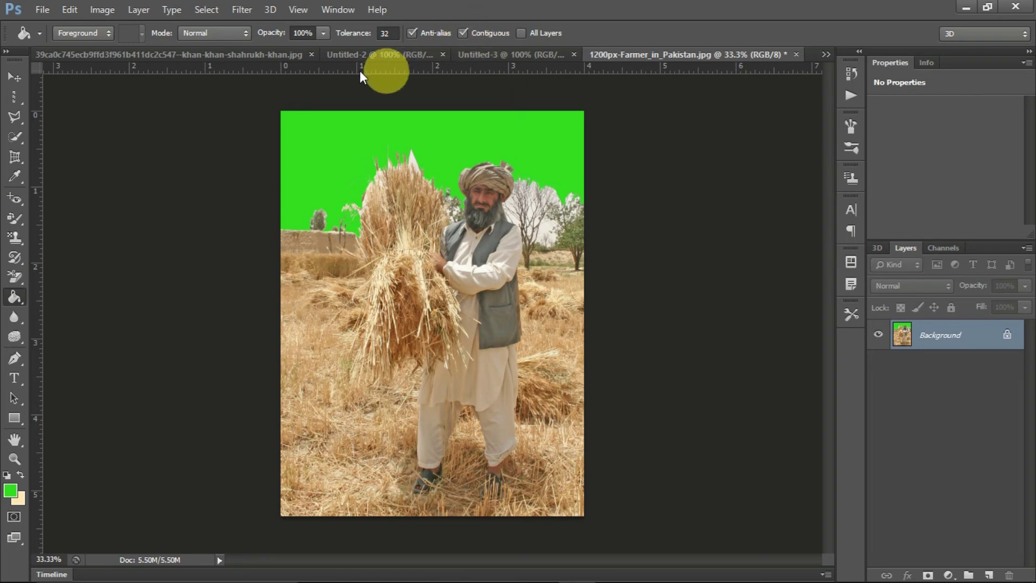
Undo the green sky fill and refill the sky with the Paint Bucket opacity set to 37%.
left_click(322, 33)
left_click_drag(324, 46, 274, 49)
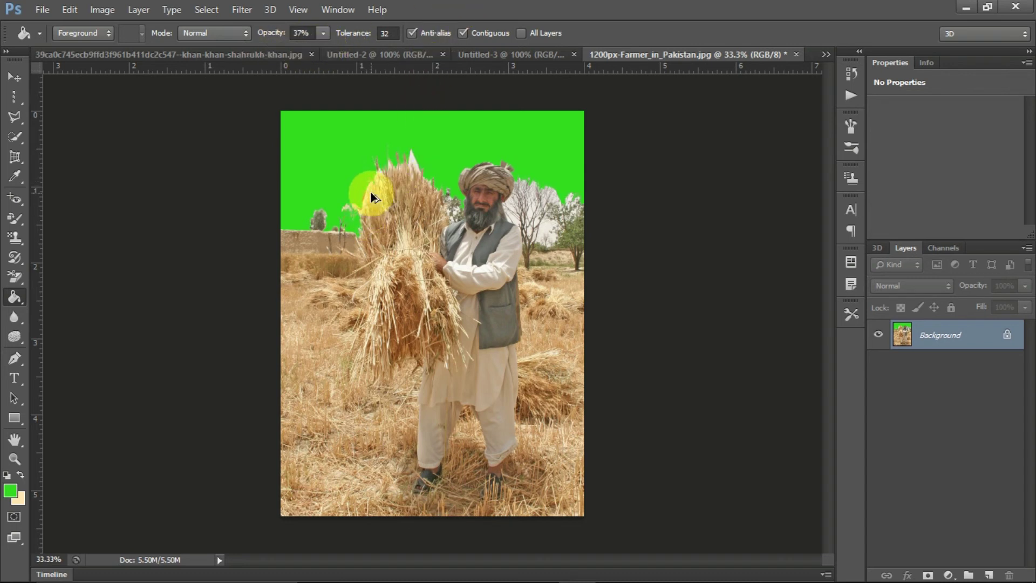
key("ctrl+z")
left_click(323, 168)
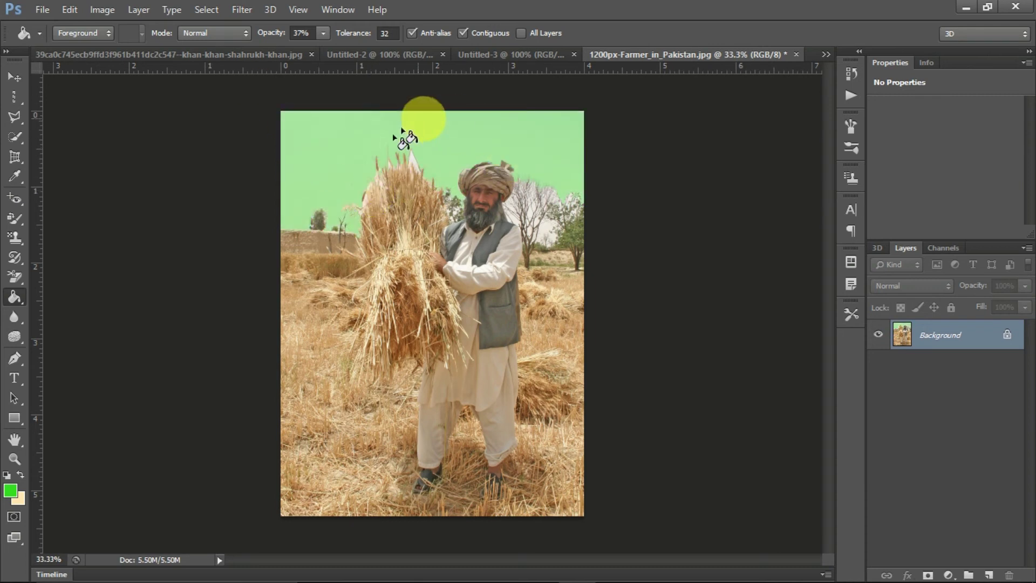
Set the Paint Bucket opacity to 100% and the tolerance to 60, and fill the sky with green again.
left_click(323, 36)
left_click_drag(323, 51, 421, 50)
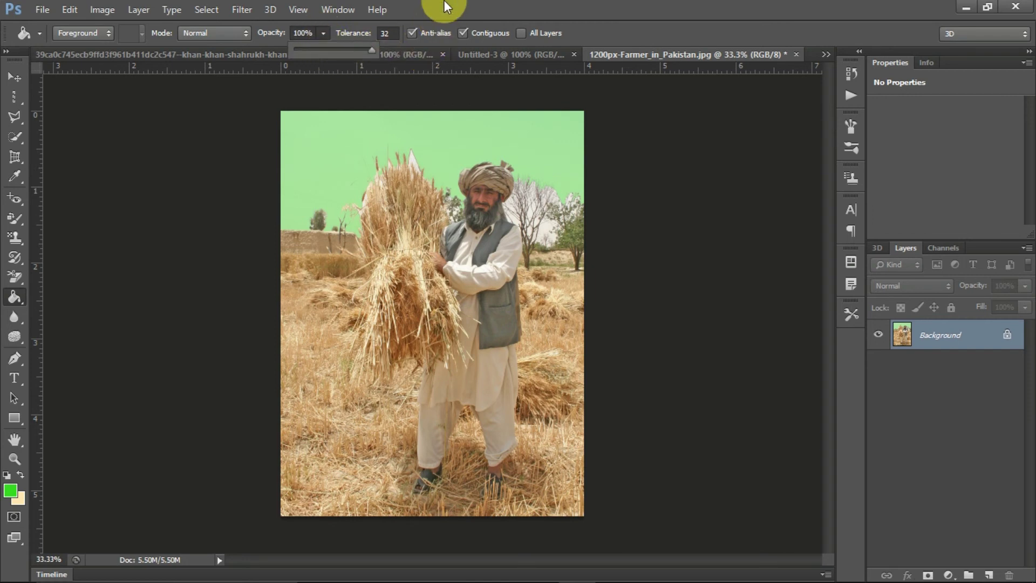
left_click(387, 33)
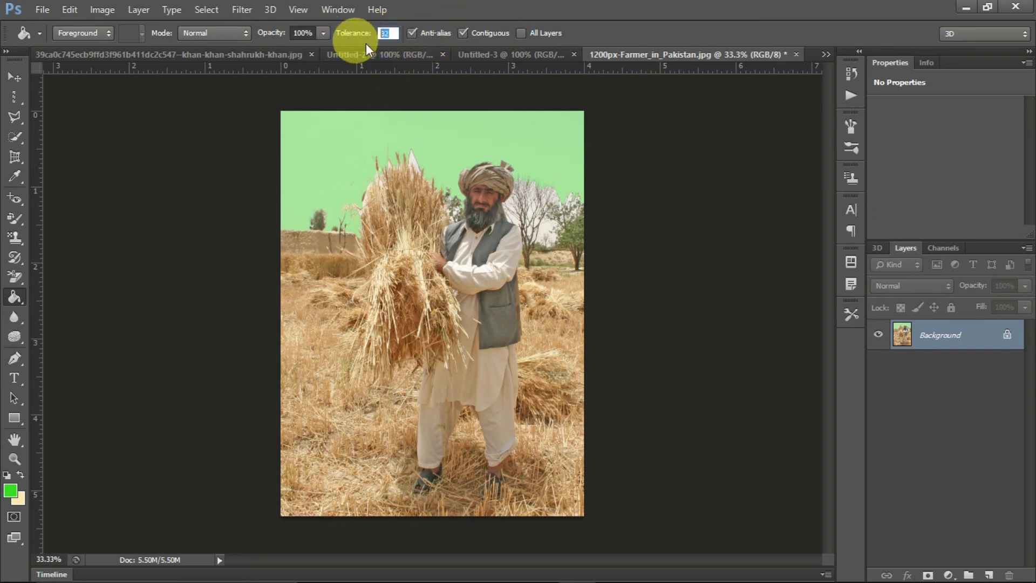
type("60")
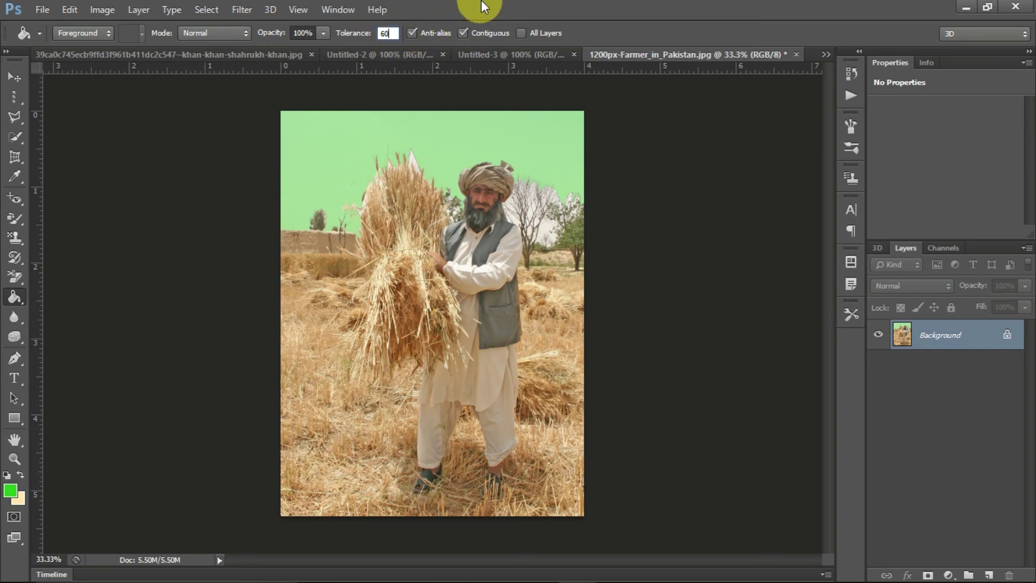
left_click(328, 175)
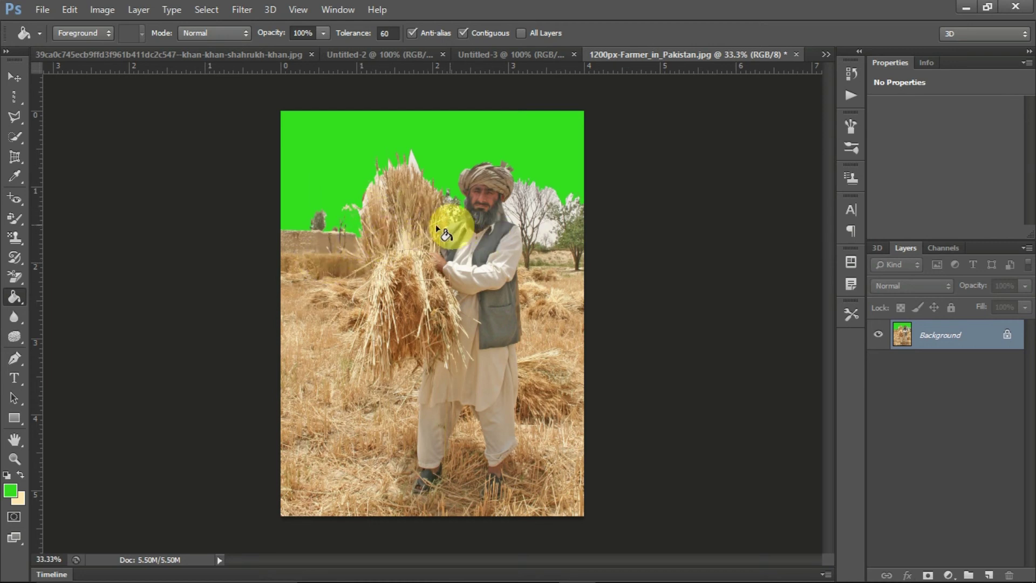
Try a tolerance of 30, revert the entry and undo the last green sky fill.
double_click(389, 33)
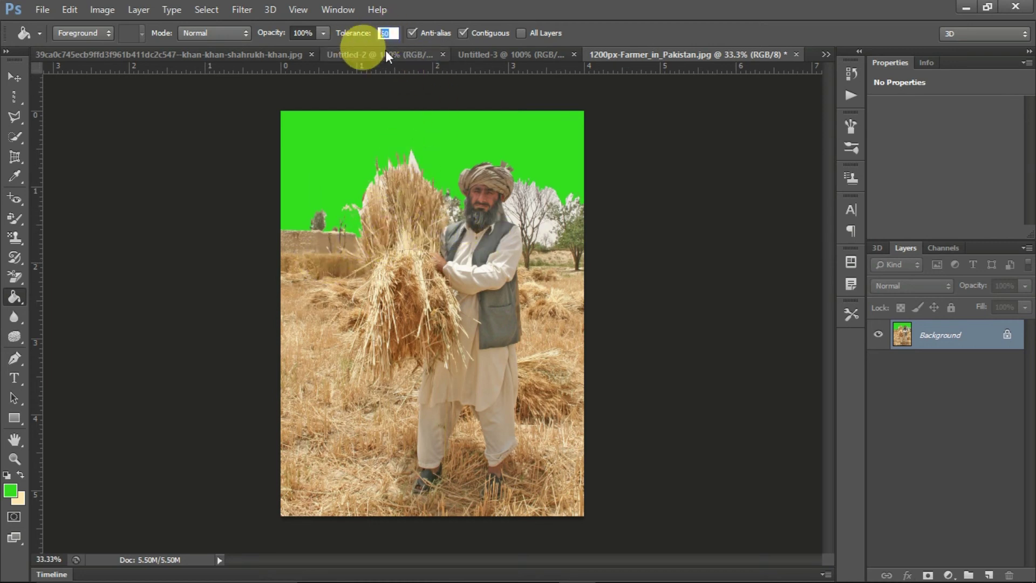
type("30")
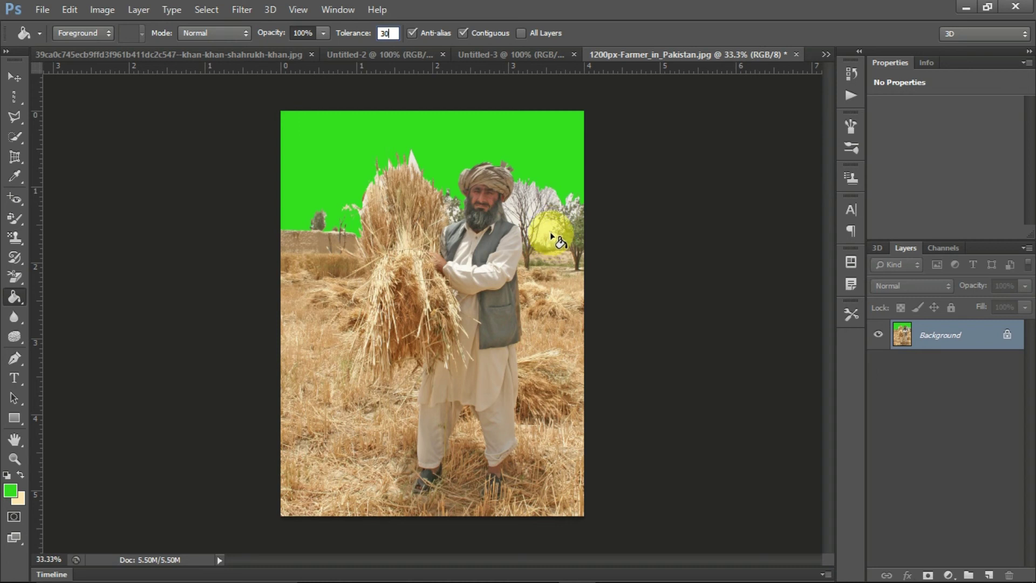
key("ctrl+z")
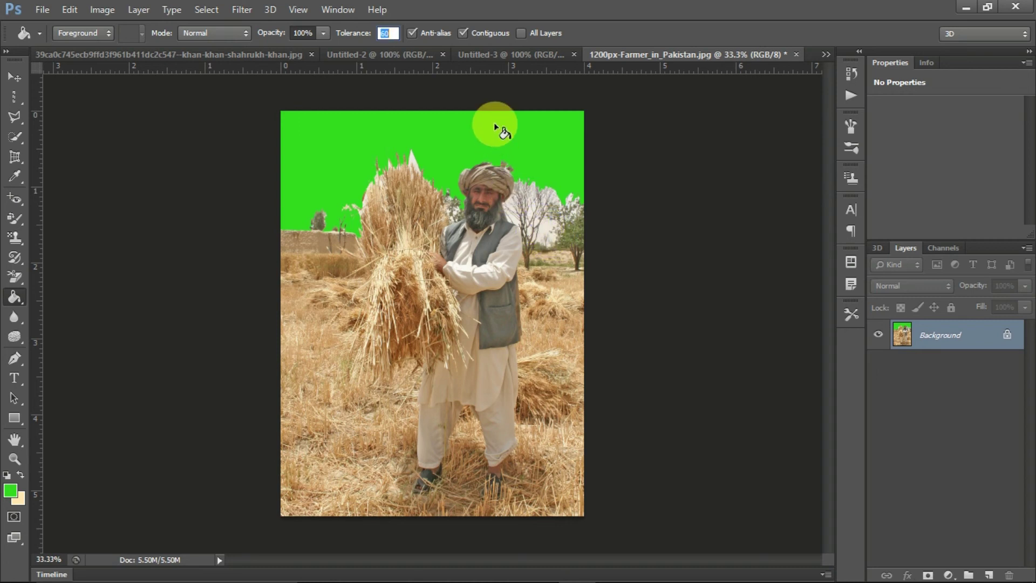
key("ctrl+z")
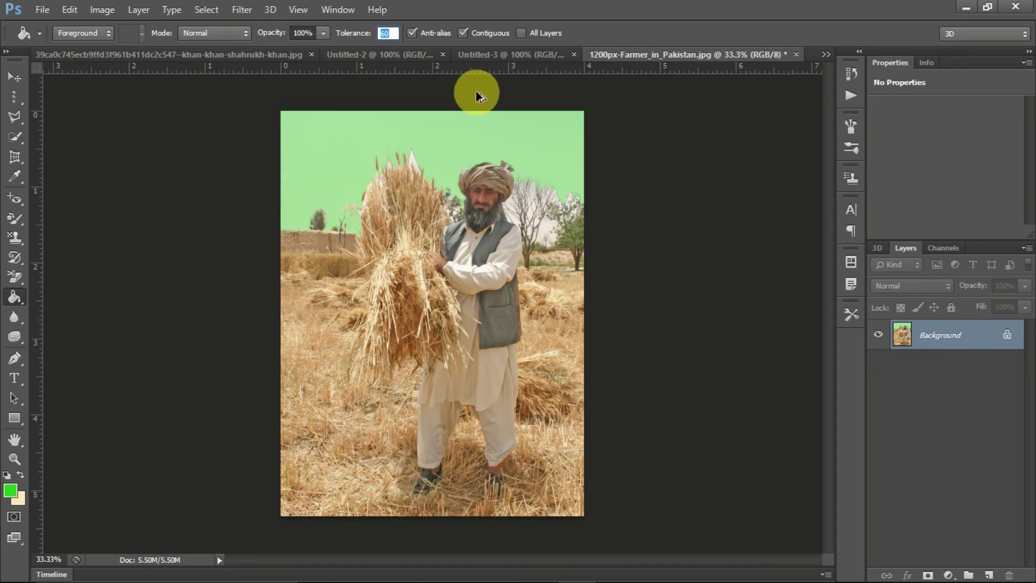
Test a green sky fill with Contiguous turned off, undo the fill and turn Contiguous back on.
left_click(464, 33)
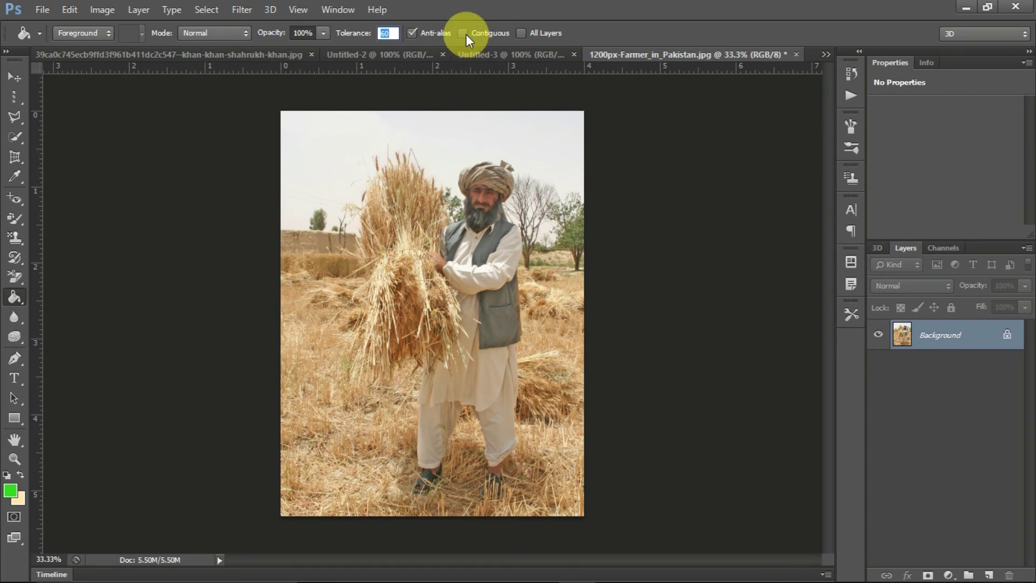
left_click(343, 137)
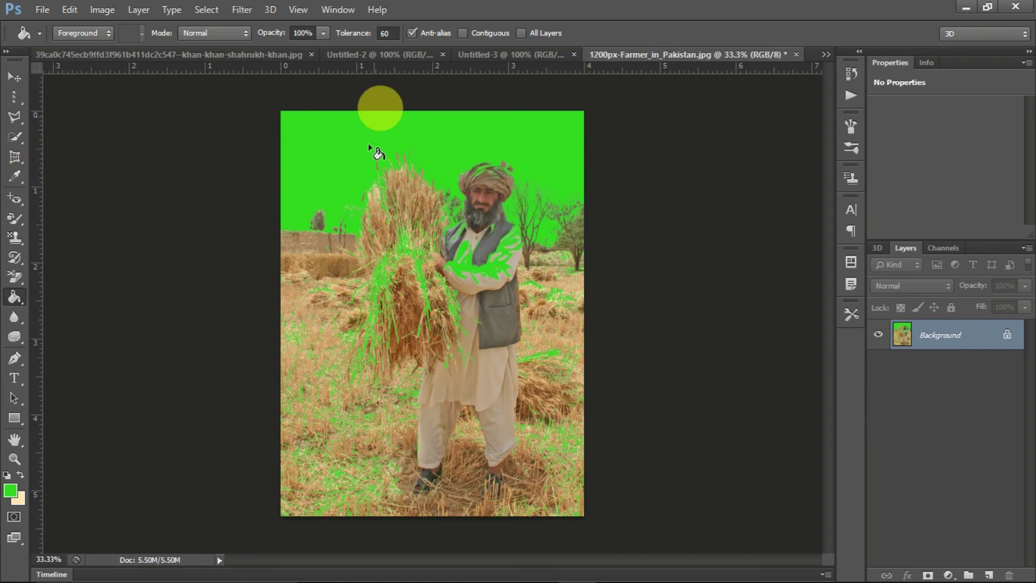
key("ctrl+z")
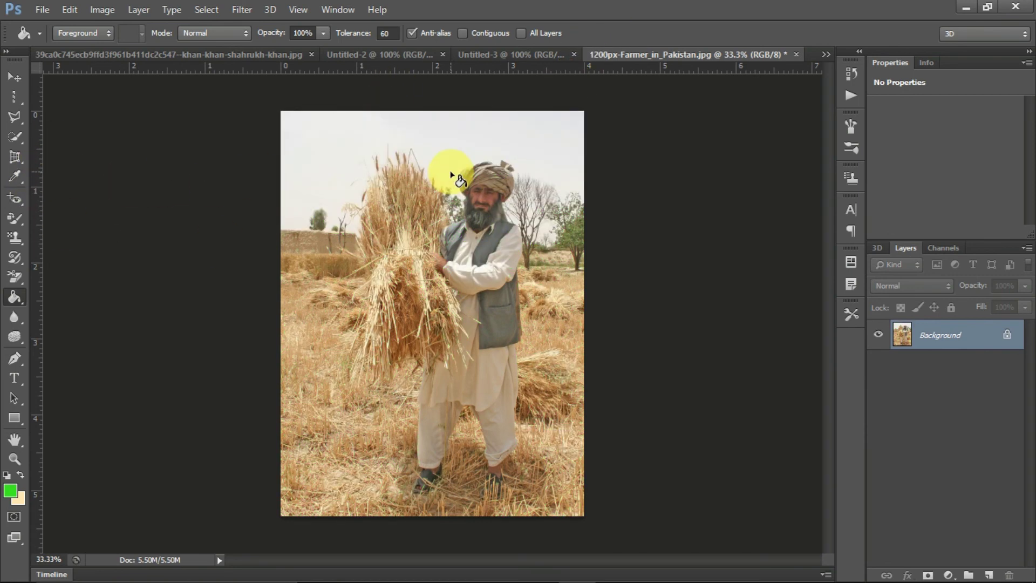
left_click(465, 33)
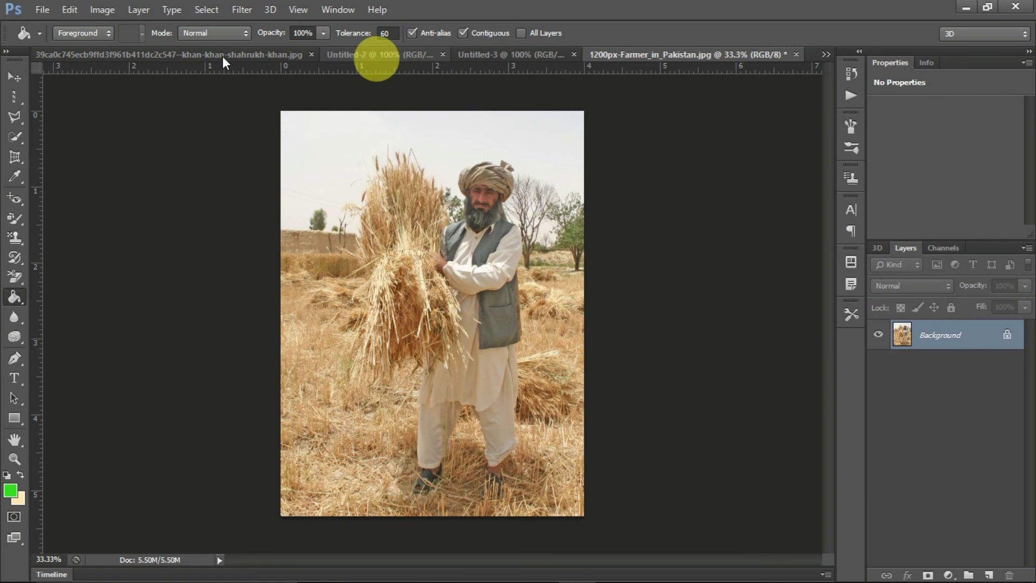
Open the lantern photo 1 (1).jpg from the photo folder.
left_click(36, 9)
left_click(54, 39)
left_click(491, 227)
double_click(497, 230)
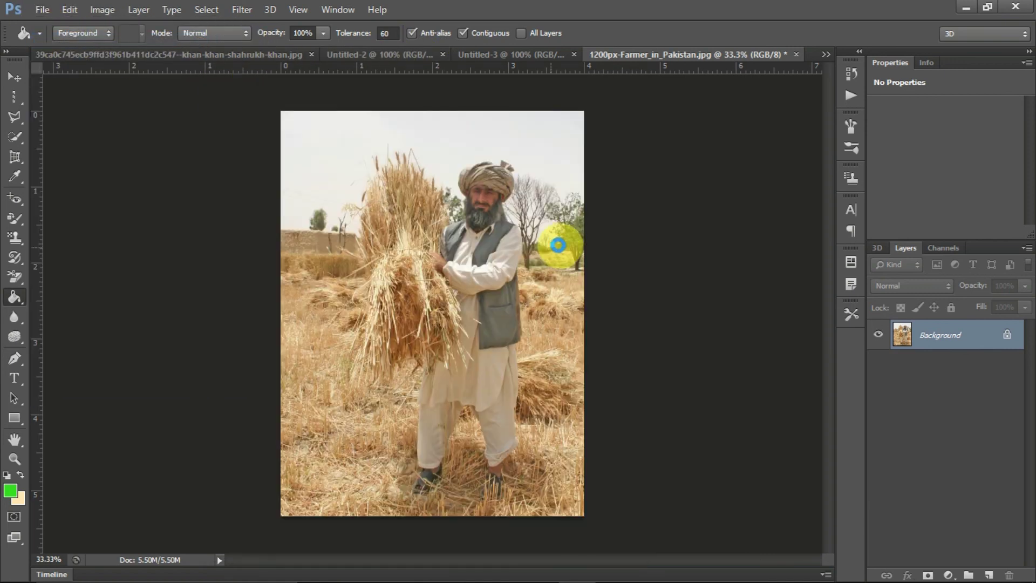
left_click(502, 244)
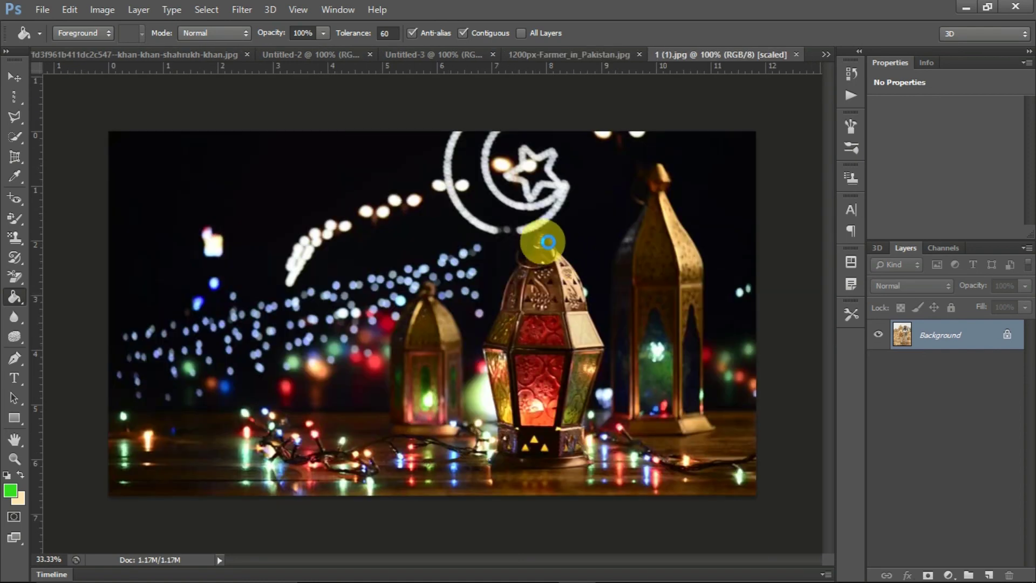
Fill the dark background of the lantern photo with the foreground green and undo the fill.
left_click(309, 193)
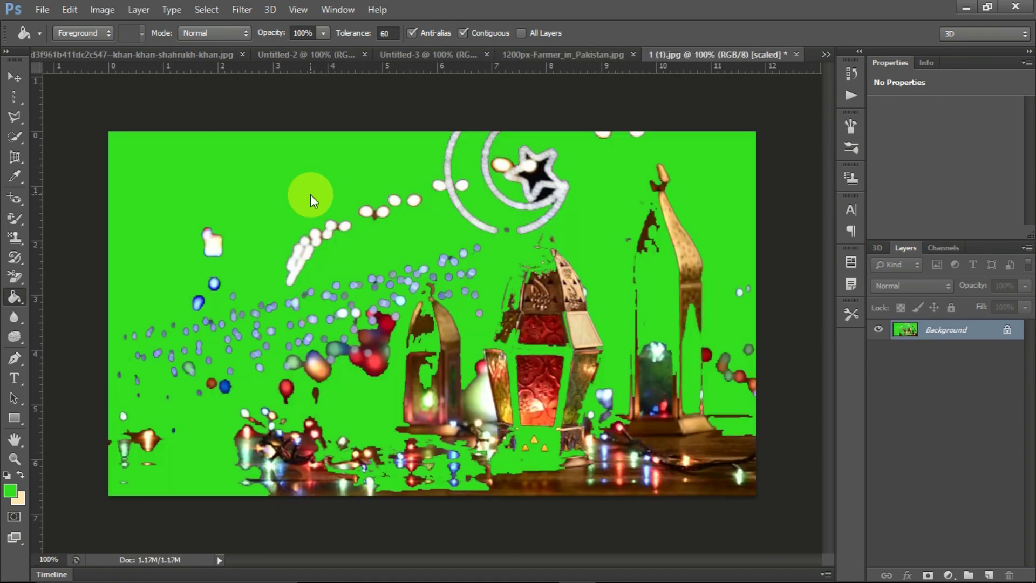
key("ctrl+z")
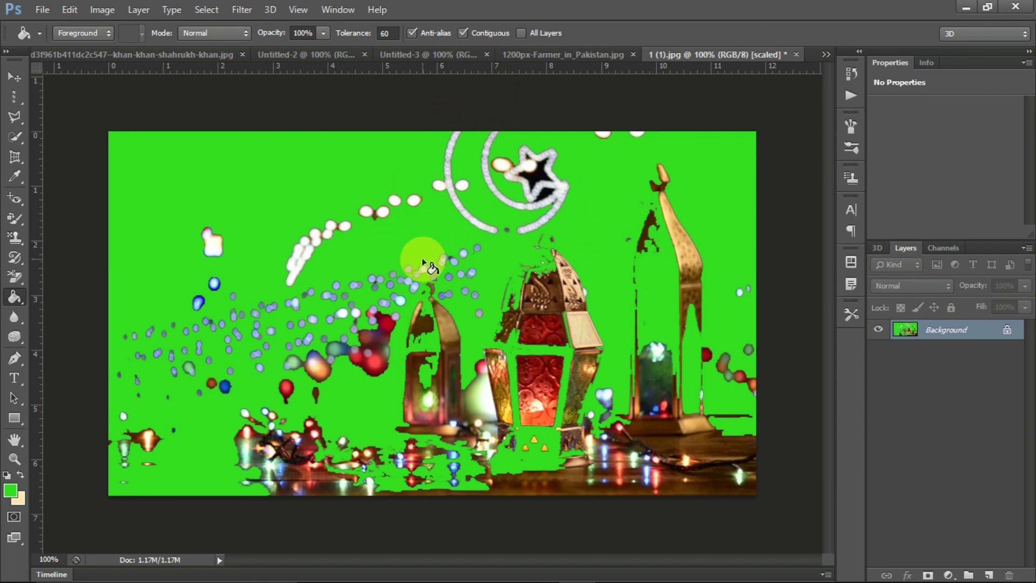
key("ctrl+z")
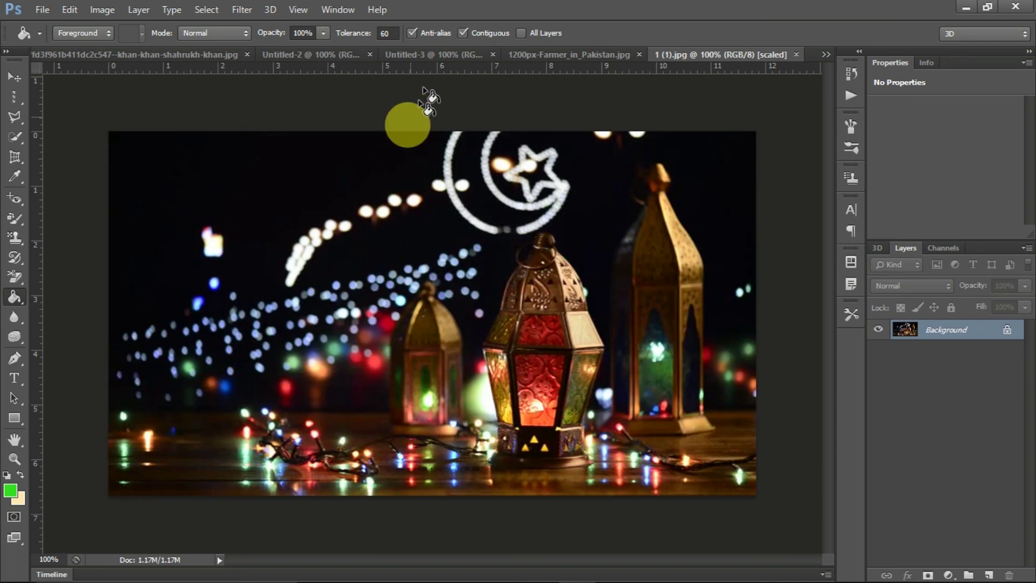
Turn off Anti-alias, test a green fill on the lantern photo's dark background, inspect its edges and undo the fill.
left_click(417, 33)
left_click(277, 189)
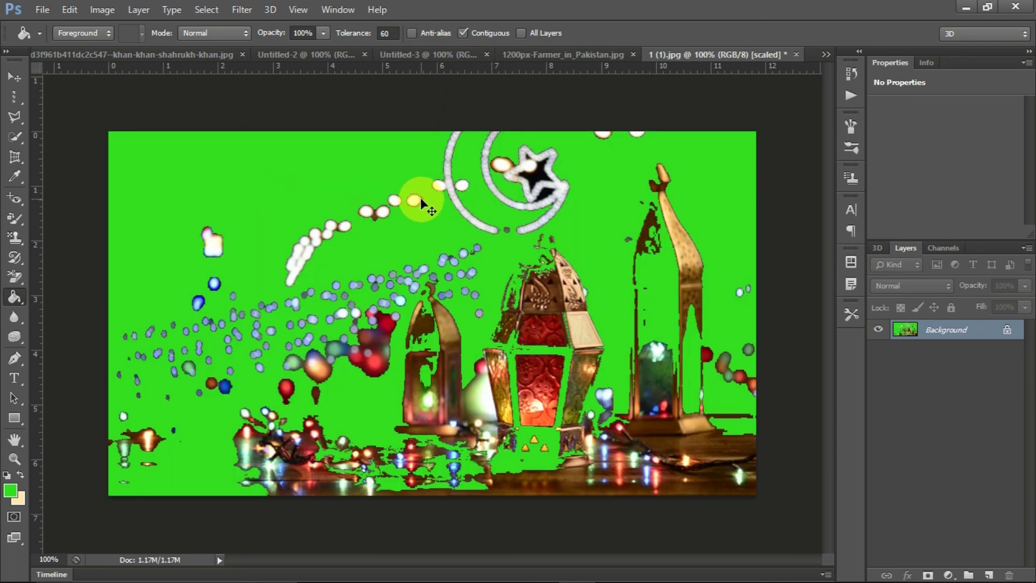
key("ctrl+plus")
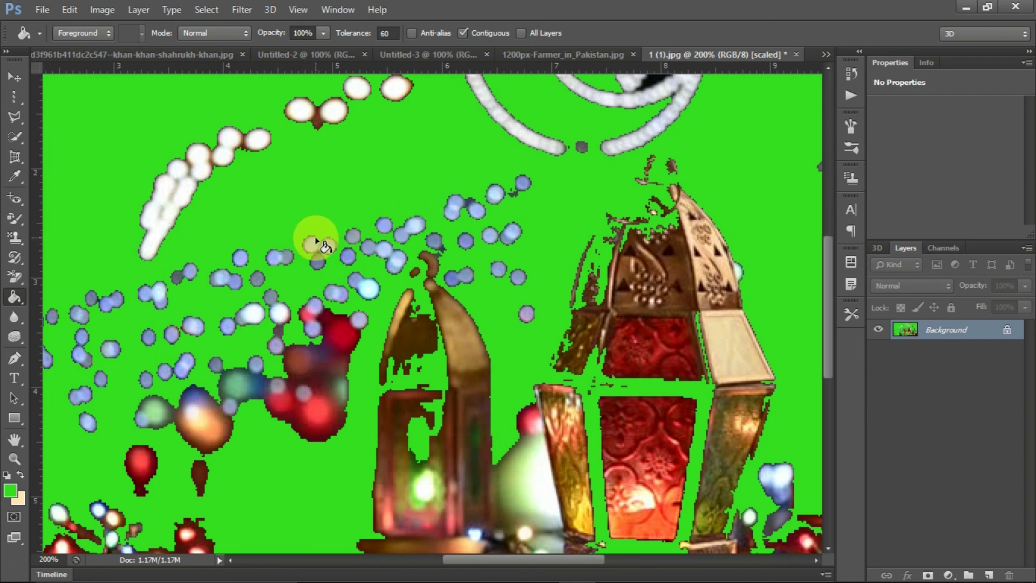
key("ctrl+minus")
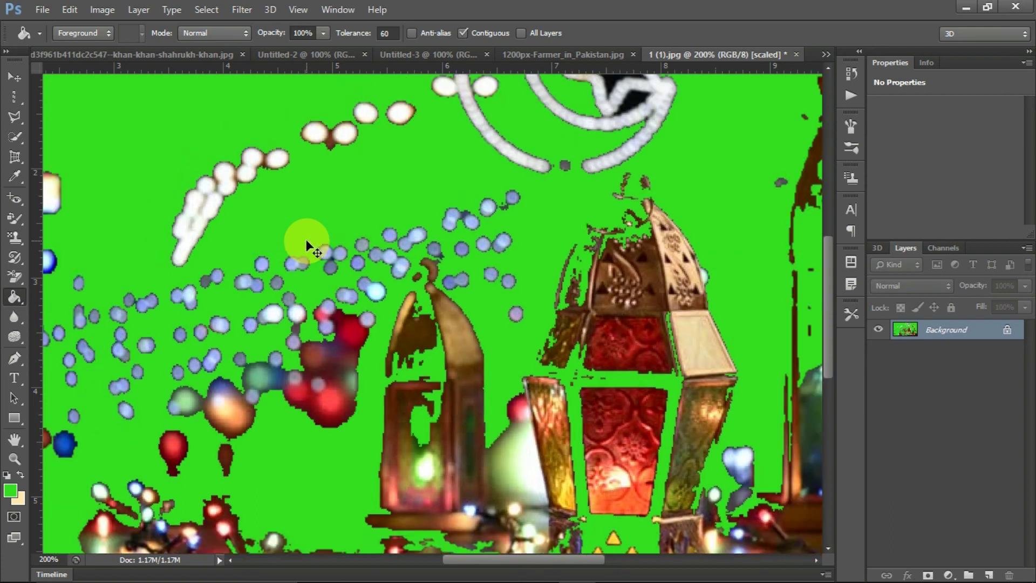
key("ctrl+z")
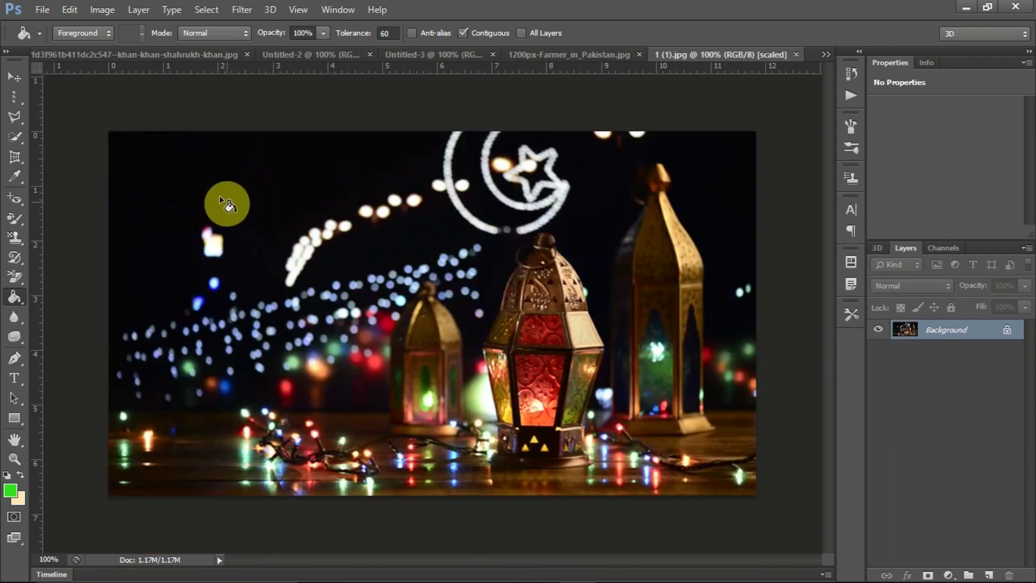
Switch the fill source to Pattern, test the black-and-white checkerboard pattern on the lantern photo's dark background and undo the fill.
left_click(102, 32)
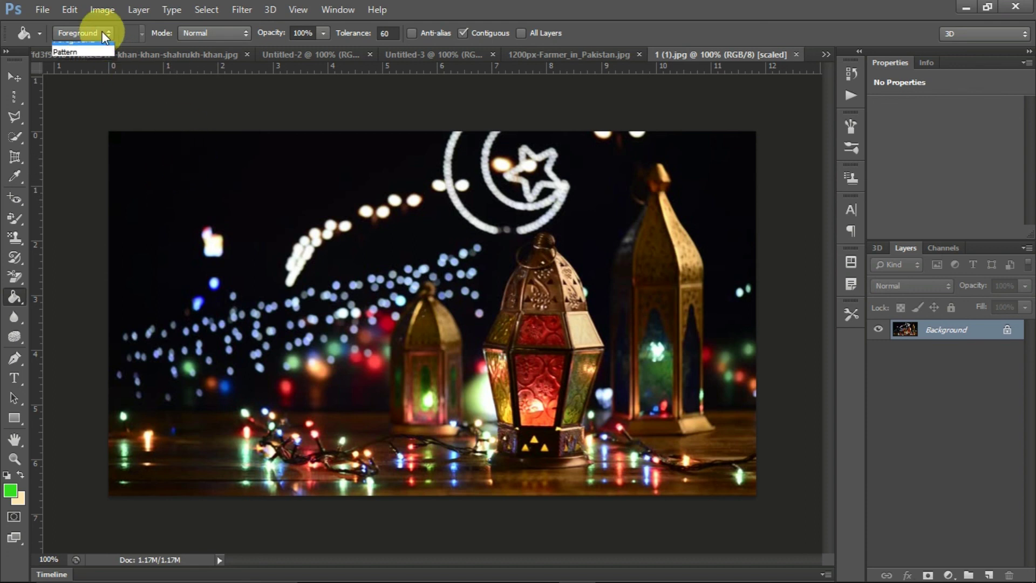
left_click(77, 60)
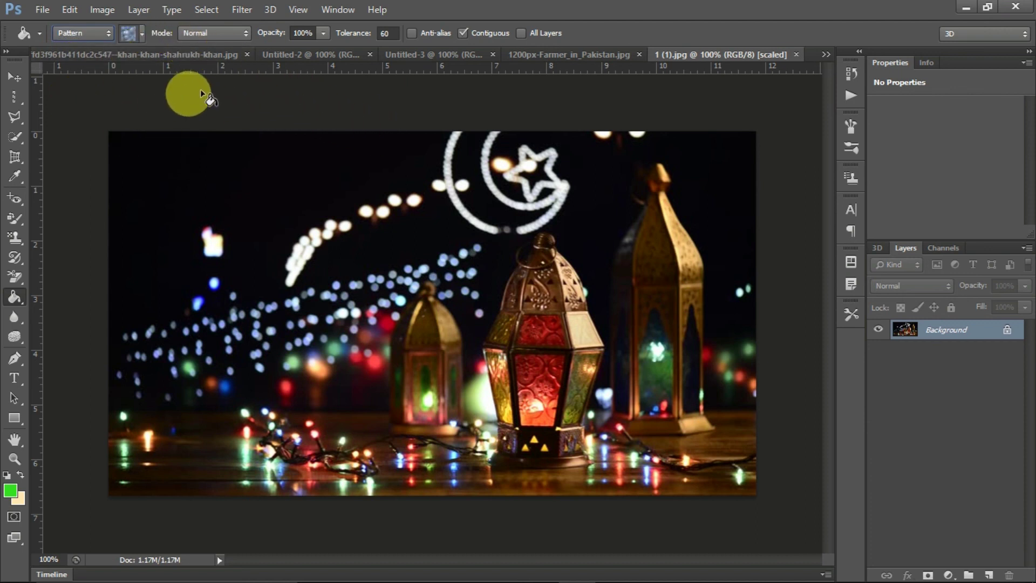
left_click(142, 35)
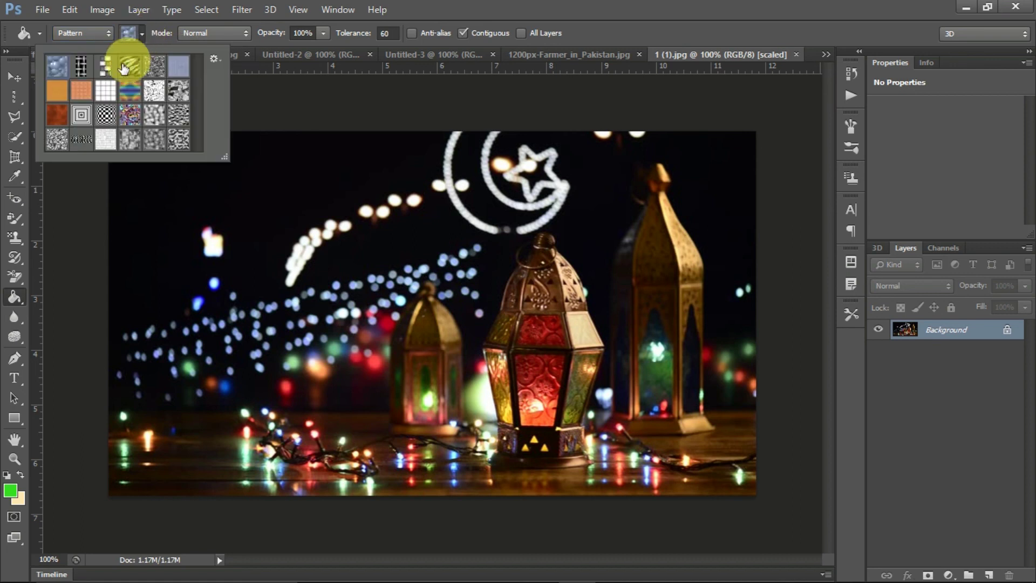
left_click(106, 116)
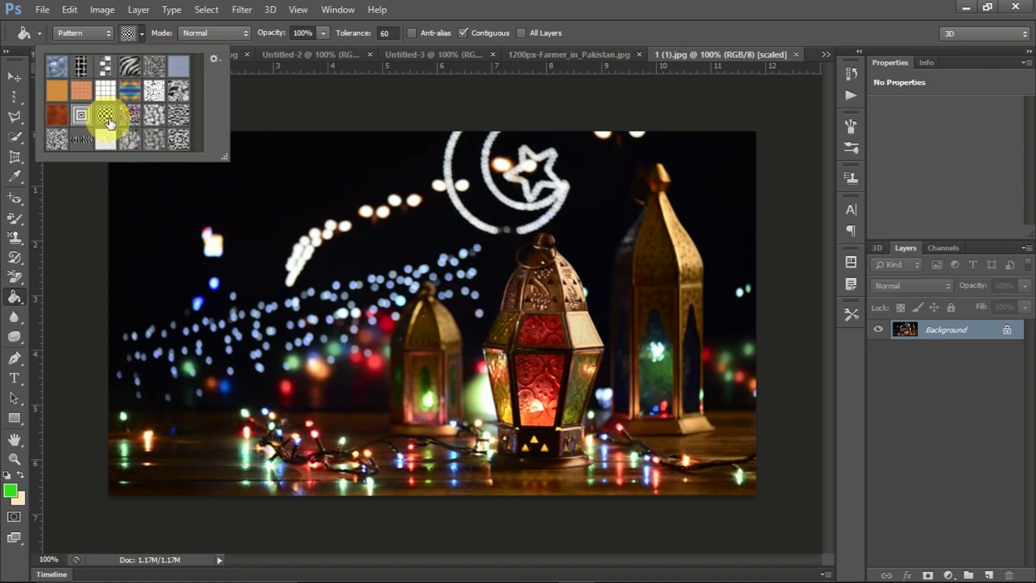
left_click(555, 11)
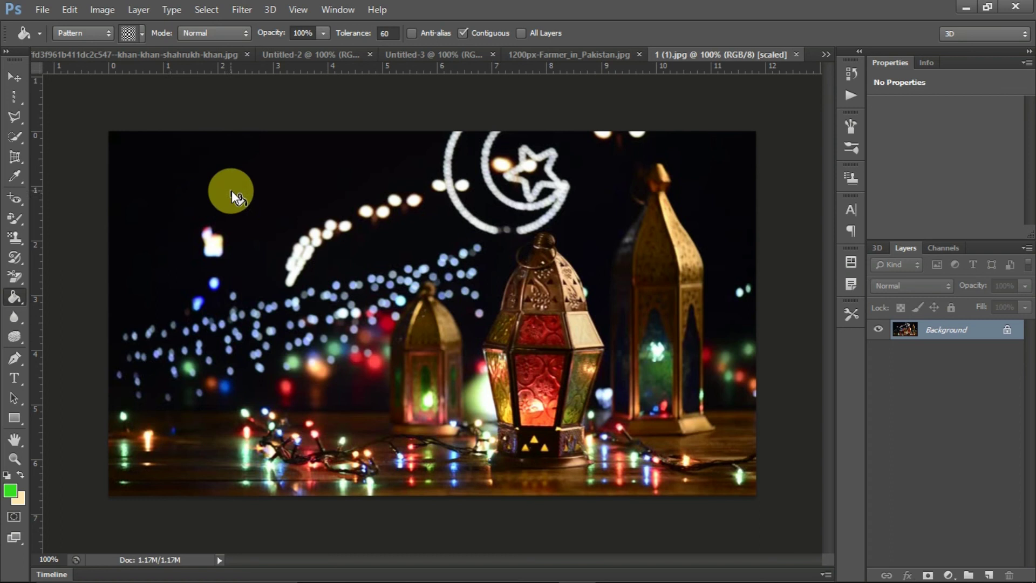
left_click(232, 190)
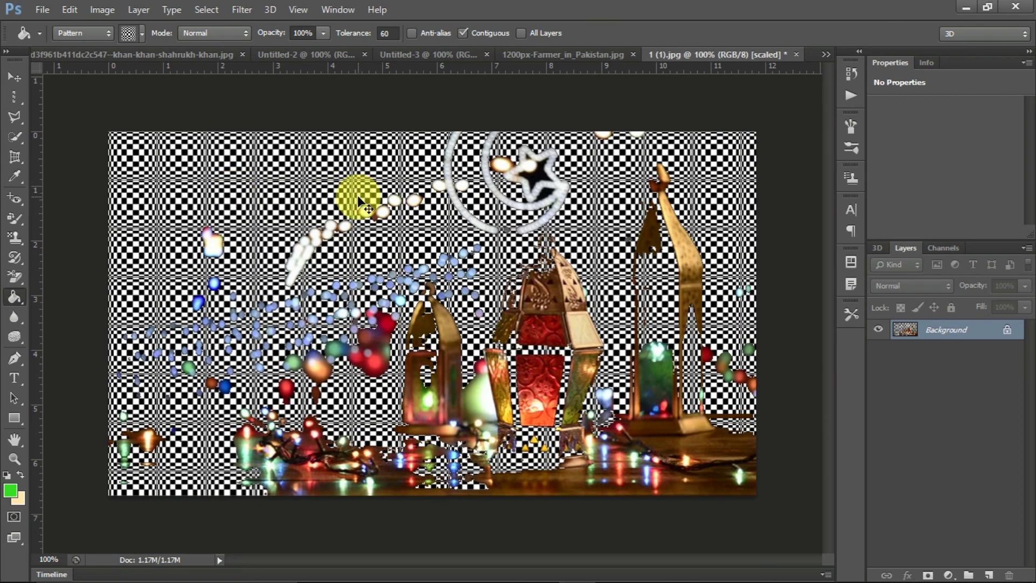
key("ctrl+z")
Switch to the farmer photo 1200px-Farmer_in_Pakistan.jpg and replace the current patterns with the Texture Fill 2 set.
left_click(424, 56)
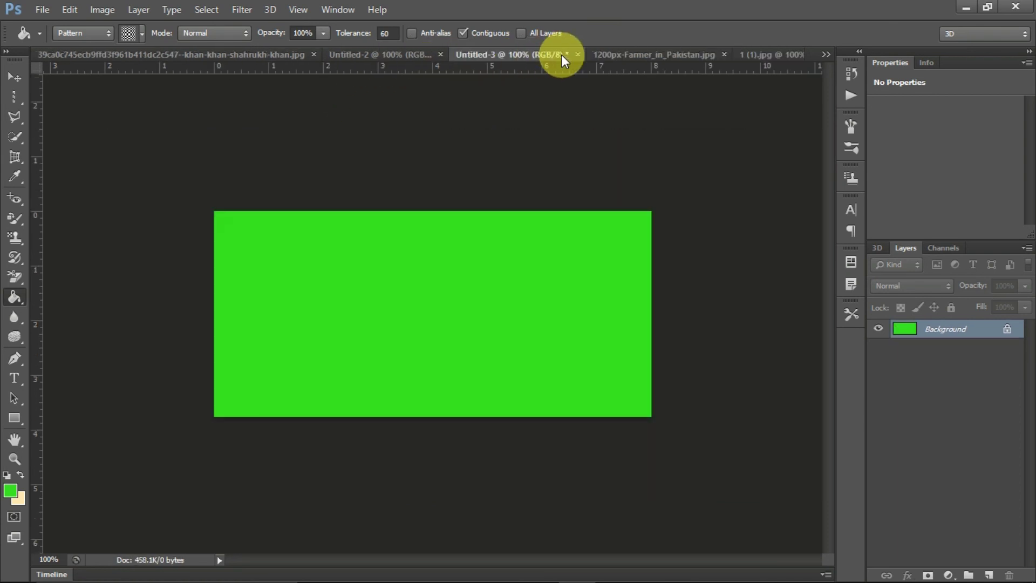
left_click(641, 56)
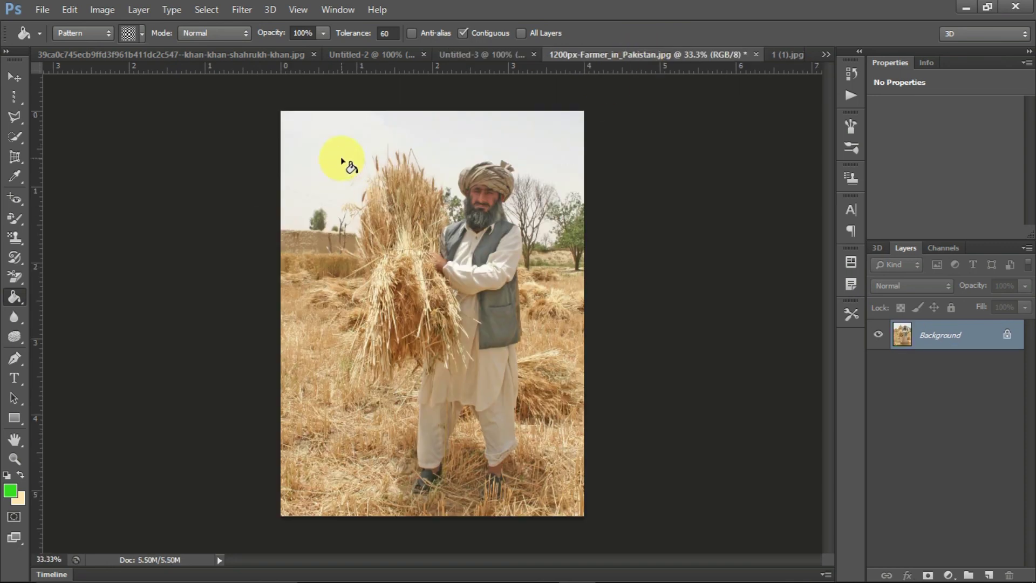
left_click(126, 33)
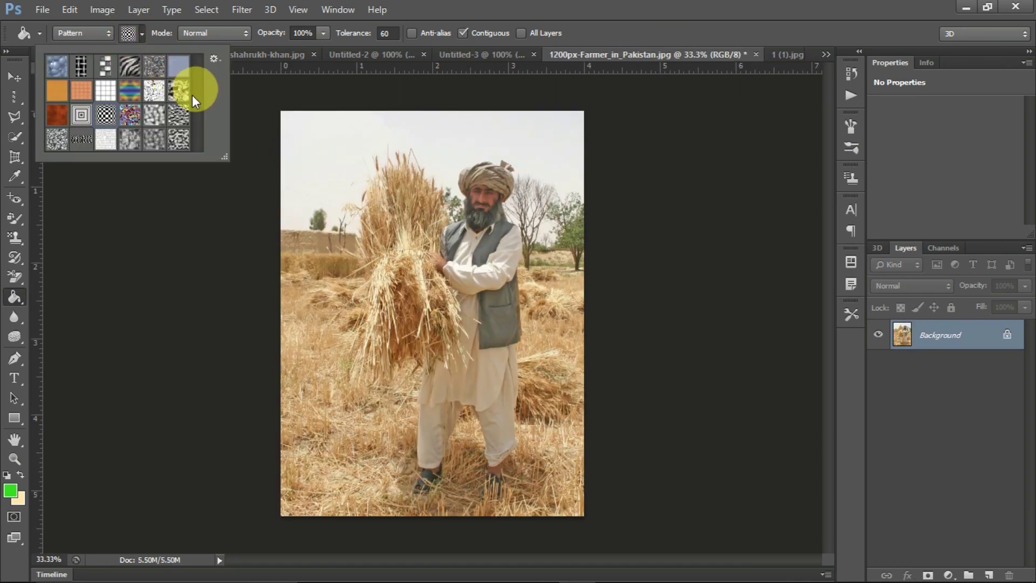
left_click(215, 59)
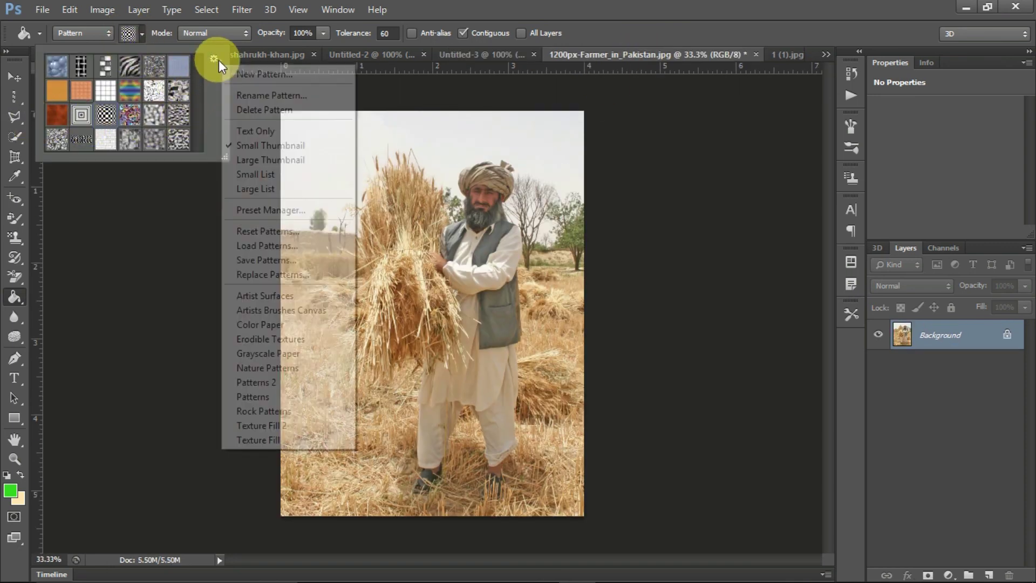
left_click(303, 429)
left_click(436, 235)
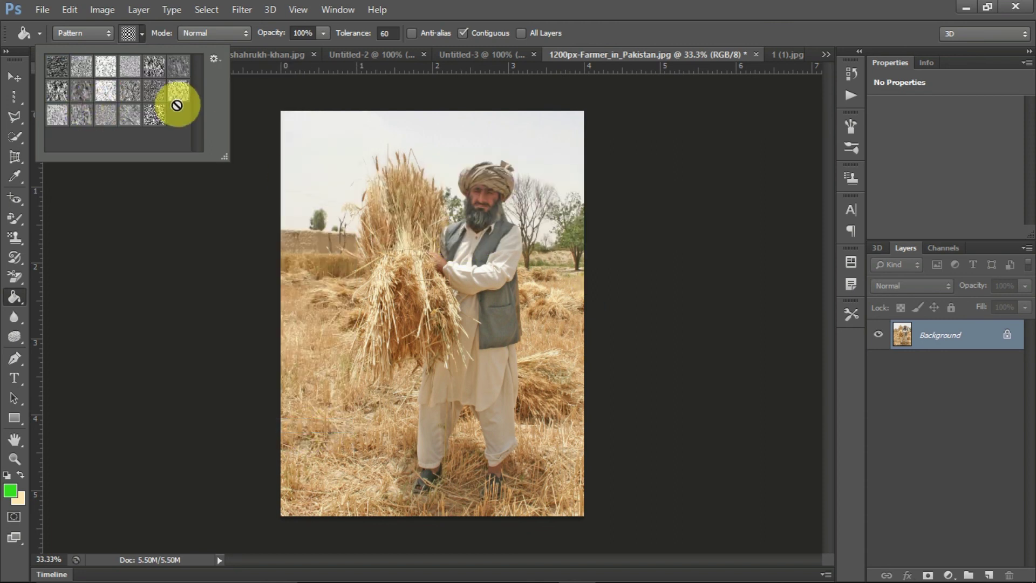
Replace the current patterns with the Artists Brushes Canvas set.
left_click(215, 58)
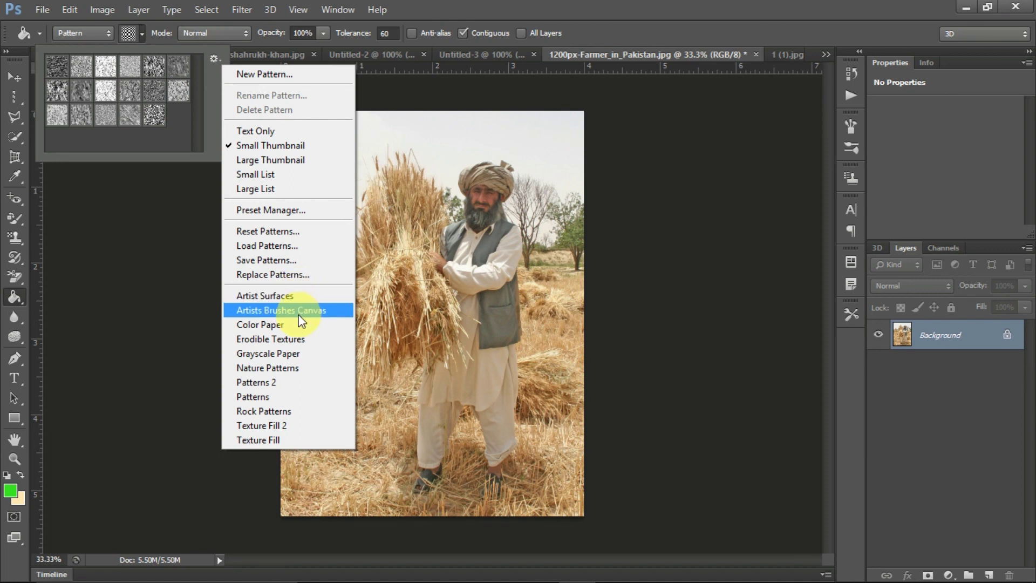
left_click(297, 310)
left_click(454, 237)
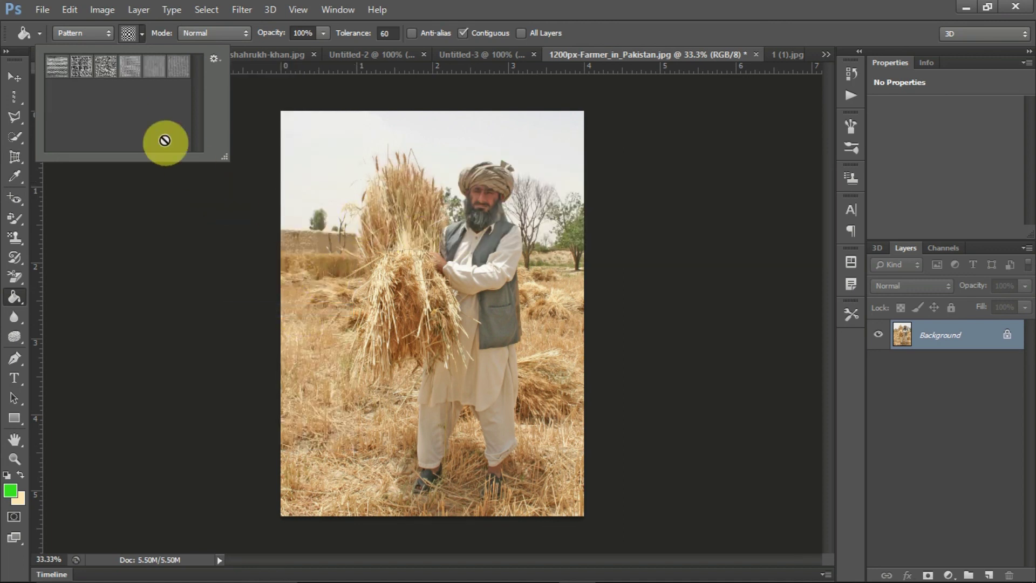
Fill the sky of the farmer photo with the second Artists Brushes Canvas pattern.
left_click(81, 66)
left_click(314, 156)
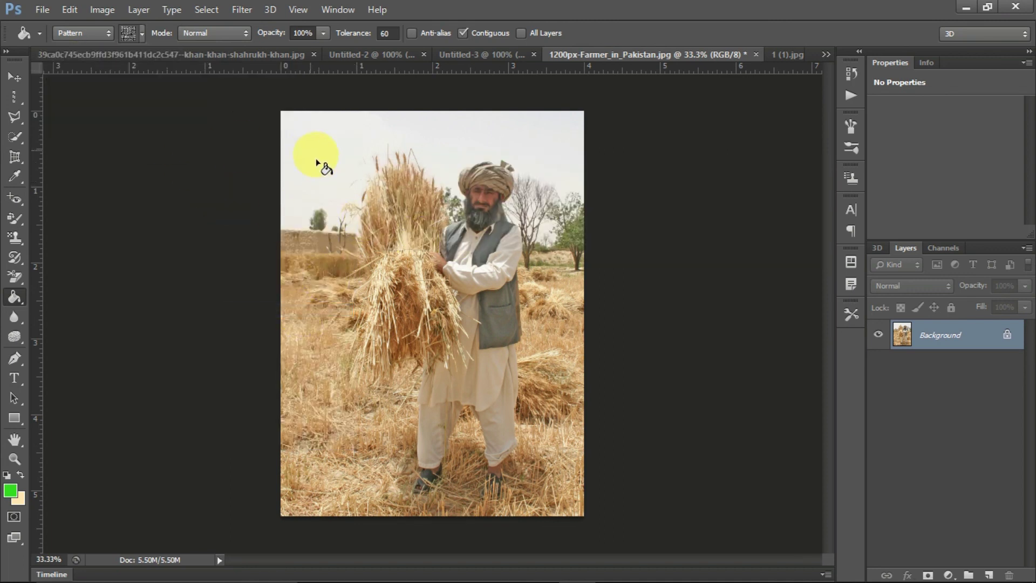
left_click(321, 162)
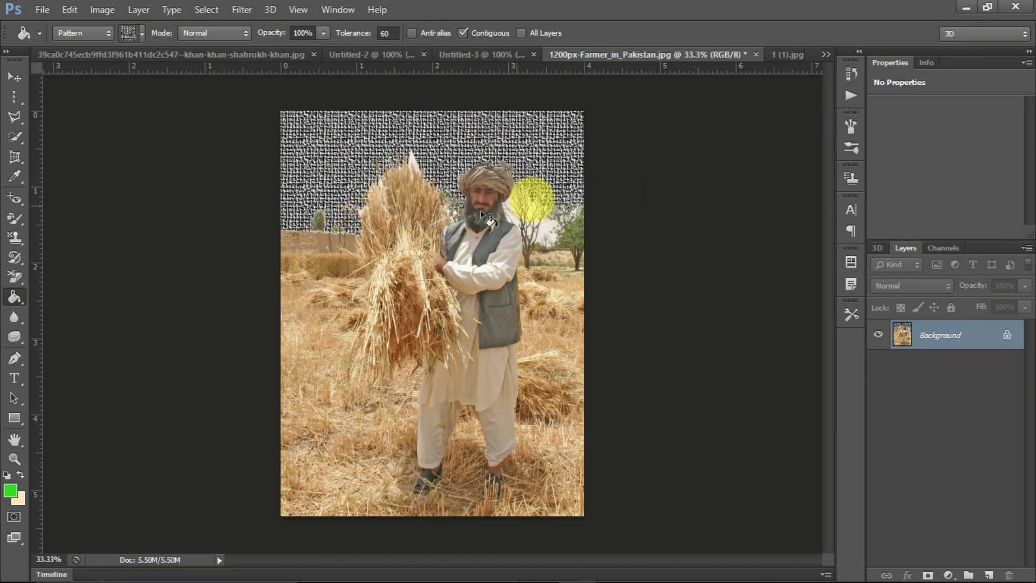